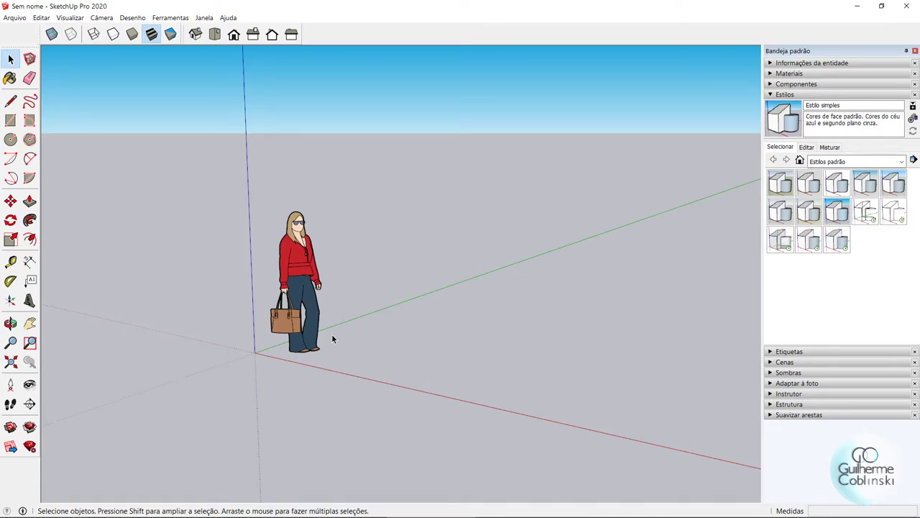
# - Keep the model units at Decimal metres with 0,00 m precision, then close Model Info
pyautogui.click(204, 17)
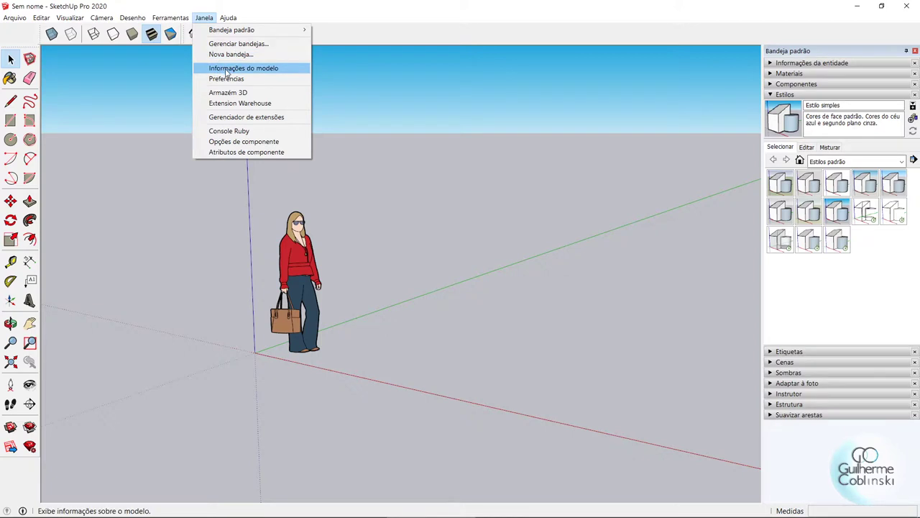
pyautogui.click(224, 68)
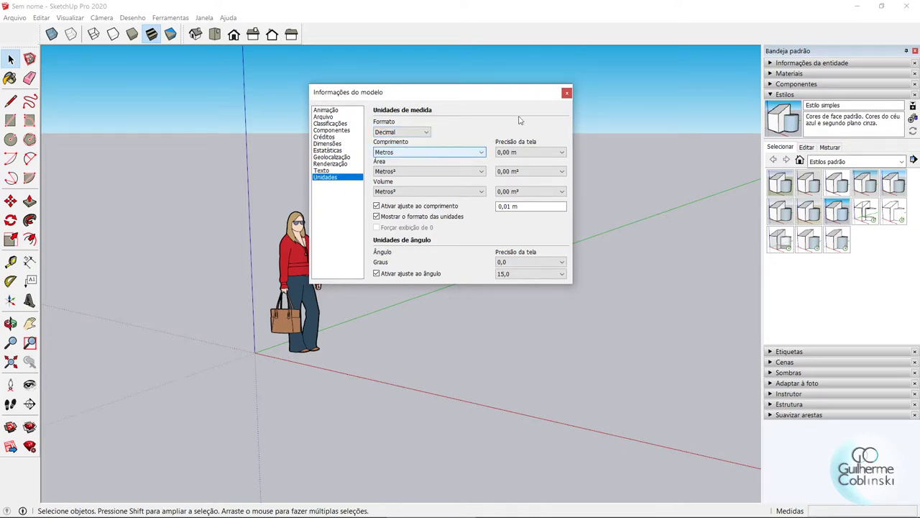
pyautogui.click(566, 94)
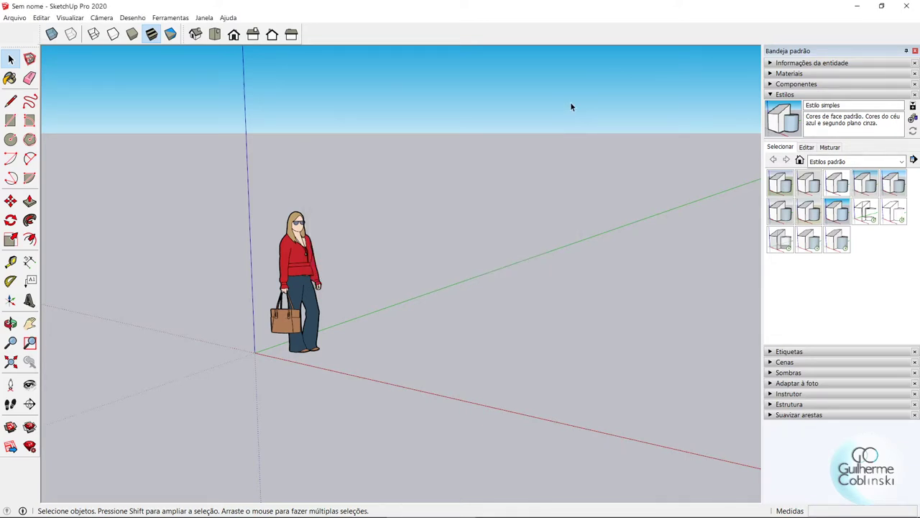
# - In Top view, place a first guide line parallel to the green axis
pyautogui.click(215, 37)
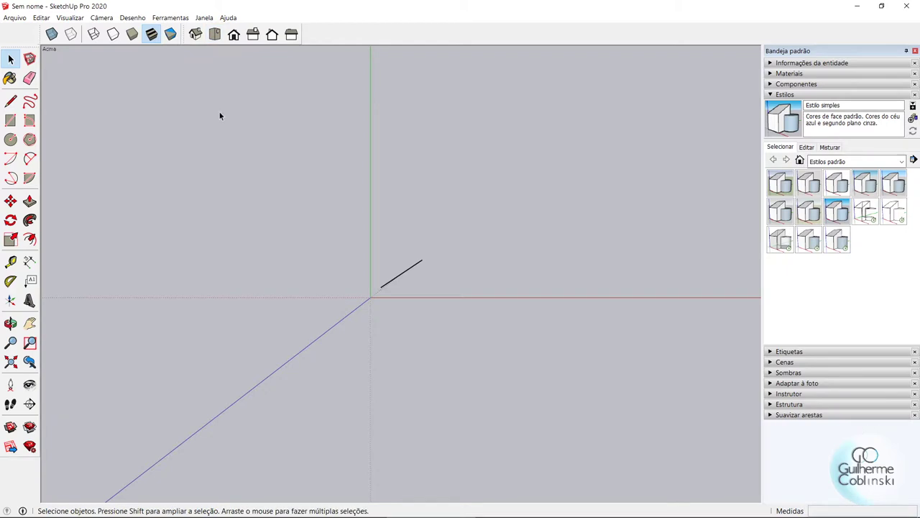
pyautogui.click(10, 262)
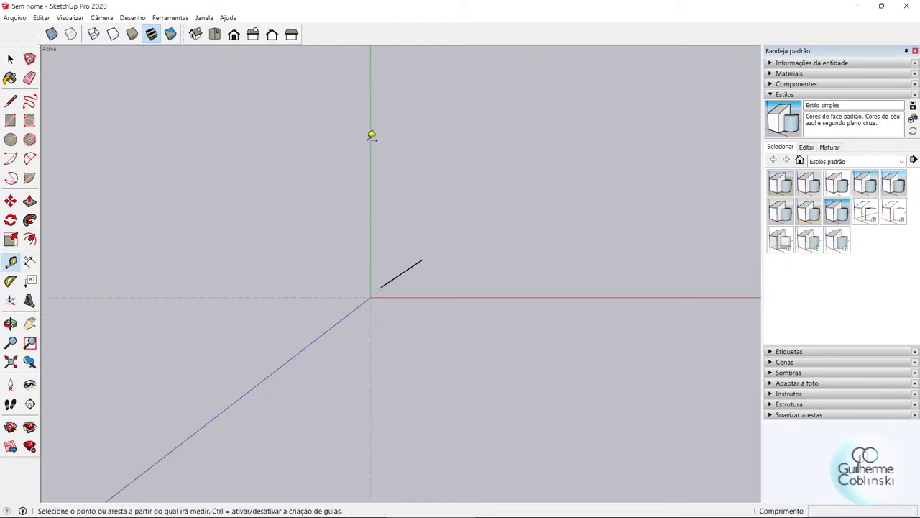
pyautogui.click(371, 138)
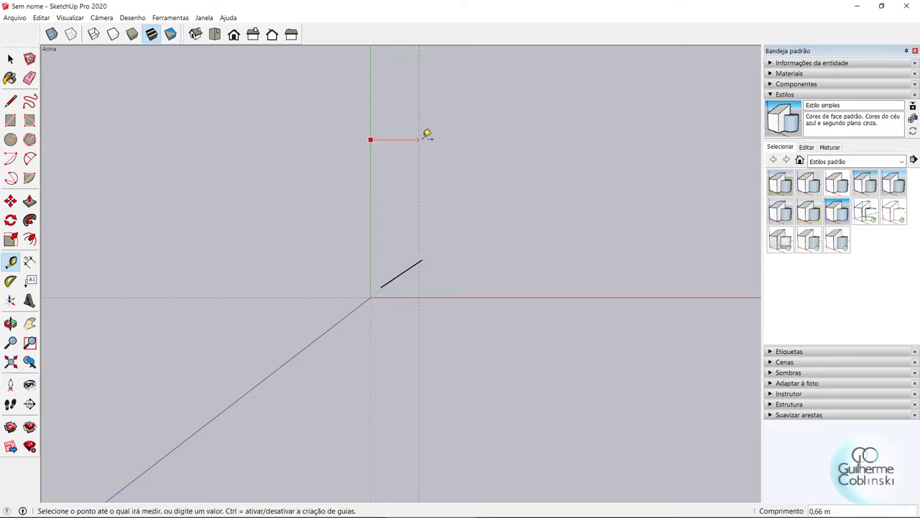
pyautogui.click(486, 140)
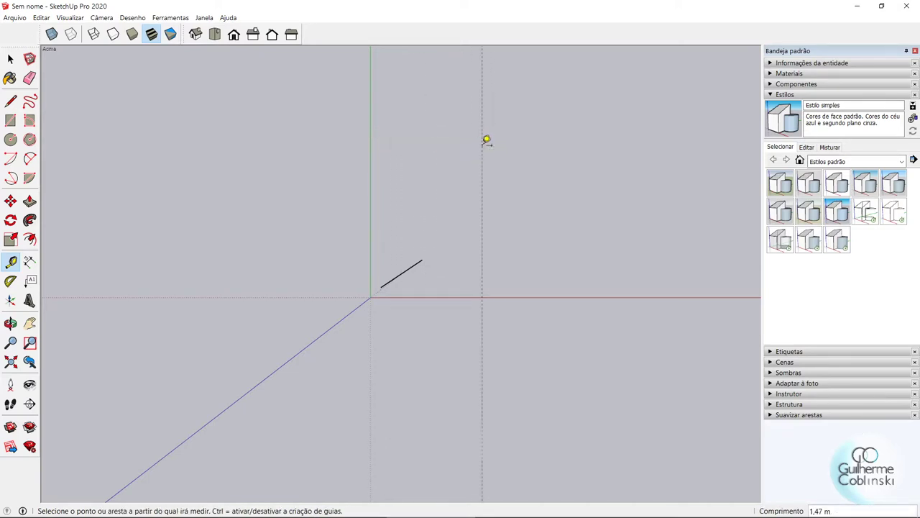
pyautogui.moveTo(338, 154)
pyautogui.mouseDown(button='middle')
pyautogui.moveTo(232, 224)
pyautogui.moveTo(519, 173)
pyautogui.mouseUp(button='middle')
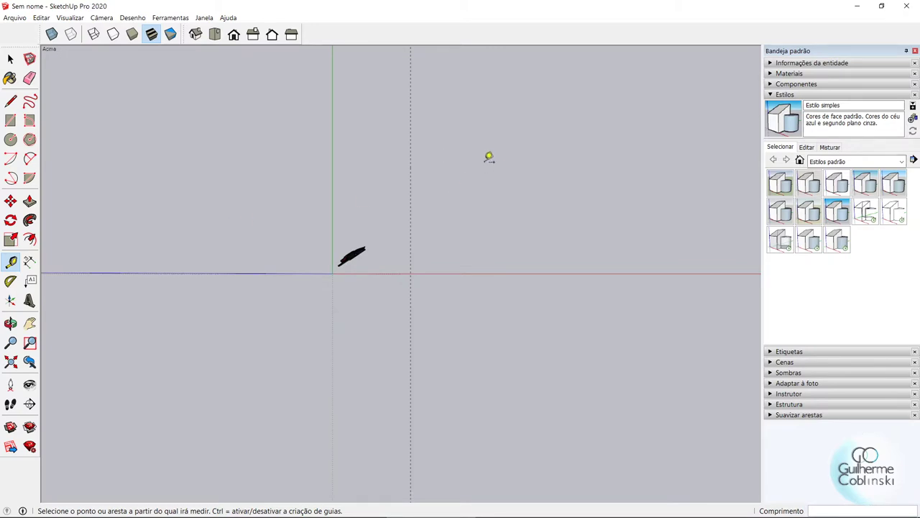
# - Add parallel guides 3 m and then 0,15 m from the previous ones
pyautogui.click(410, 148)
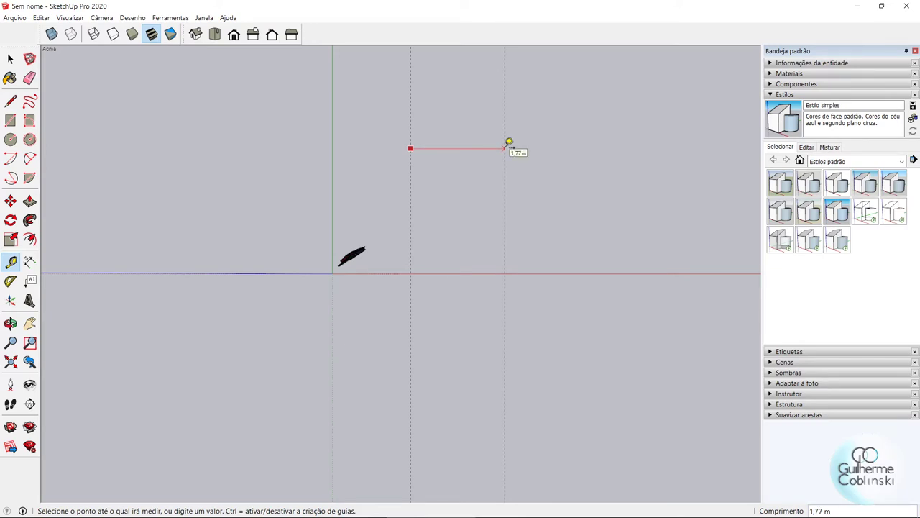
pyautogui.press('Return')
pyautogui.moveTo(487, 169)
pyautogui.mouseDown(button='middle')
pyautogui.moveTo(409, 232)
pyautogui.moveTo(688, 189)
pyautogui.moveTo(639, 158)
pyautogui.moveTo(575, 166)
pyautogui.mouseUp(button='middle')
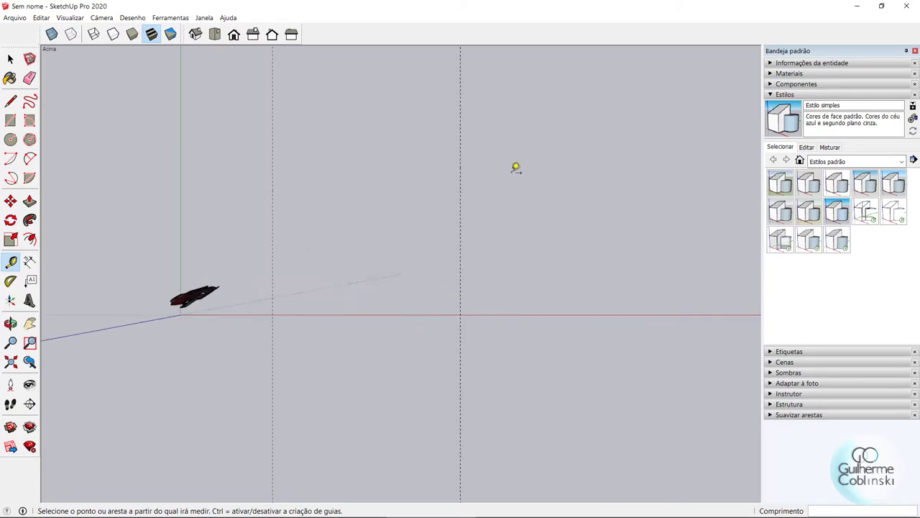
pyautogui.click(460, 163)
pyautogui.write('0,15')
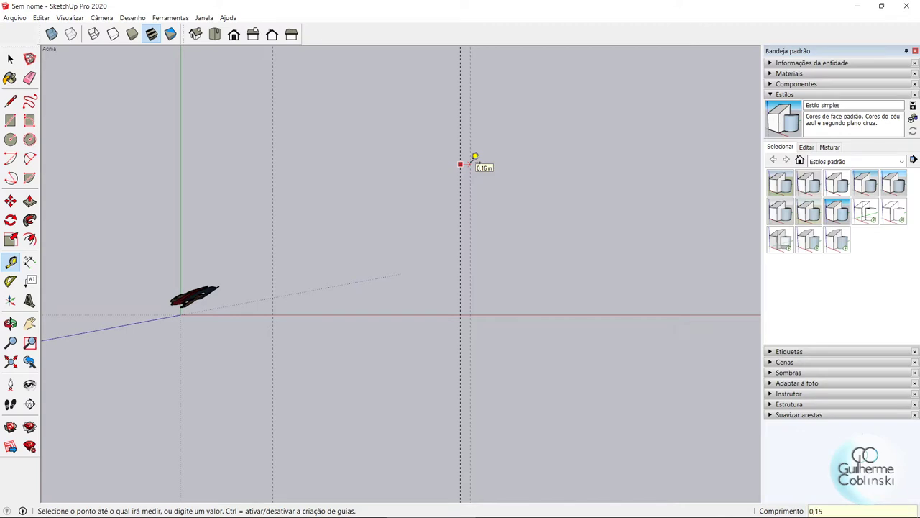
pyautogui.press('Return')
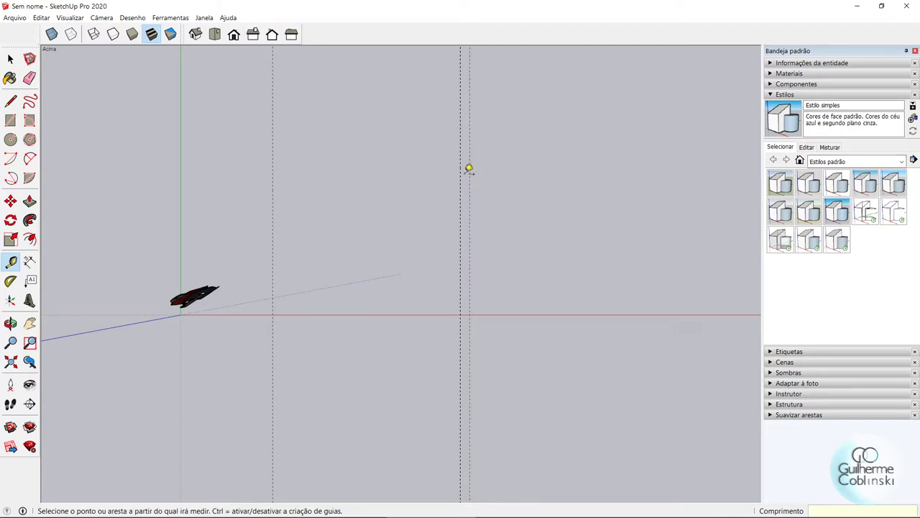
# - Add another parallel guide 6 m beyond the 0,15 m guide
pyautogui.click(471, 169)
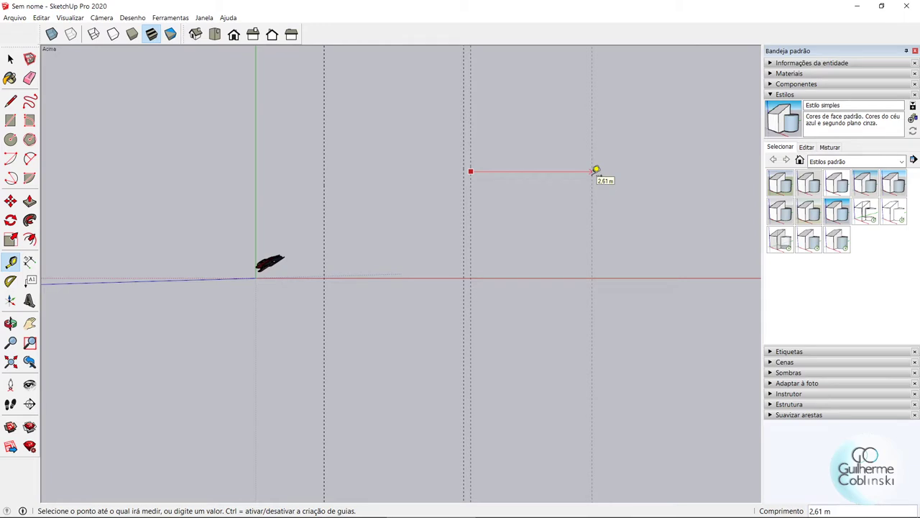
pyautogui.write('6')
pyautogui.press('Return')
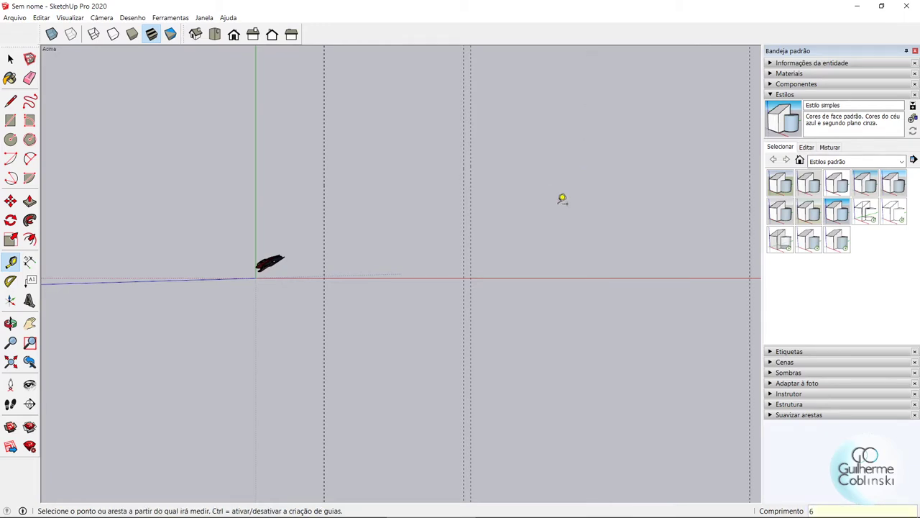
pyautogui.scroll(-1, 465, 308)
pyautogui.scroll(-1, 459, 317)
pyautogui.scroll(-1, 460, 317)
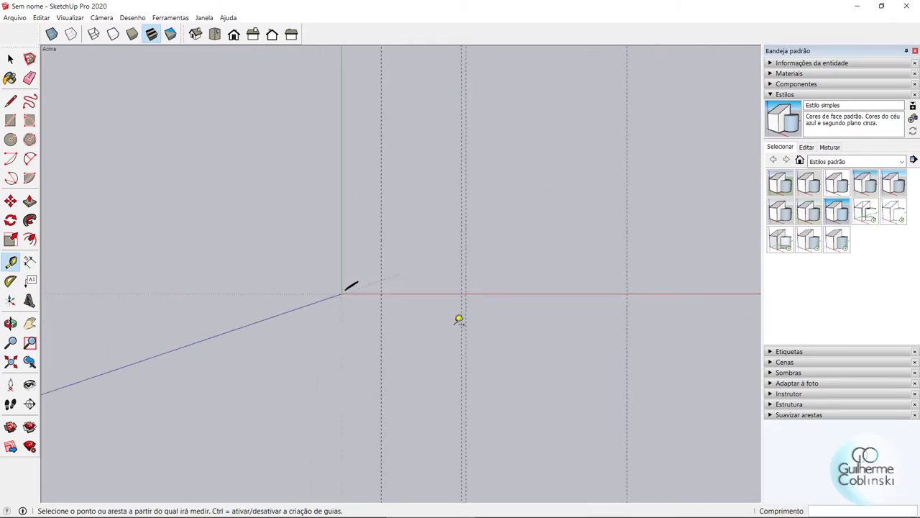
pyautogui.scroll(1, 431, 257)
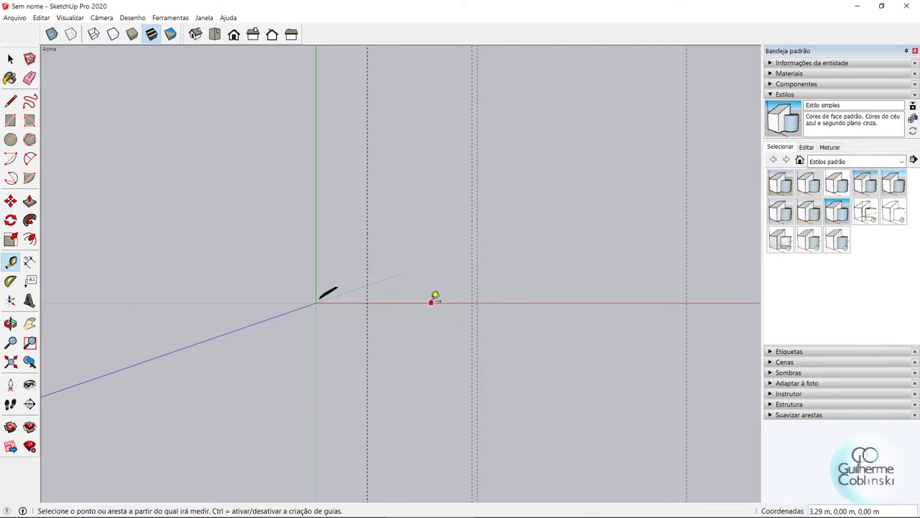
# - Place a red-axis guide about 1,6 m above the axis and another 15 m beyond it
pyautogui.click(431, 301)
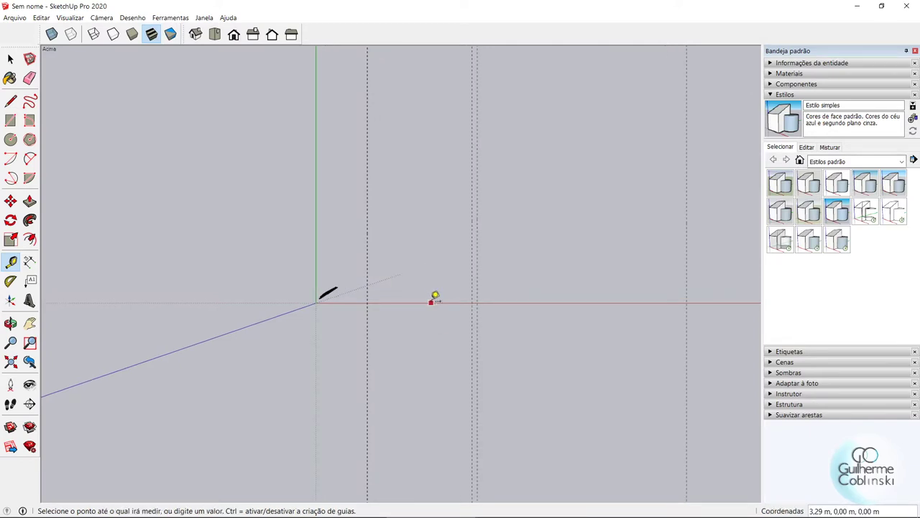
pyautogui.click(436, 239)
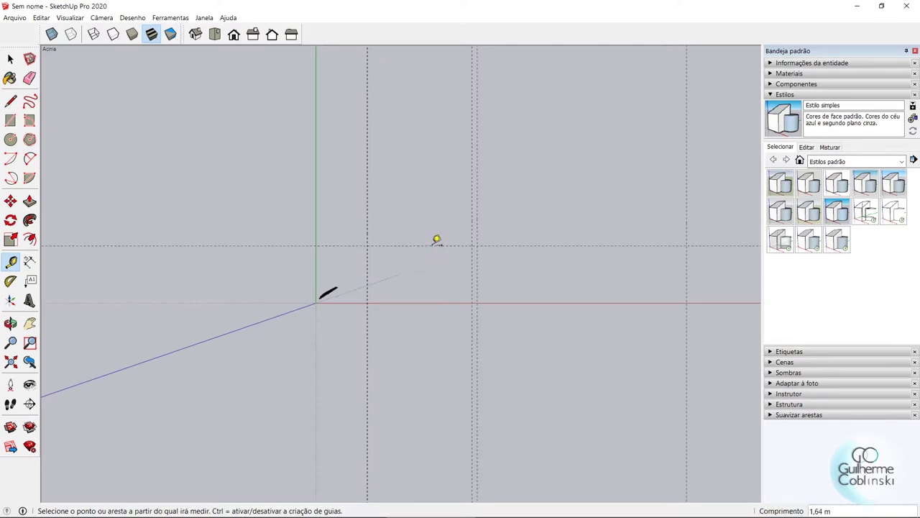
pyautogui.moveTo(435, 288)
pyautogui.mouseDown(button='middle')
pyautogui.moveTo(424, 363)
pyautogui.moveTo(477, 328)
pyautogui.mouseUp(button='middle')
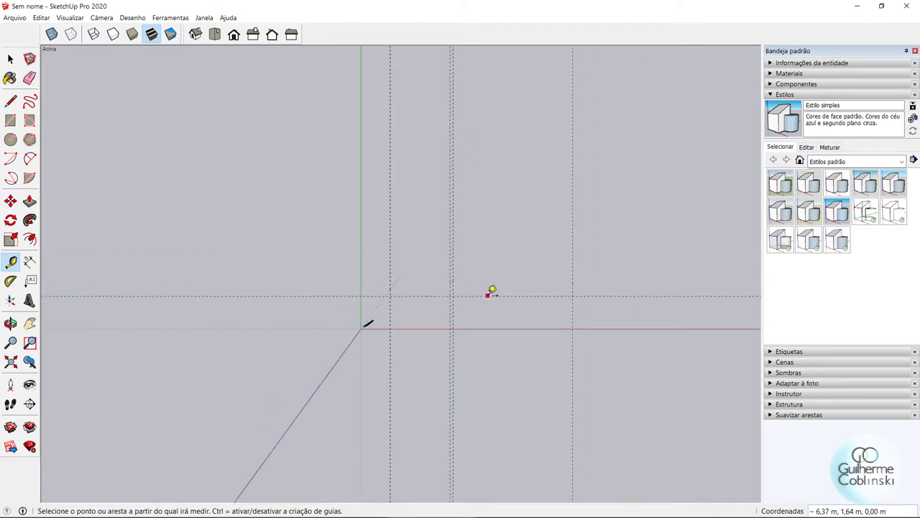
pyautogui.click(489, 294)
pyautogui.scroll(-1, 490, 292)
pyautogui.write('15')
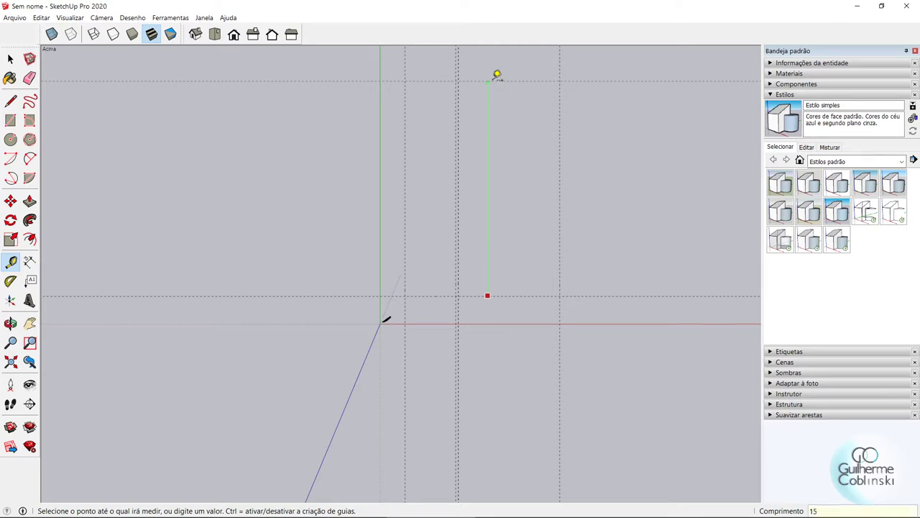
pyautogui.press('Return')
pyautogui.scroll(-3, 491, 352)
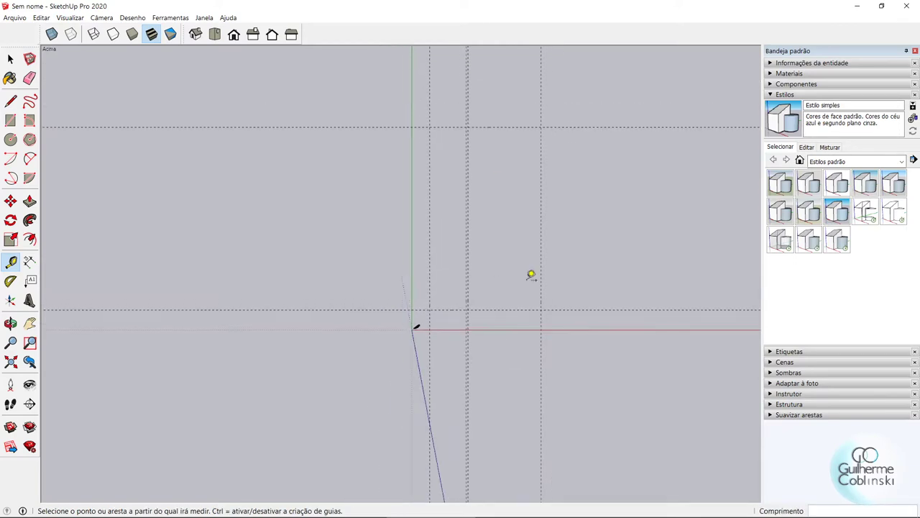
pyautogui.scroll(1, 531, 274)
pyautogui.scroll(1, 497, 136)
pyautogui.scroll(1, 497, 136)
pyautogui.scroll(1, 497, 136)
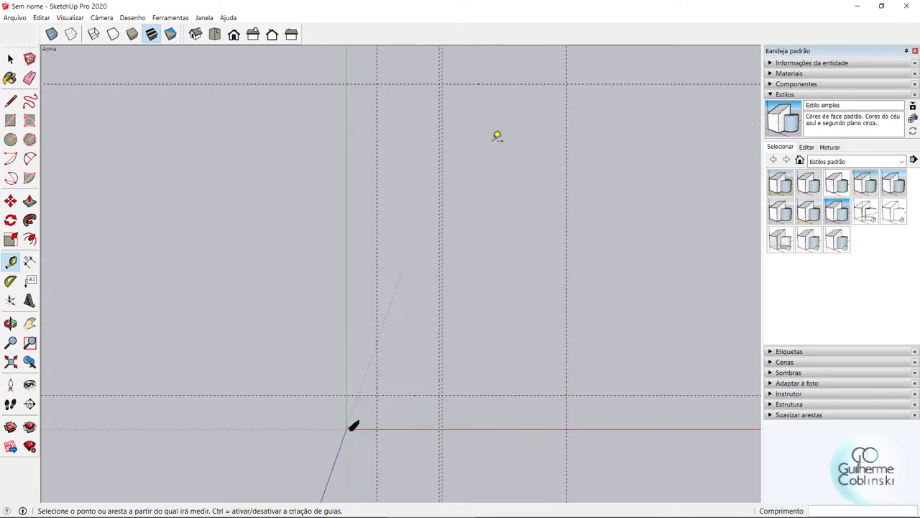
# - Draw a 3 m by 15 m rectangle between guide crossings
pyautogui.click(10, 120)
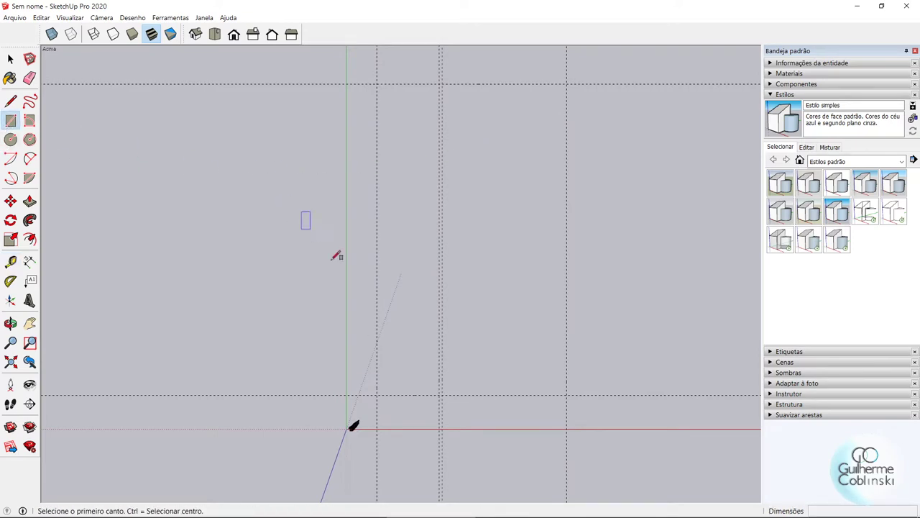
pyautogui.click(377, 395)
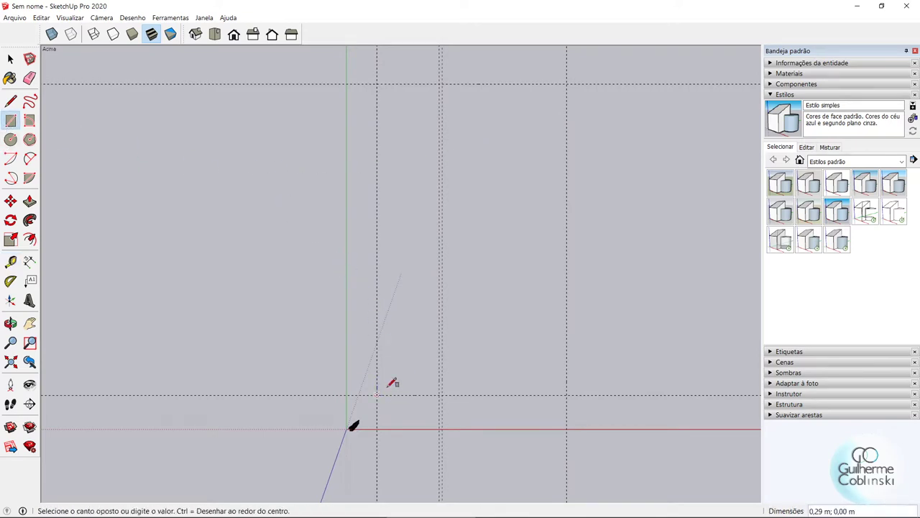
pyautogui.scroll(1, 433, 82)
pyautogui.scroll(2, 437, 80)
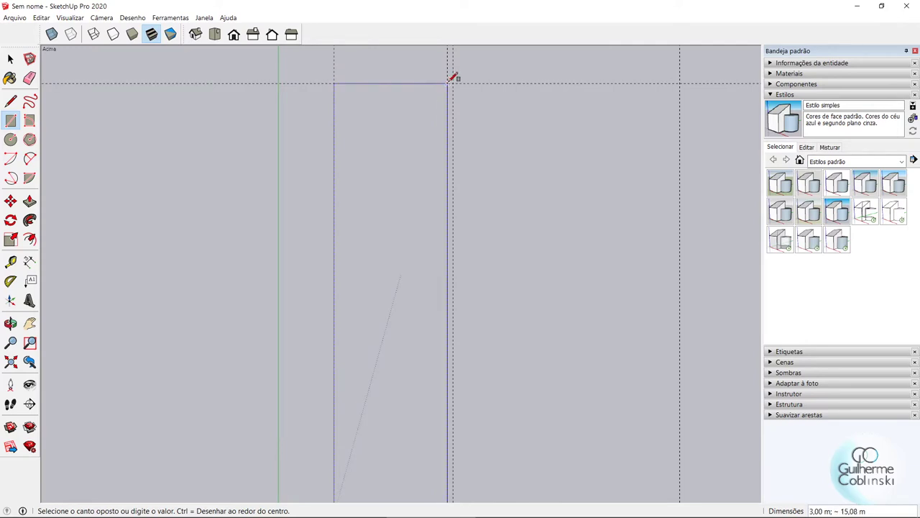
pyautogui.click(452, 79)
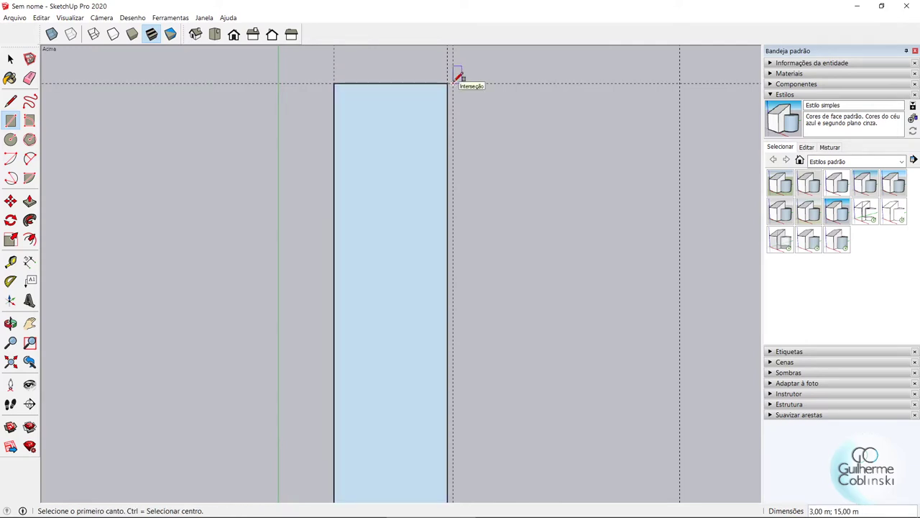
# - Draw the thin strip and a 6 m by 15 m rectangle alongside the first rectangle
pyautogui.click(452, 79)
pyautogui.scroll(-1, 456, 76)
pyautogui.scroll(-2, 459, 76)
pyautogui.scroll(1, 463, 381)
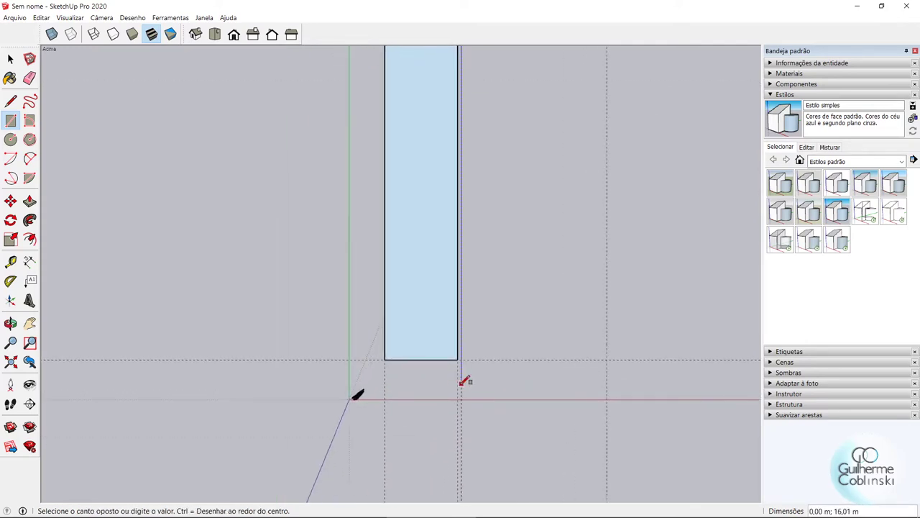
pyautogui.scroll(2, 461, 382)
pyautogui.scroll(1, 466, 351)
pyautogui.click(455, 353)
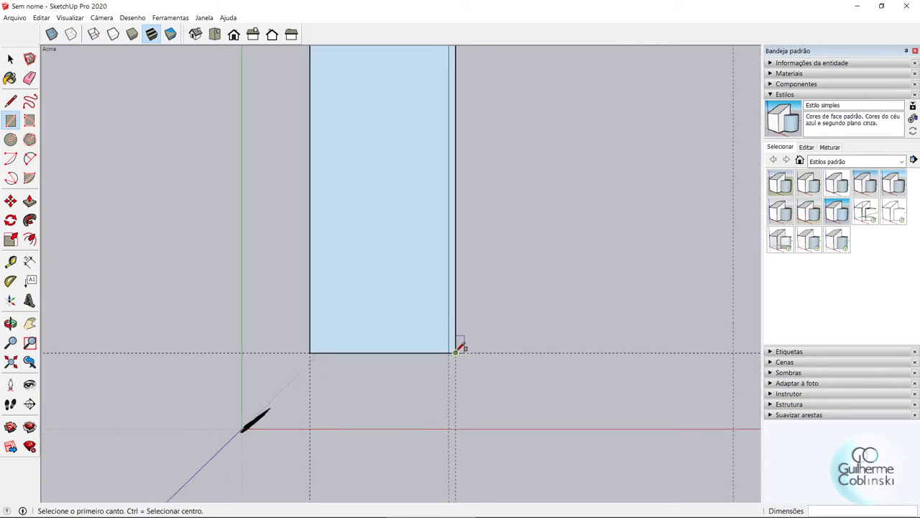
pyautogui.click(455, 352)
pyautogui.scroll(-2, 431, 381)
pyautogui.scroll(-1, 417, 395)
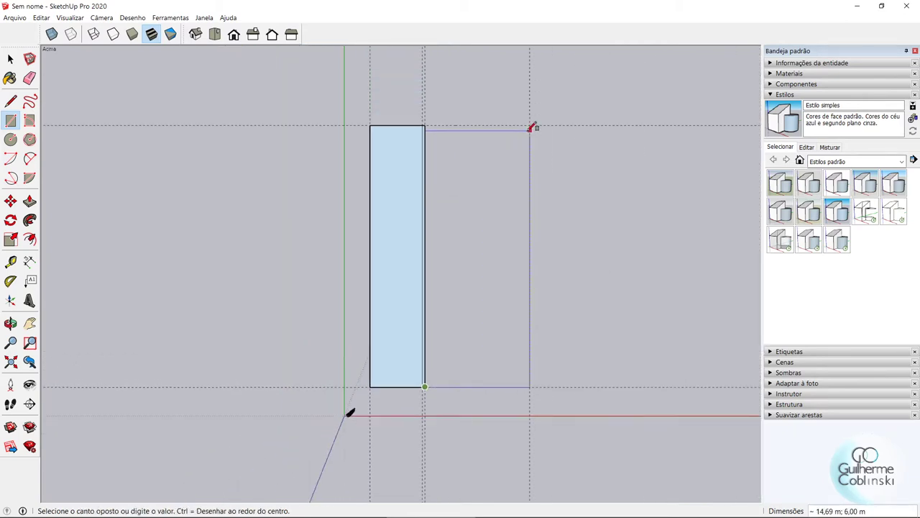
pyautogui.click(530, 126)
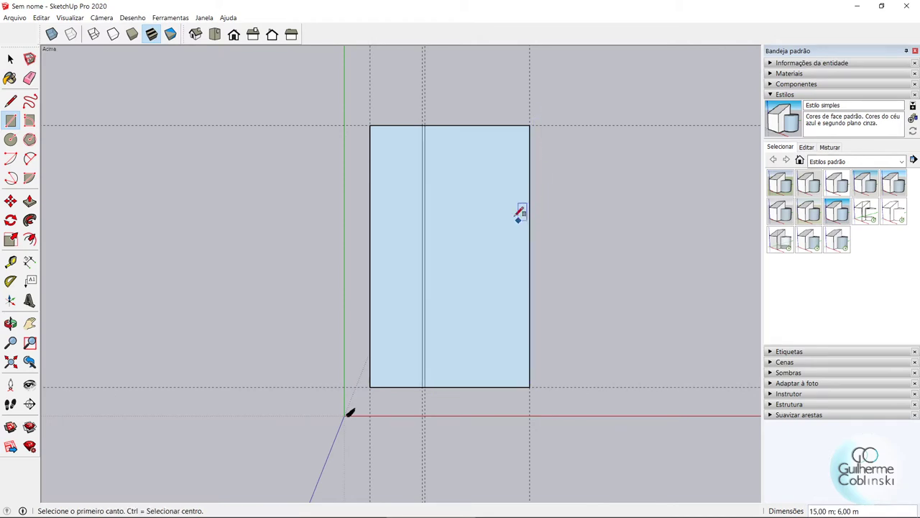
# - Delete all guides with Edit > Delete Guides and return to Select
pyautogui.click(41, 18)
pyautogui.click(92, 105)
pyautogui.press('space')
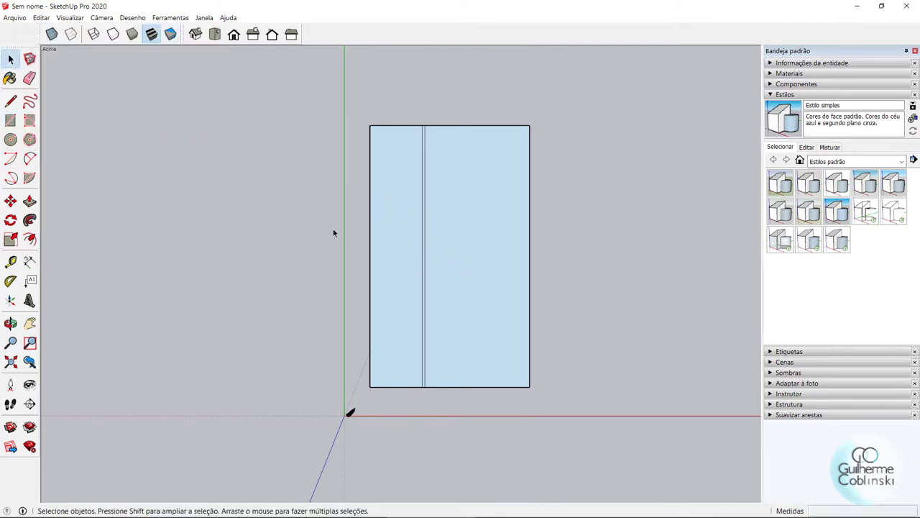
# - In a tilted view, push/pull the 3 m wide strip upward into a slab
pyautogui.scroll(4, 546, 380)
pyautogui.moveTo(462, 390)
pyautogui.mouseDown(button='middle')
pyautogui.moveTo(307, 200)
pyautogui.moveTo(357, 250)
pyautogui.moveTo(351, 264)
pyautogui.mouseUp(button='middle')
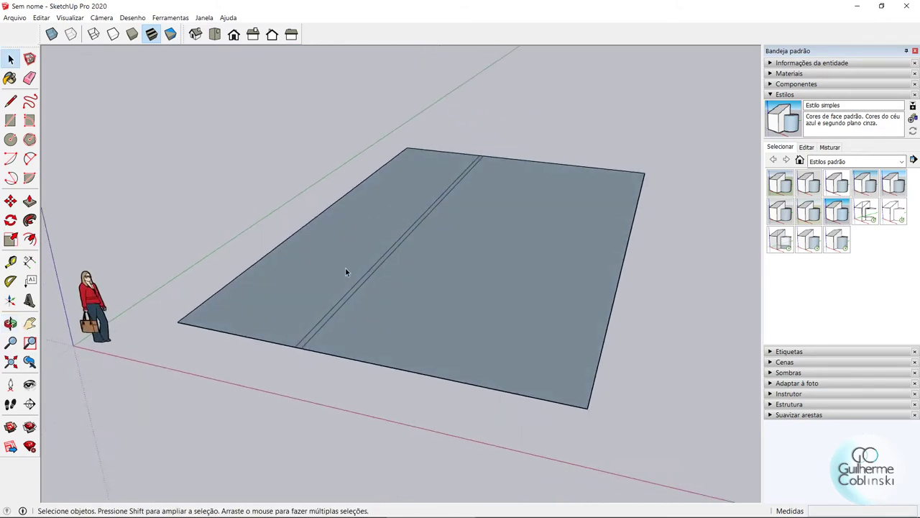
pyautogui.click(32, 204)
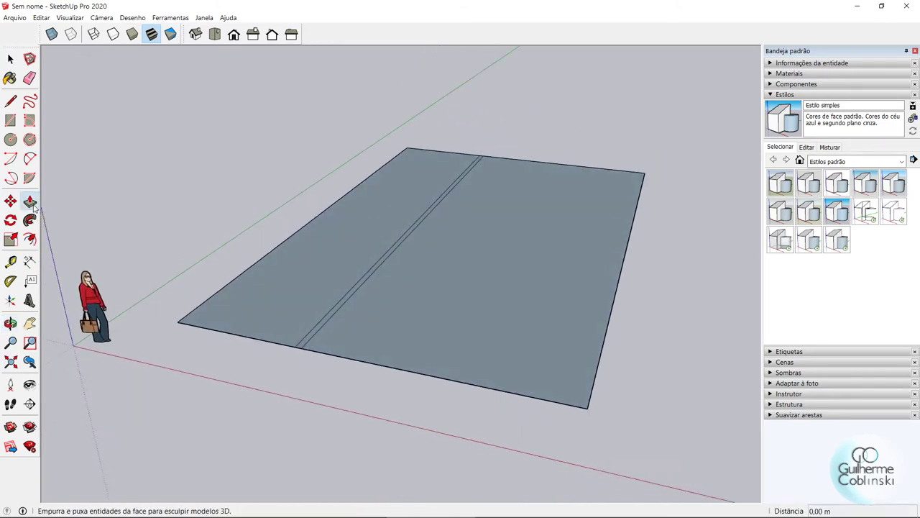
pyautogui.moveTo(304, 303); pyautogui.dragTo(297, 289)
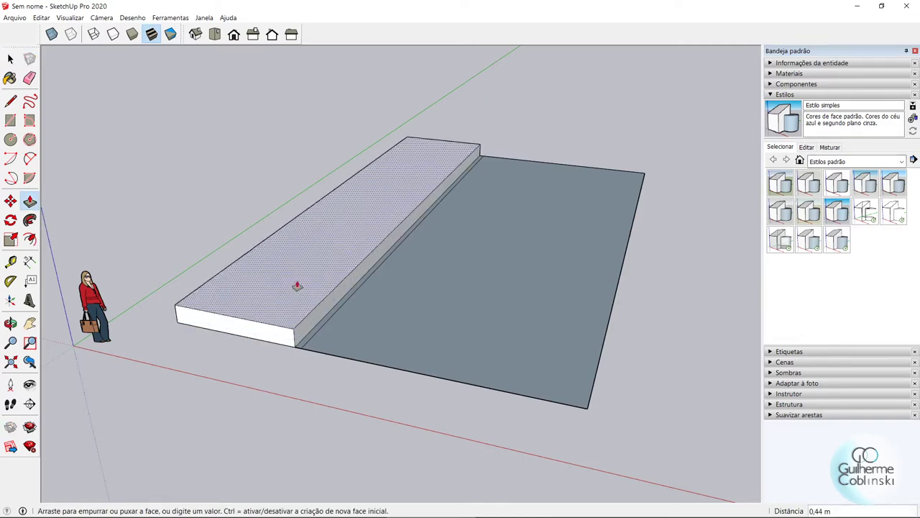
pyautogui.scroll(2, 298, 289)
pyautogui.scroll(1, 297, 289)
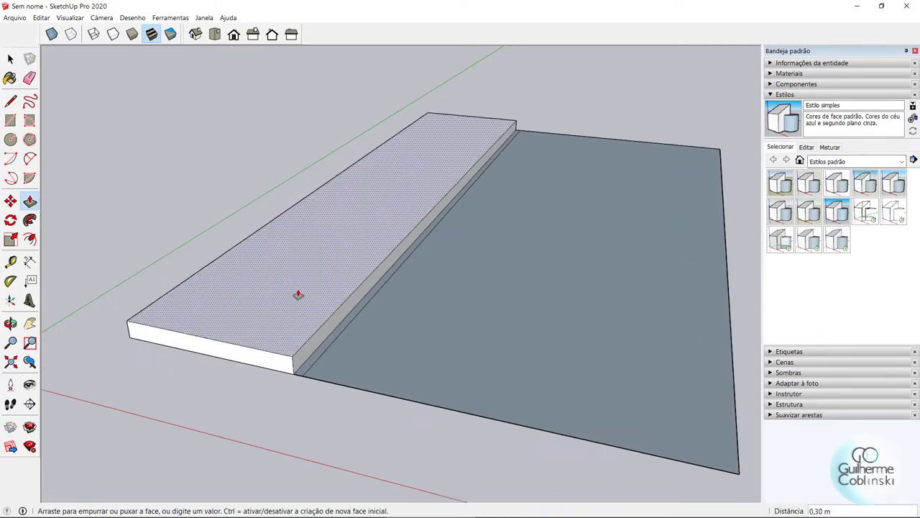
pyautogui.moveTo(298, 289)
pyautogui.mouseDown(button='middle')
pyautogui.moveTo(323, 232)
pyautogui.moveTo(333, 93)
pyautogui.moveTo(323, 85)
pyautogui.moveTo(305, 299)
pyautogui.mouseUp(button='middle')
pyautogui.scroll(2, 329, 82)
pyautogui.scroll(2, 302, 215)
pyautogui.write('0,15')
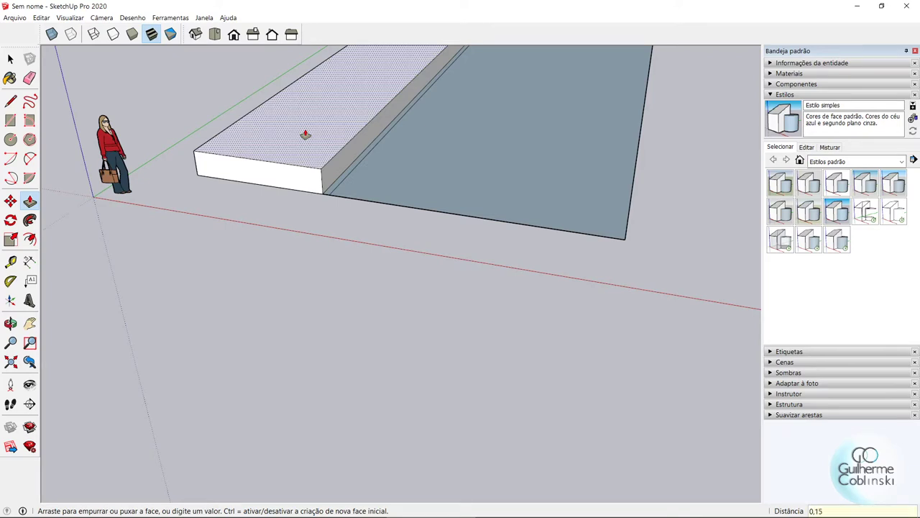
# - Set the sidewalk slab height to 0,15 m
pyautogui.press('Return')
pyautogui.scroll(2, 320, 150)
pyautogui.scroll(2, 317, 192)
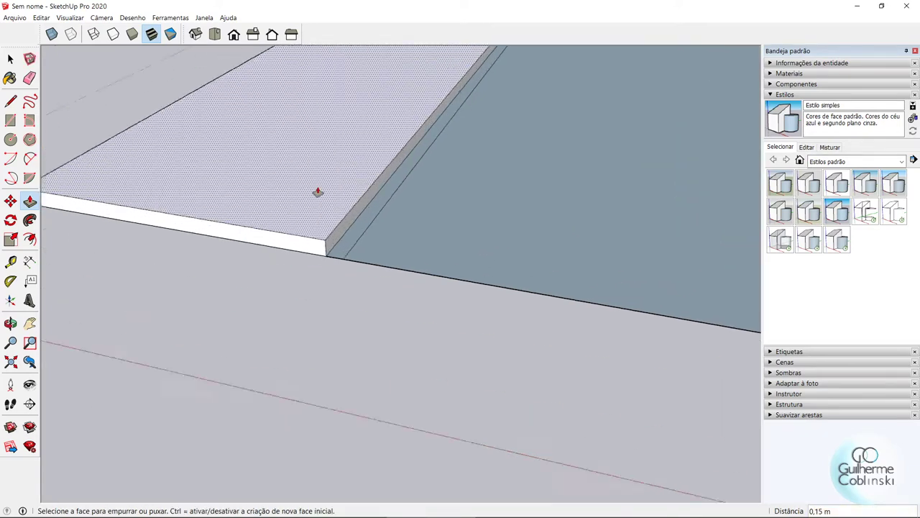
pyautogui.scroll(2, 327, 222)
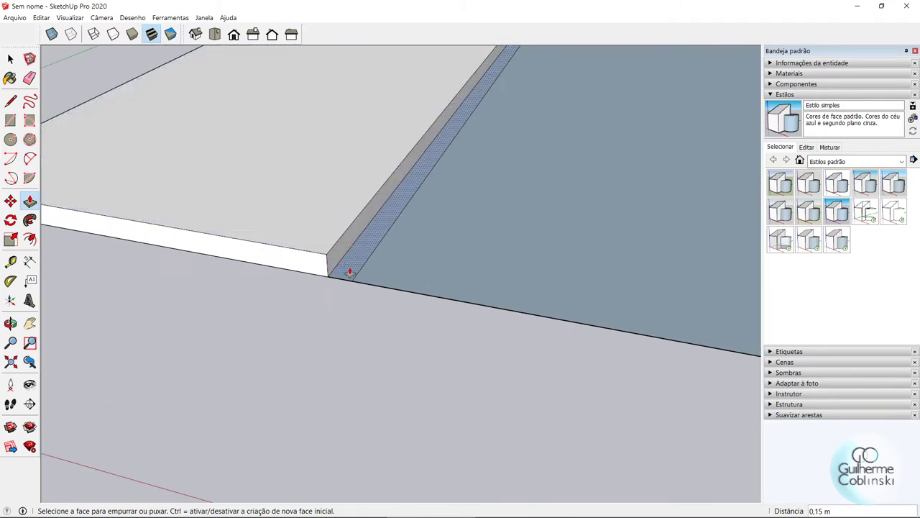
# - Raise the narrow curb strip level with the slab top and orbit to check it
pyautogui.click(350, 272)
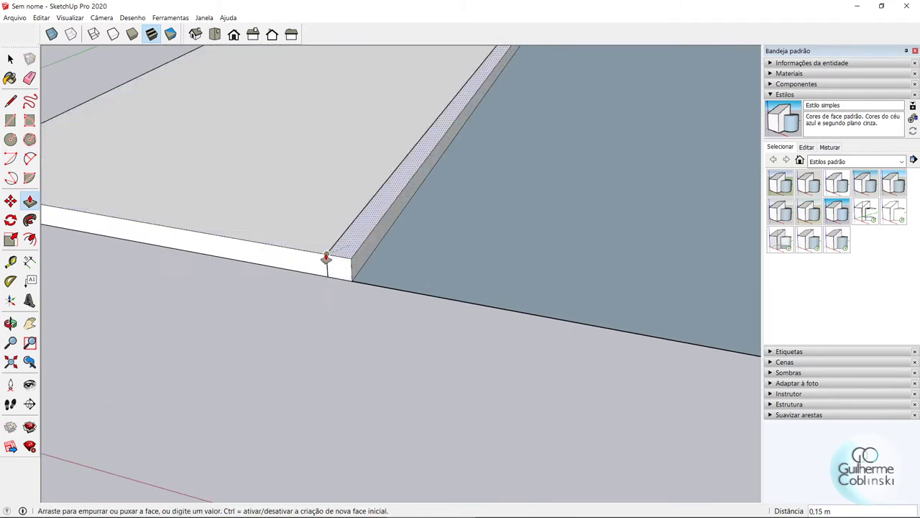
pyautogui.click(326, 257)
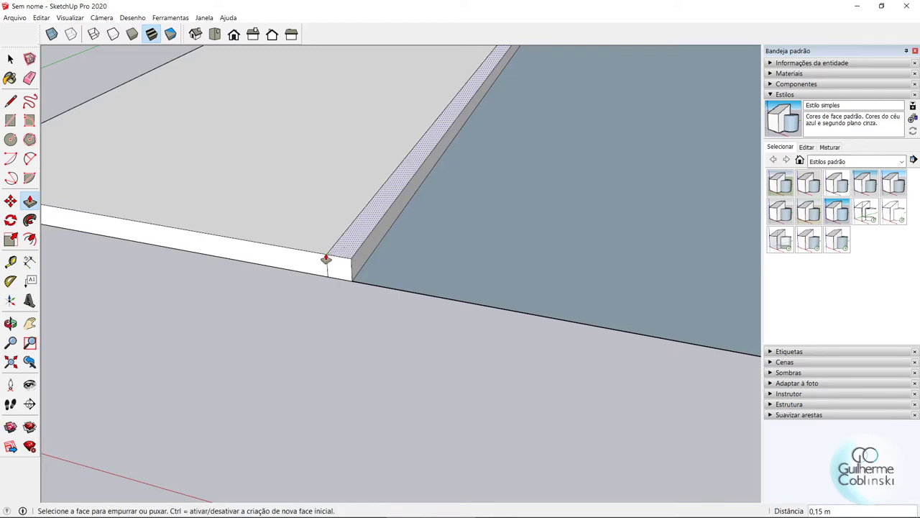
pyautogui.scroll(-1, 442, 267)
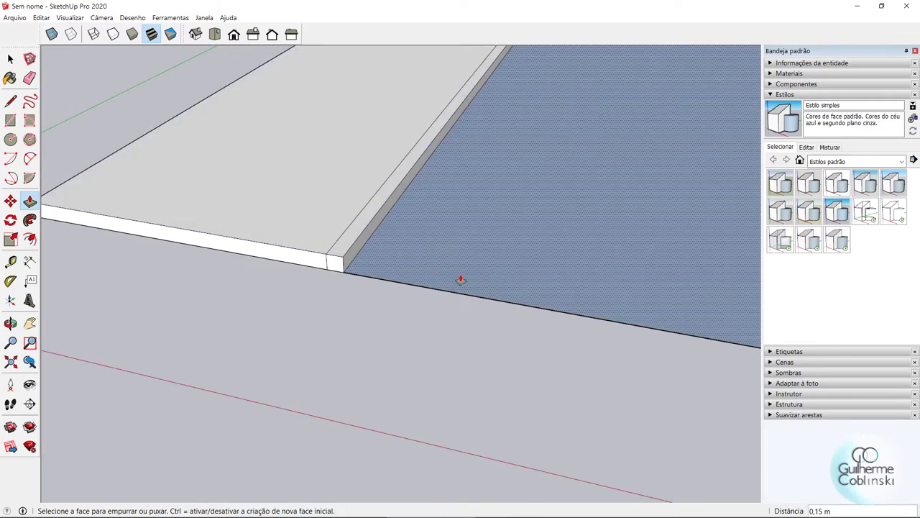
pyautogui.moveTo(404, 293)
pyautogui.mouseDown(button='middle')
pyautogui.moveTo(453, 128)
pyautogui.moveTo(379, 281)
pyautogui.mouseUp(button='middle')
pyautogui.scroll(-1, 352, 306)
pyautogui.scroll(-1, 317, 334)
pyautogui.scroll(-1, 310, 339)
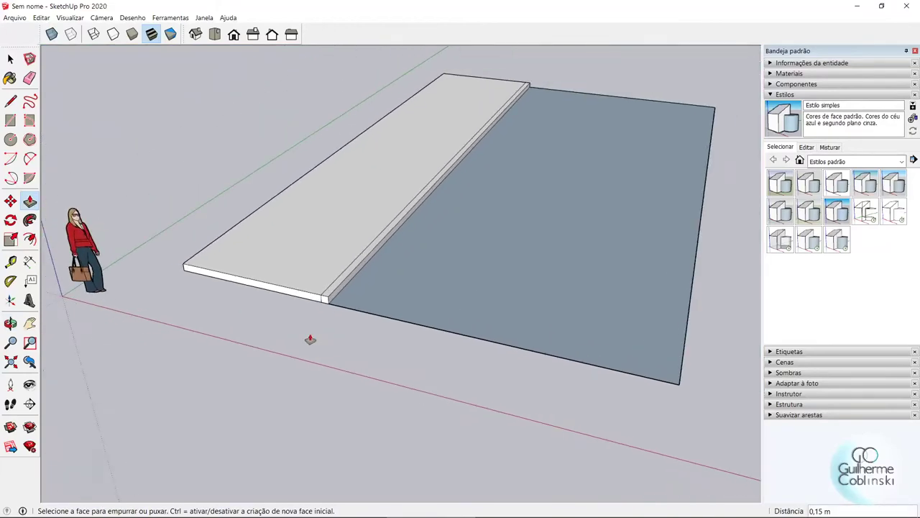
pyautogui.moveTo(309, 340)
pyautogui.mouseDown(button='middle')
pyautogui.moveTo(539, 259)
pyautogui.moveTo(386, 304)
pyautogui.mouseUp(button='middle')
pyautogui.scroll(2, 308, 341)
pyautogui.scroll(3, 446, 199)
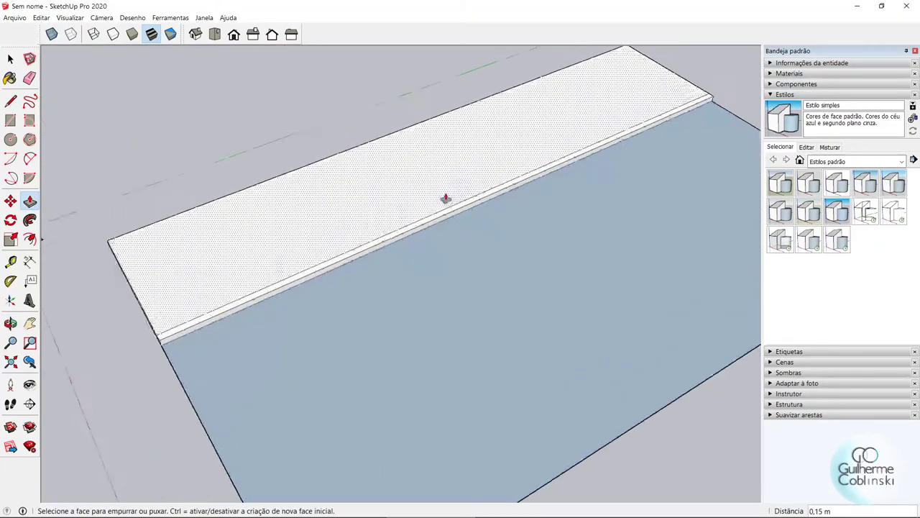
pyautogui.scroll(2, 432, 216)
pyautogui.scroll(1, 422, 232)
pyautogui.scroll(-1, 440, 232)
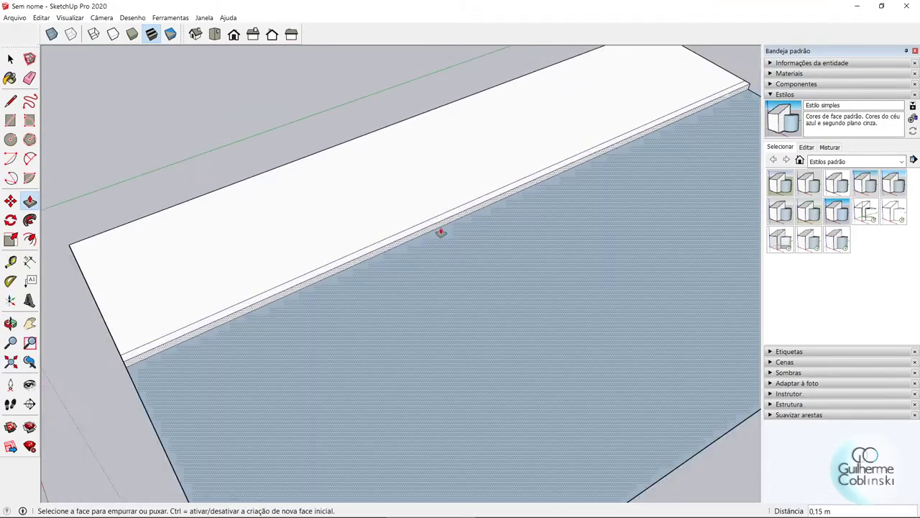
pyautogui.moveTo(424, 230)
pyautogui.mouseDown(button='middle')
pyautogui.moveTo(278, 277)
pyautogui.moveTo(209, 232)
pyautogui.moveTo(206, 273)
pyautogui.mouseUp(button='middle')
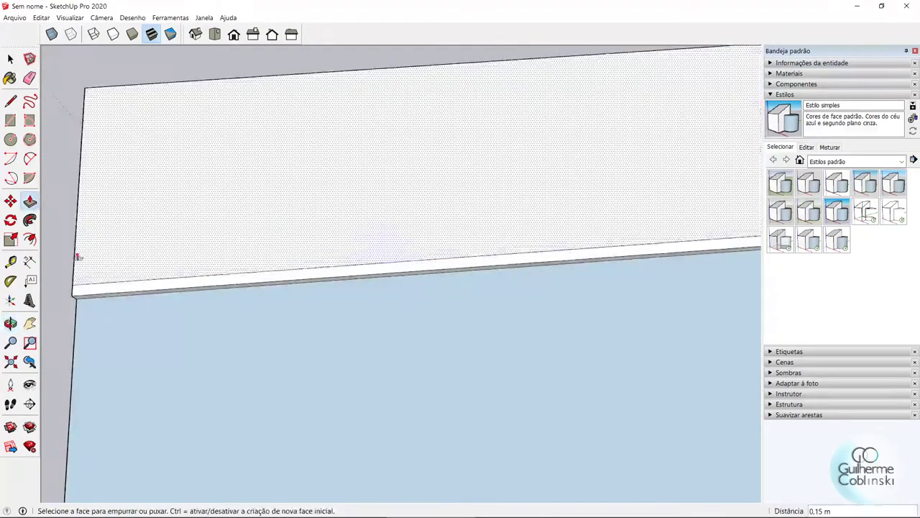
# - Place a guide 3 m from the sidewalk's end and a second one 1 m further
pyautogui.click(10, 261)
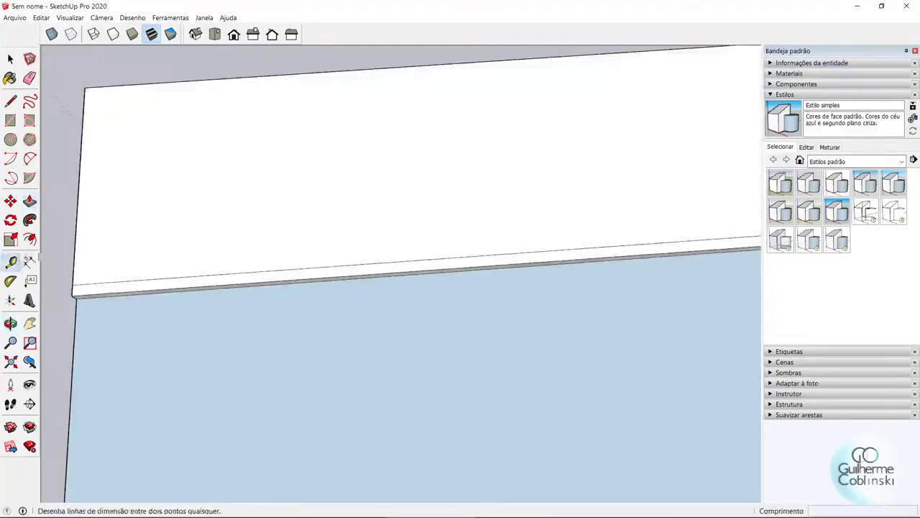
pyautogui.click(75, 237)
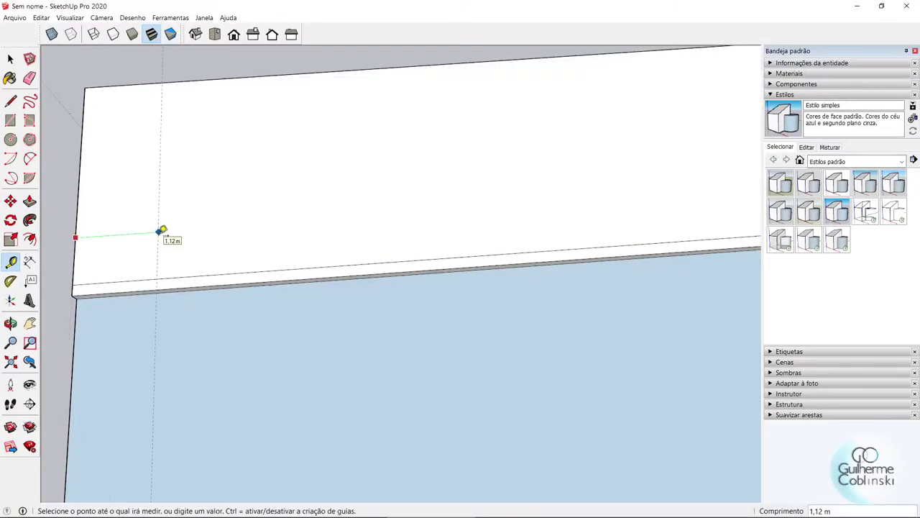
pyautogui.write('3')
pyautogui.press('Return')
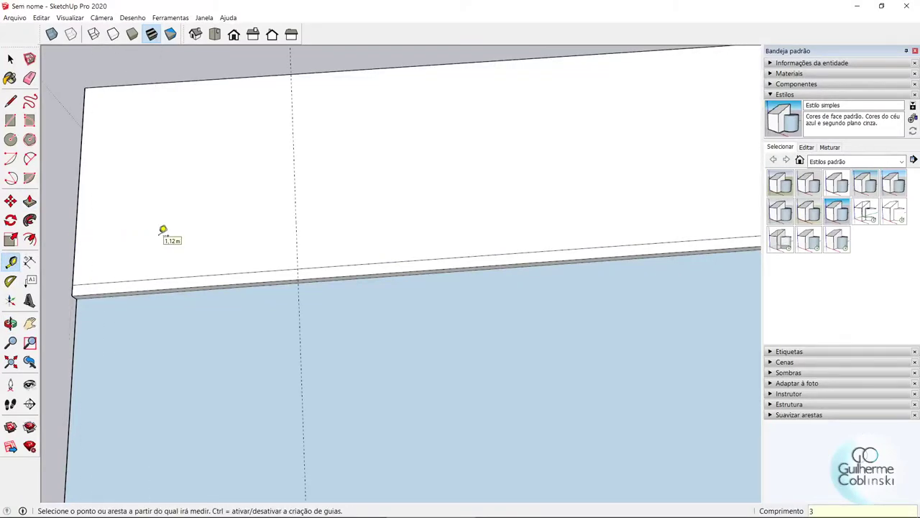
pyautogui.click(296, 228)
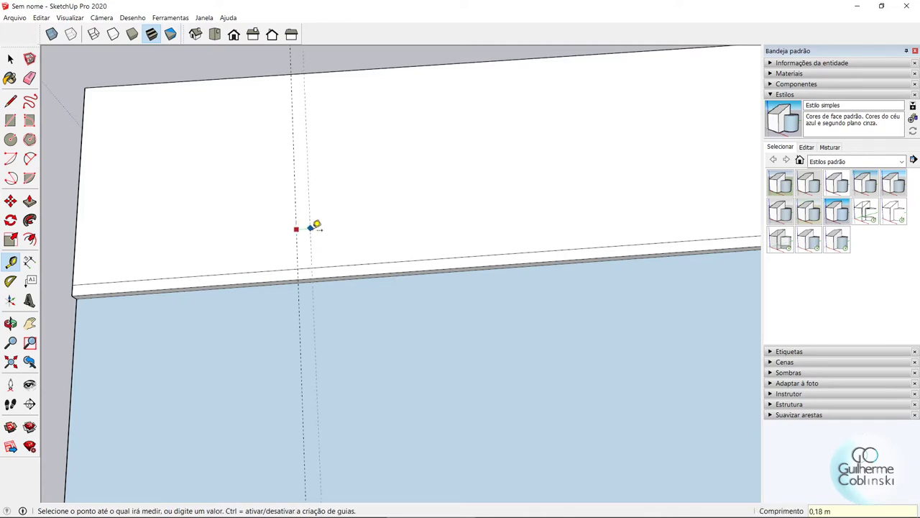
pyautogui.click(365, 225)
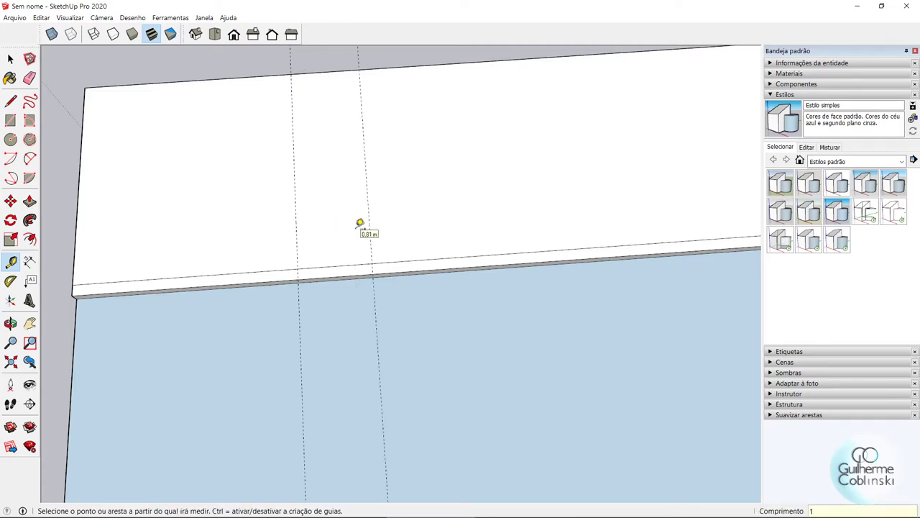
# - Add third and fourth guides about 1 m apart, then return to Select
pyautogui.click(369, 226)
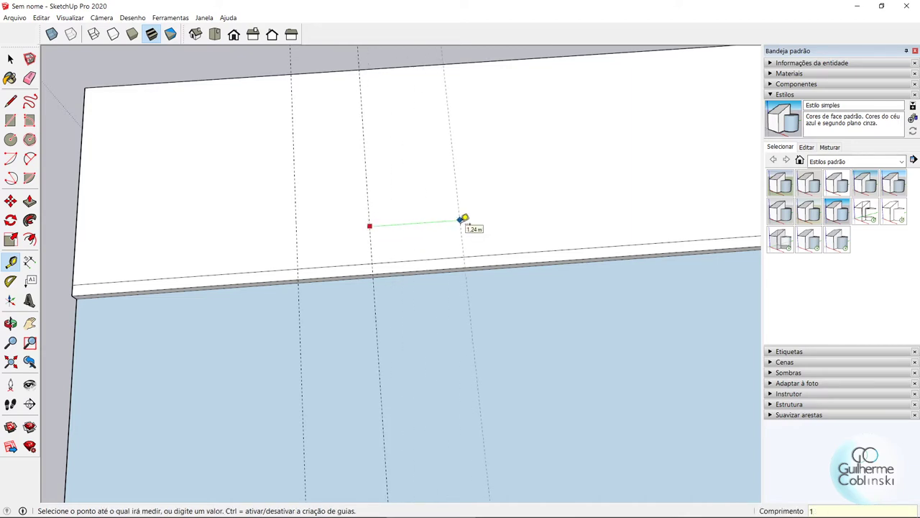
pyautogui.write(',2')
pyautogui.press('Return')
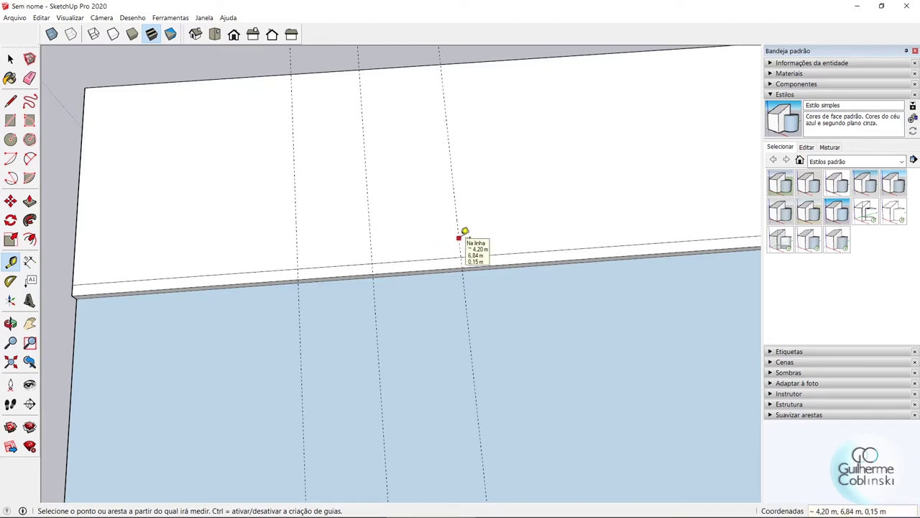
pyautogui.click(459, 237)
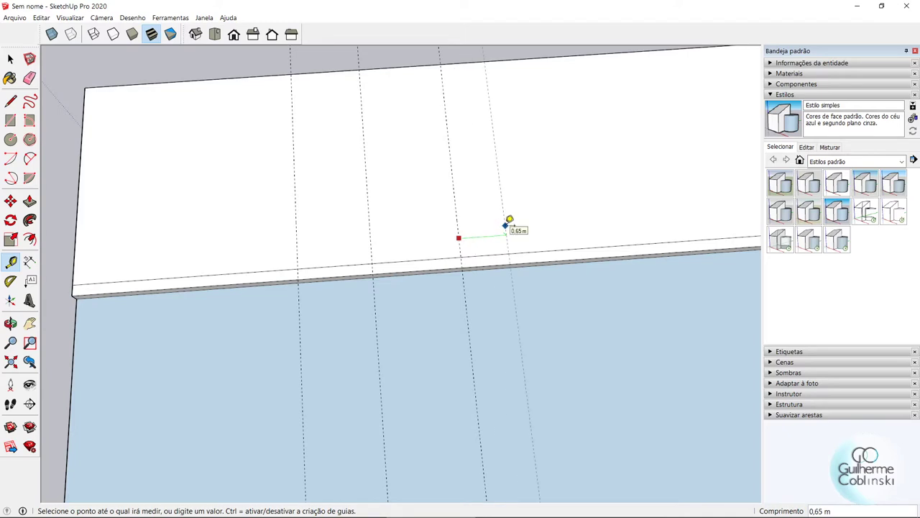
pyautogui.press('Return')
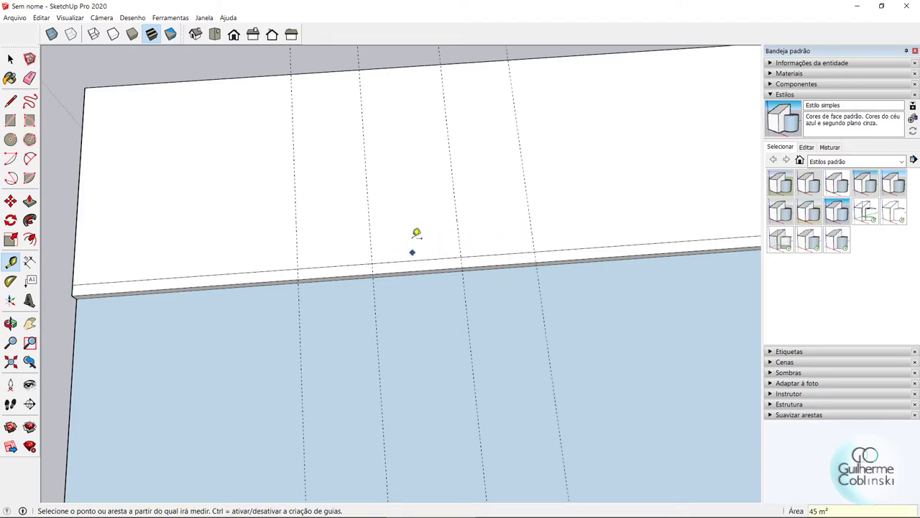
pyautogui.moveTo(400, 246); pyautogui.dragTo(585, 120, button='middle')
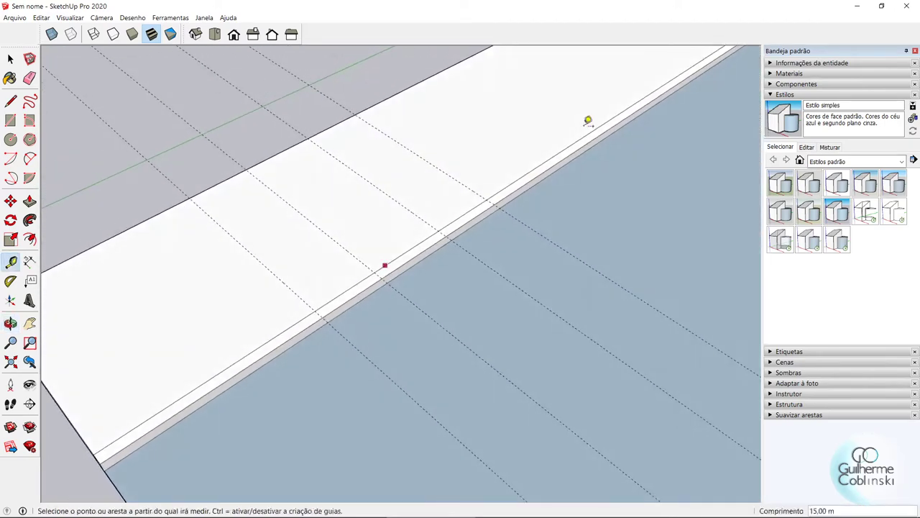
pyautogui.scroll(2, 341, 215)
pyautogui.scroll(2, 332, 237)
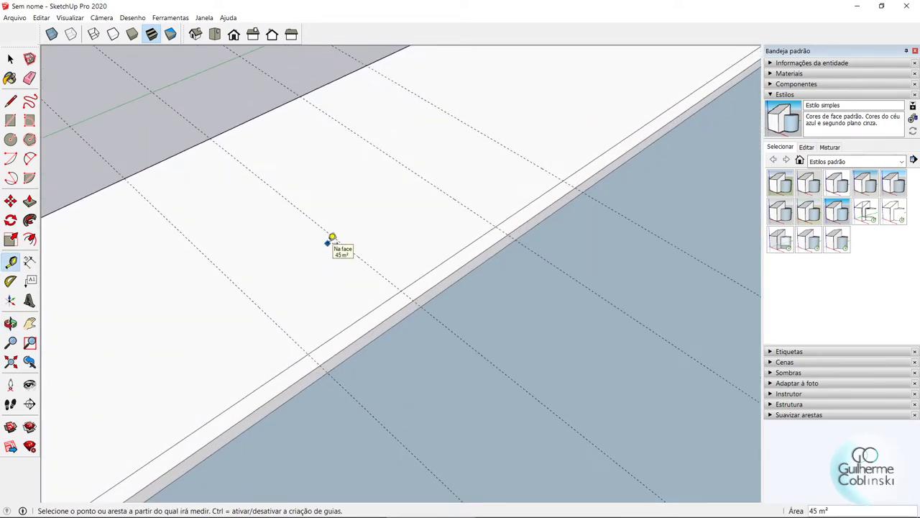
pyautogui.click(10, 59)
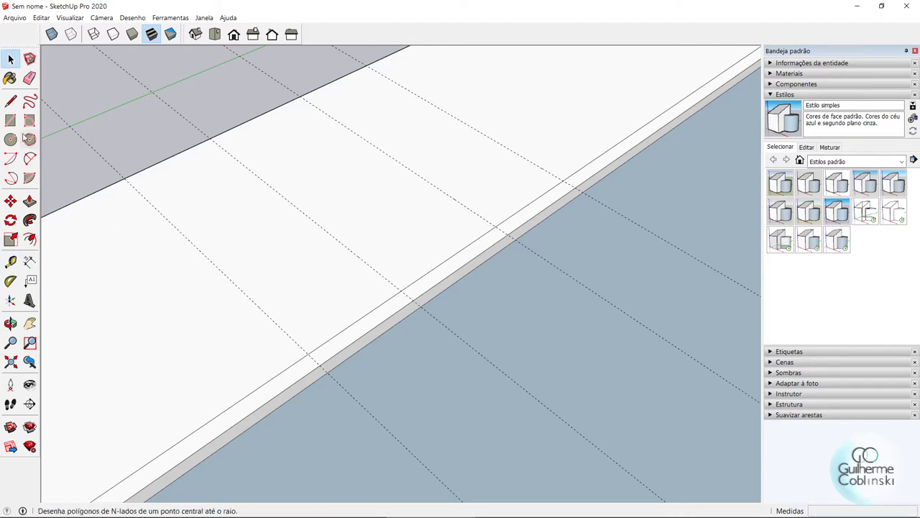
# - Outline a 1,5 m deep rectangle on the sidewalk between the guides, closed at the curb
pyautogui.click(10, 101)
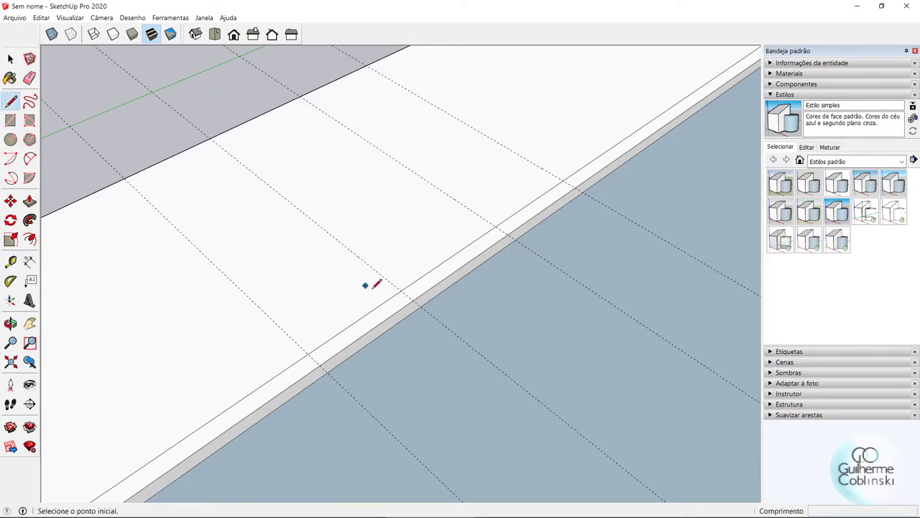
pyautogui.click(415, 298)
pyautogui.press('Escape')
pyautogui.write('1,5')
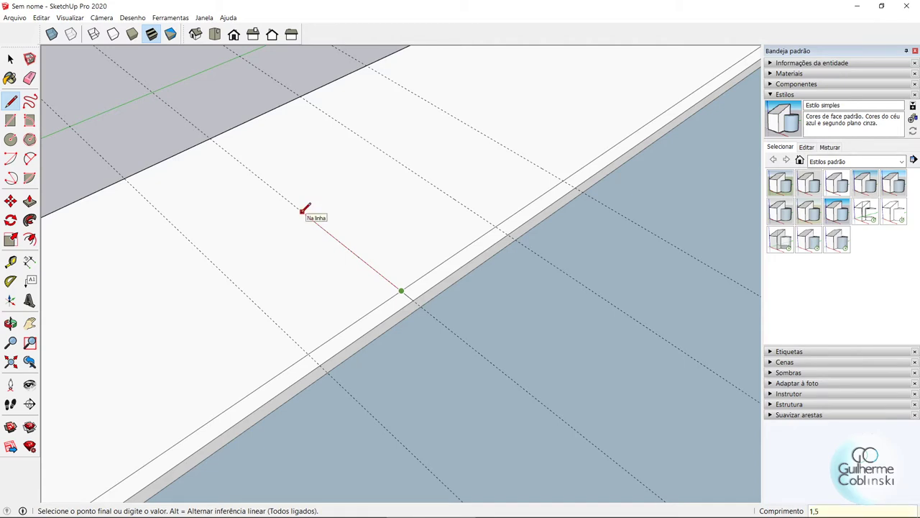
pyautogui.click(295, 206)
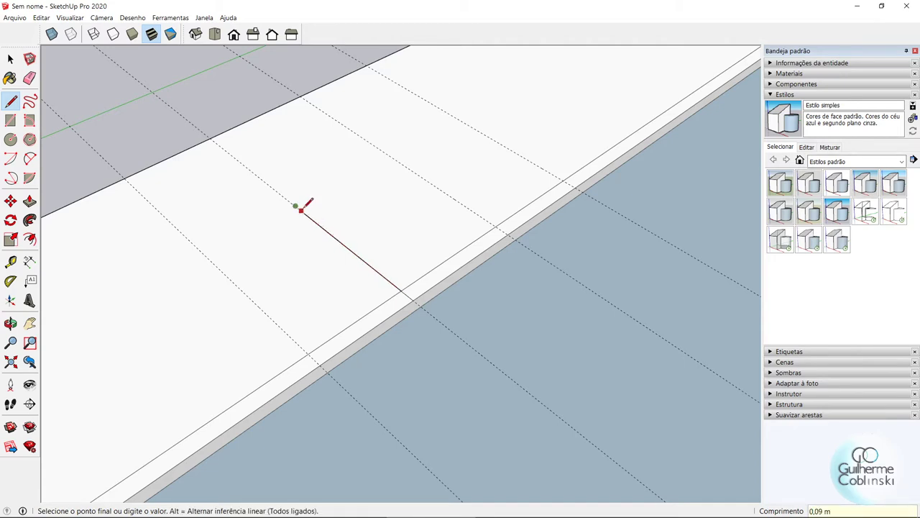
pyautogui.click(388, 153)
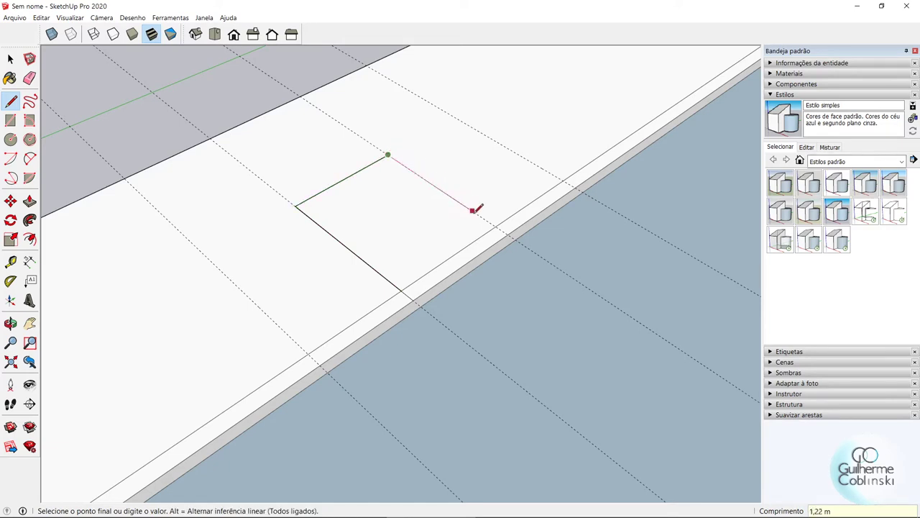
pyautogui.click(501, 222)
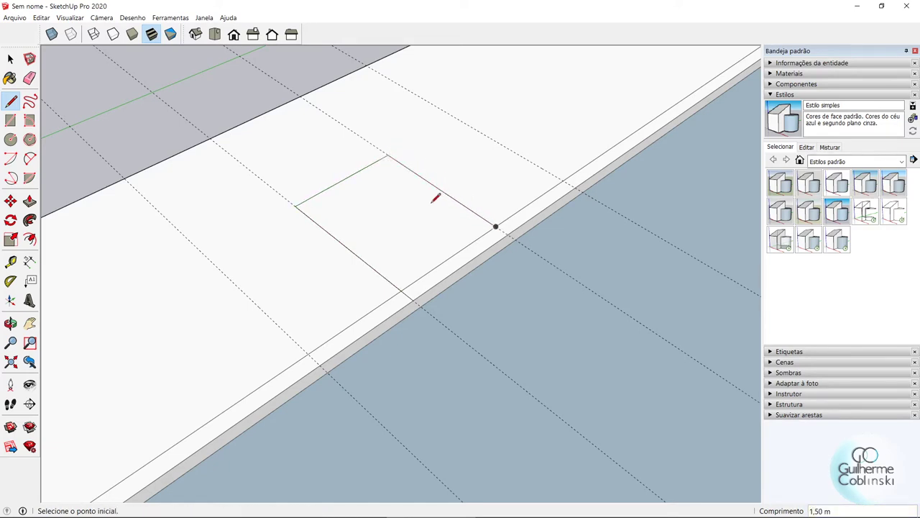
pyautogui.click(496, 226)
pyautogui.click(511, 230)
# - Draw two 0,15 m vertical edges down the curb face at the rectangle's corners
pyautogui.moveTo(446, 288)
pyautogui.mouseDown(button='middle')
pyautogui.moveTo(476, 253)
pyautogui.moveTo(380, 281)
pyautogui.mouseUp(button='middle')
pyautogui.scroll(2, 438, 294)
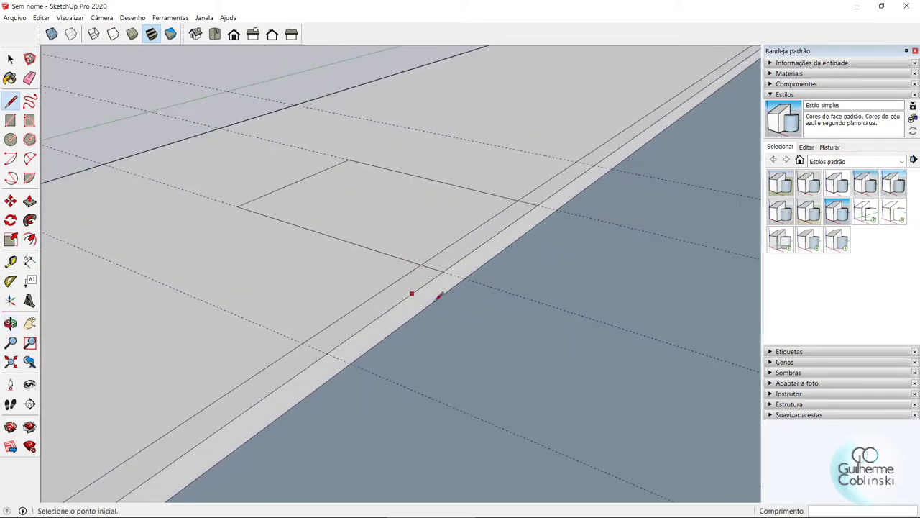
pyautogui.scroll(2, 443, 277)
pyautogui.click(444, 248)
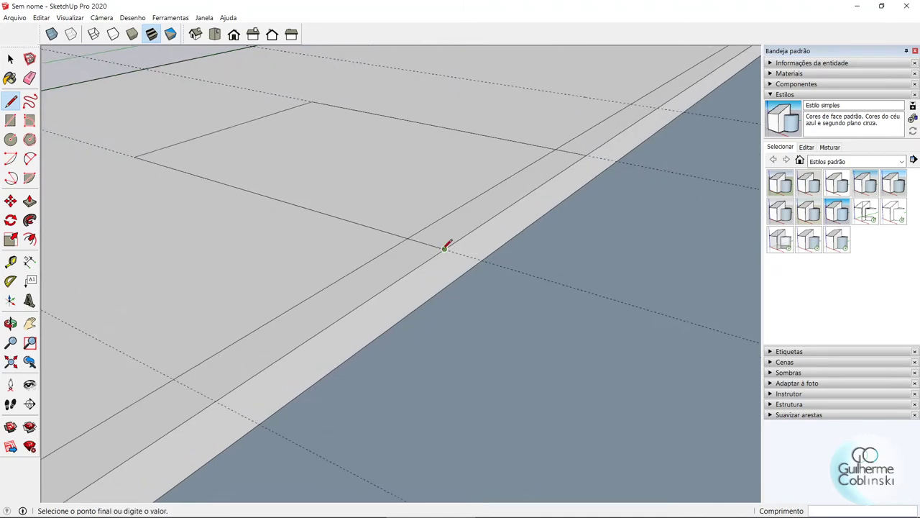
pyautogui.click(444, 288)
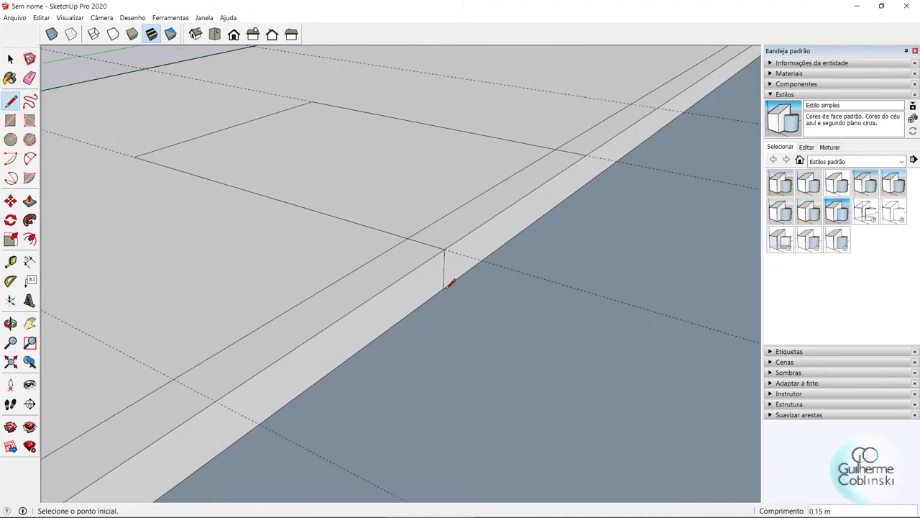
pyautogui.moveTo(446, 288); pyautogui.dragTo(576, 171, button='middle')
pyautogui.scroll(3, 568, 180)
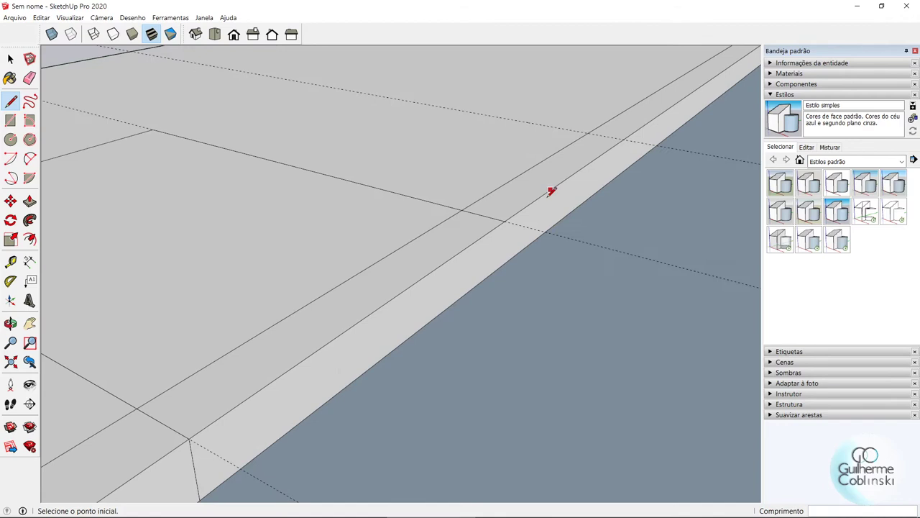
pyautogui.click(505, 221)
pyautogui.click(509, 260)
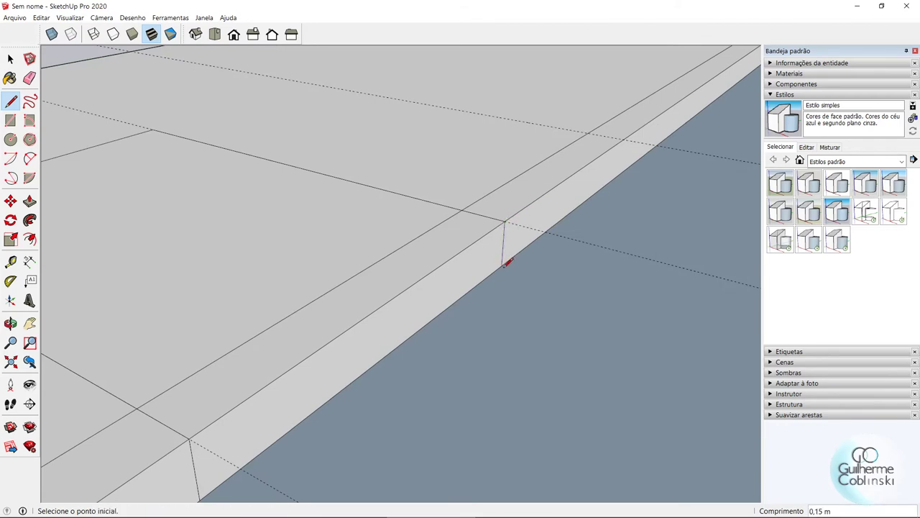
pyautogui.scroll(-2, 512, 256)
pyautogui.scroll(-2, 516, 251)
pyautogui.scroll(-2, 516, 250)
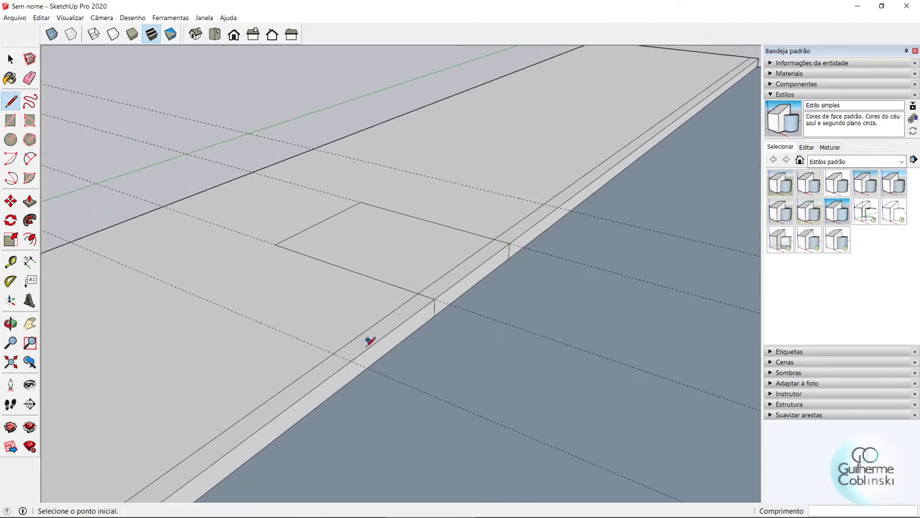
# - Draw diagonals from both rectangle corners to the curb edge
pyautogui.click(350, 359)
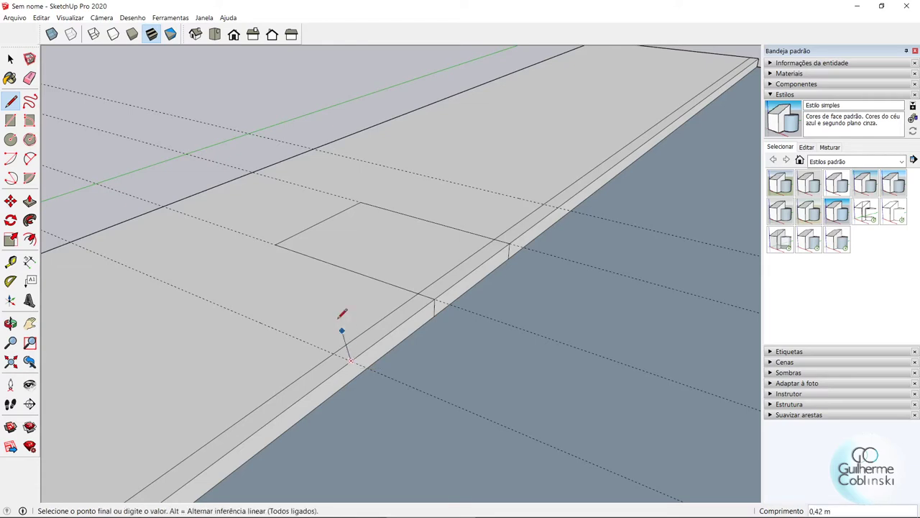
pyautogui.click(276, 246)
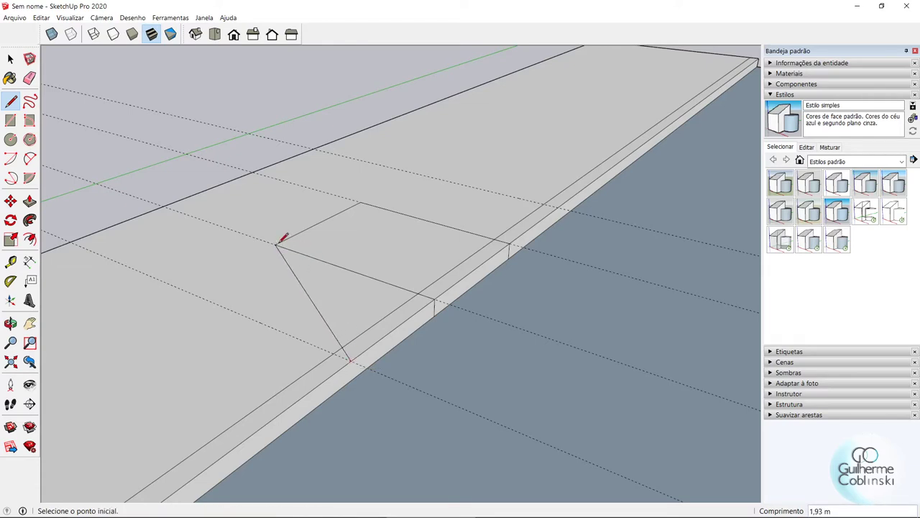
pyautogui.click(361, 202)
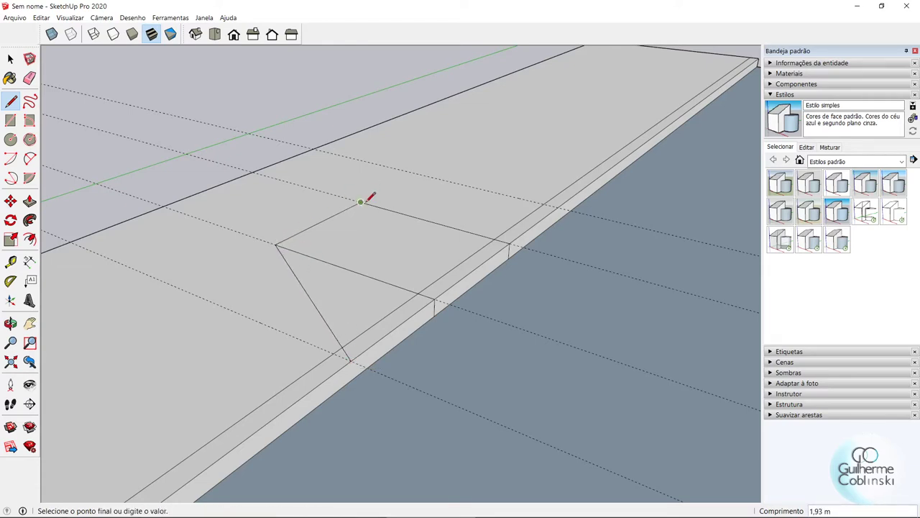
pyautogui.click(561, 206)
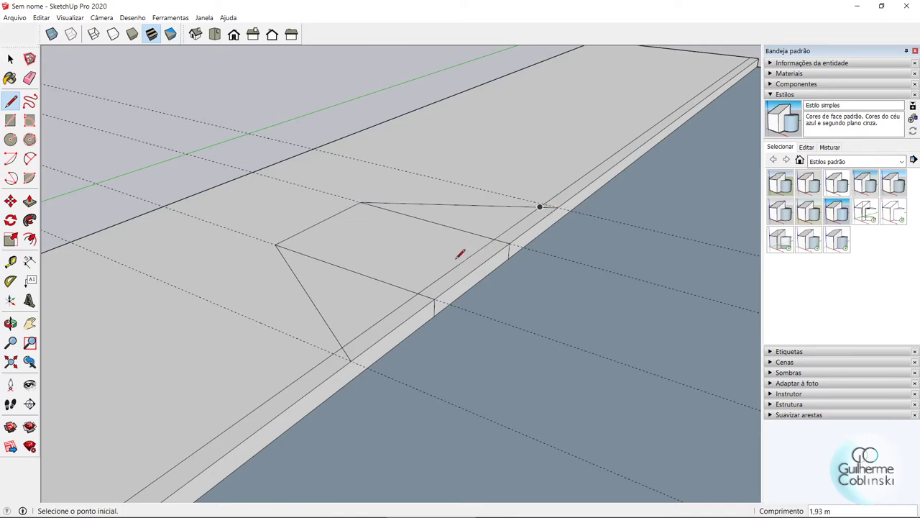
pyautogui.moveTo(460, 254)
pyautogui.mouseDown(button='middle')
pyautogui.moveTo(370, 292)
pyautogui.moveTo(170, 304)
pyautogui.moveTo(199, 290)
pyautogui.moveTo(478, 258)
pyautogui.mouseUp(button='middle')
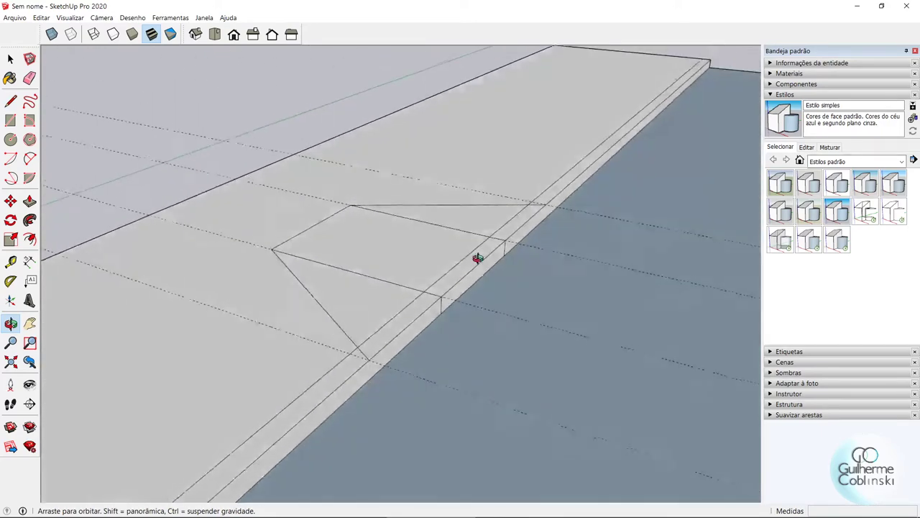
# - Select the curb strip in front of the ramp and move it down from its corner along the blue axis
pyautogui.scroll(3, 482, 255)
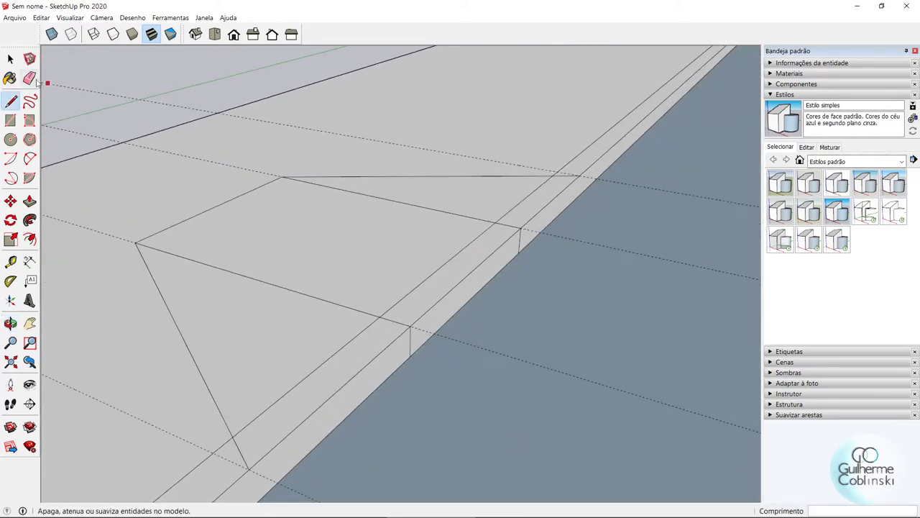
pyautogui.click(10, 59)
pyautogui.click(439, 273)
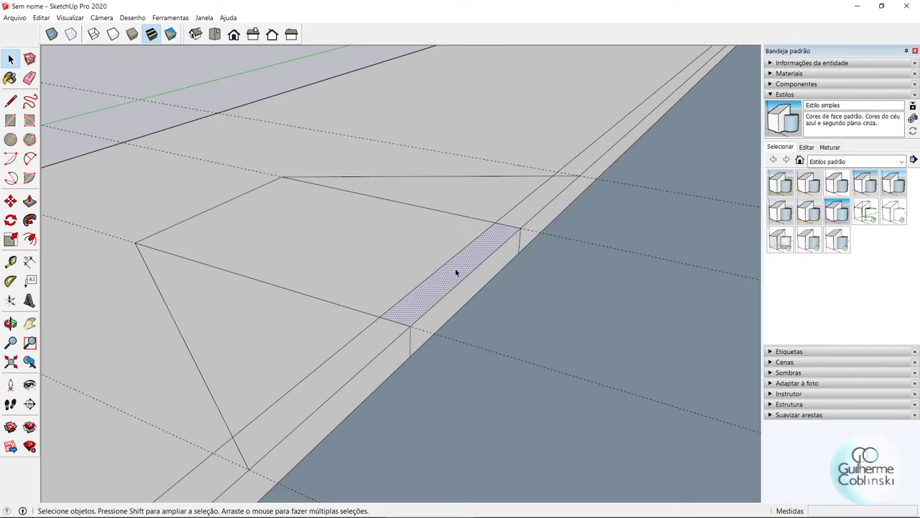
pyautogui.click(10, 200)
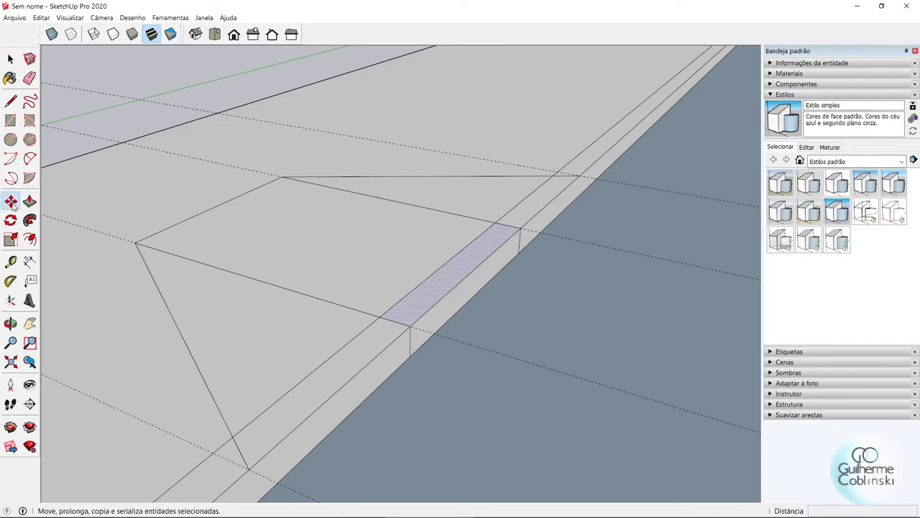
pyautogui.scroll(2, 428, 352)
pyautogui.scroll(1, 404, 323)
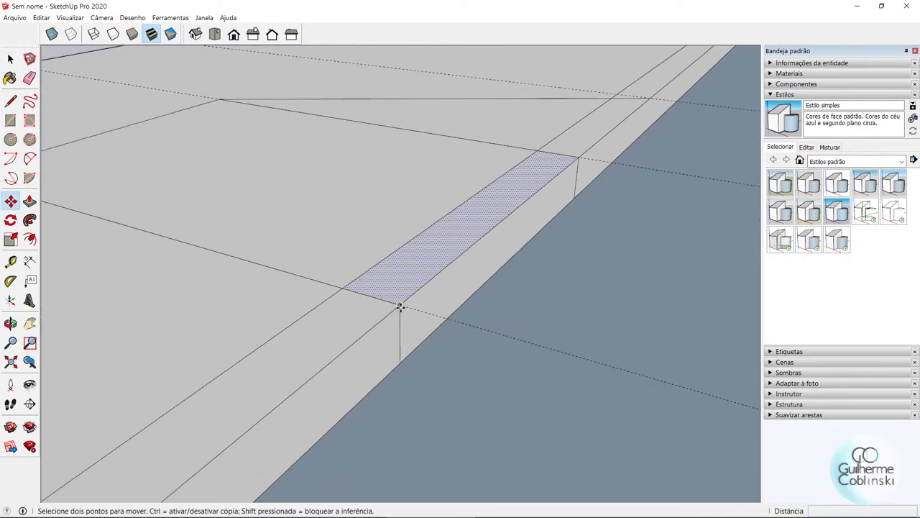
pyautogui.click(400, 305)
pyautogui.write('0,14')
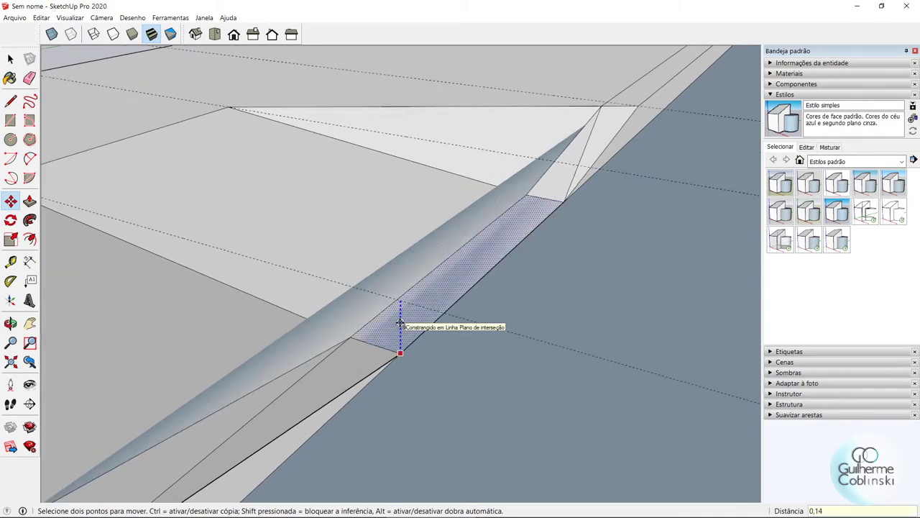
# - Orbit in close to inspect the lowered curb strip and sloping ramp faces
pyautogui.press('Escape')
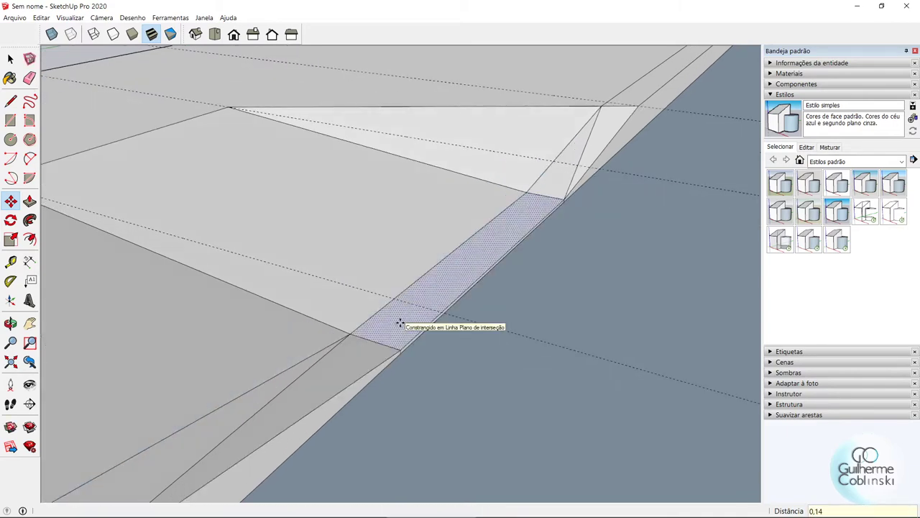
pyautogui.moveTo(401, 323)
pyautogui.mouseDown(button='middle')
pyautogui.moveTo(520, 216)
pyautogui.moveTo(405, 253)
pyautogui.moveTo(168, 280)
pyautogui.moveTo(343, 247)
pyautogui.moveTo(361, 197)
pyautogui.moveTo(206, 232)
pyautogui.moveTo(154, 195)
pyautogui.mouseUp(button='middle')
pyautogui.scroll(3, 154, 195)
pyautogui.moveTo(212, 199)
pyautogui.mouseDown(button='middle')
pyautogui.moveTo(378, 271)
pyautogui.moveTo(220, 273)
pyautogui.mouseUp(button='middle')
pyautogui.press('m')
pyautogui.scroll(2, 198, 255)
pyautogui.scroll(1, 197, 255)
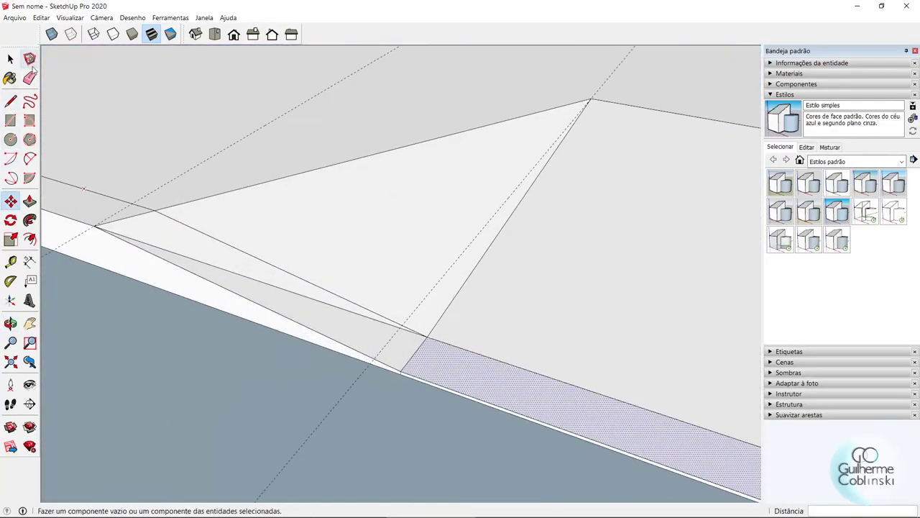
# - Erase and soften the edges running across the ramp's sloped faces
pyautogui.click(29, 78)
pyautogui.click(240, 273)
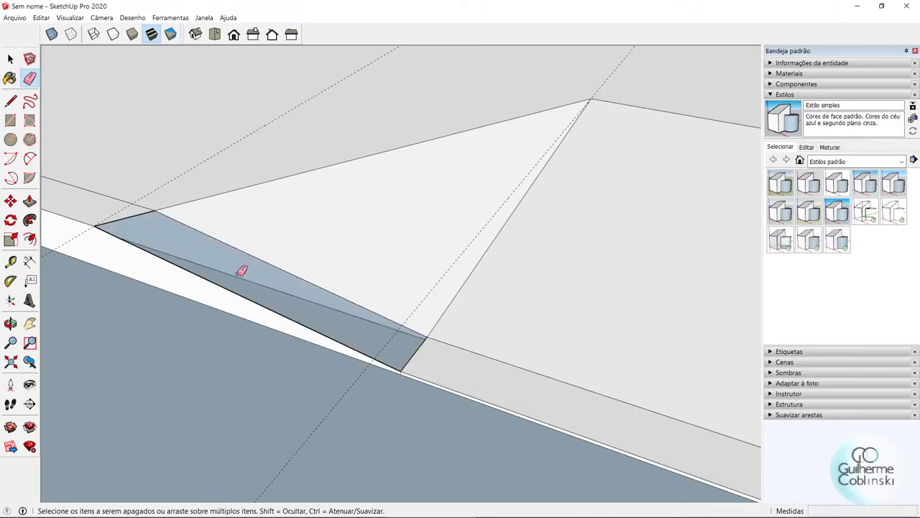
pyautogui.moveTo(283, 294)
pyautogui.mouseDown(button='middle')
pyautogui.moveTo(611, 231)
pyautogui.moveTo(606, 273)
pyautogui.moveTo(294, 290)
pyautogui.mouseUp(button='middle')
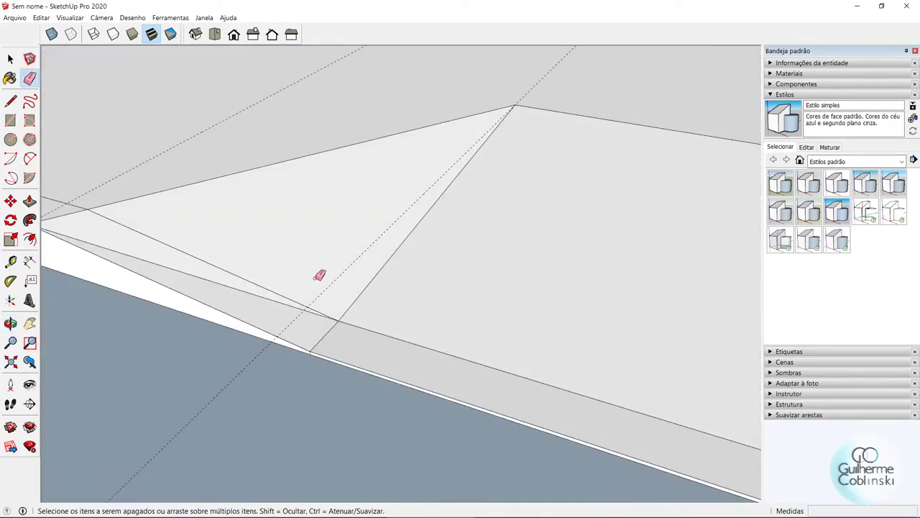
pyautogui.scroll(-1, 400, 274)
pyautogui.scroll(-1, 401, 275)
pyautogui.scroll(1, 172, 236)
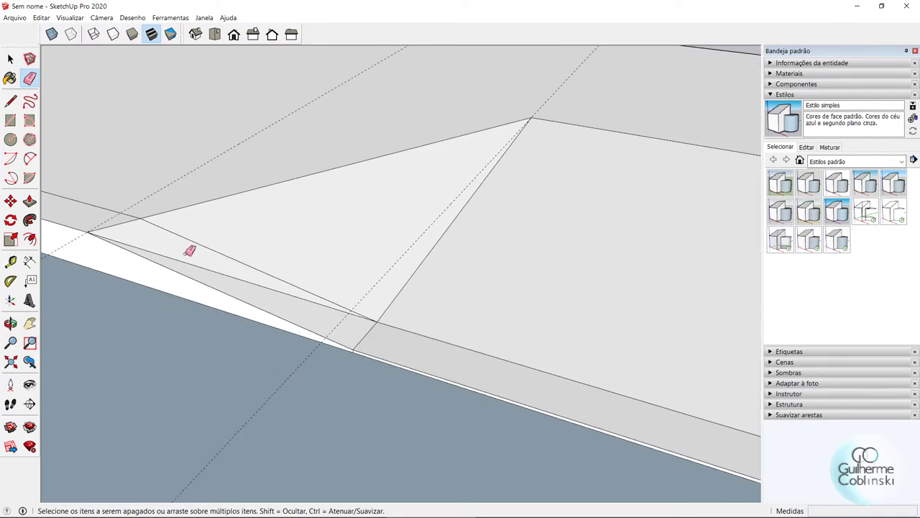
pyautogui.keyDown('ctrl'); pyautogui.click(185, 262); pyautogui.keyUp('ctrl')
# - Erase the diagonal edges beside the ramp on its left and right sides
pyautogui.moveTo(192, 260)
pyautogui.mouseDown(button='middle')
pyautogui.moveTo(293, 195)
pyautogui.moveTo(411, 238)
pyautogui.mouseUp(button='middle')
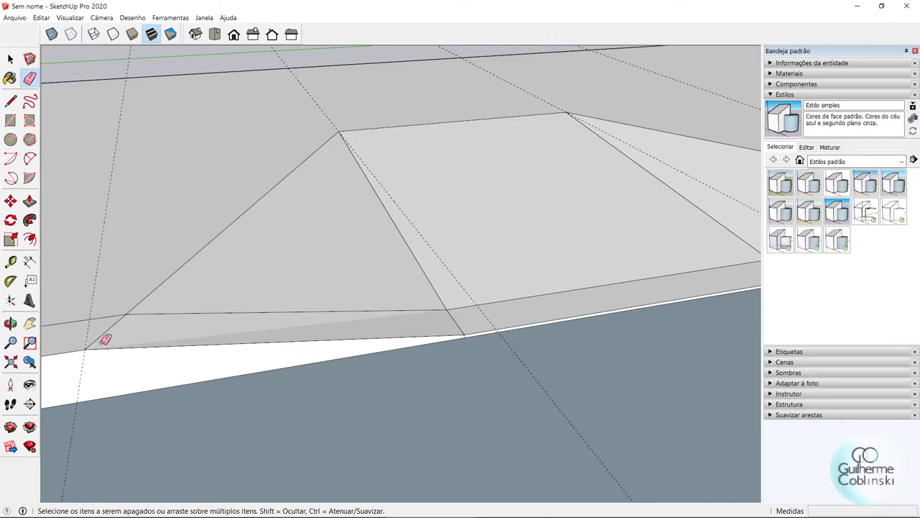
pyautogui.click(208, 332)
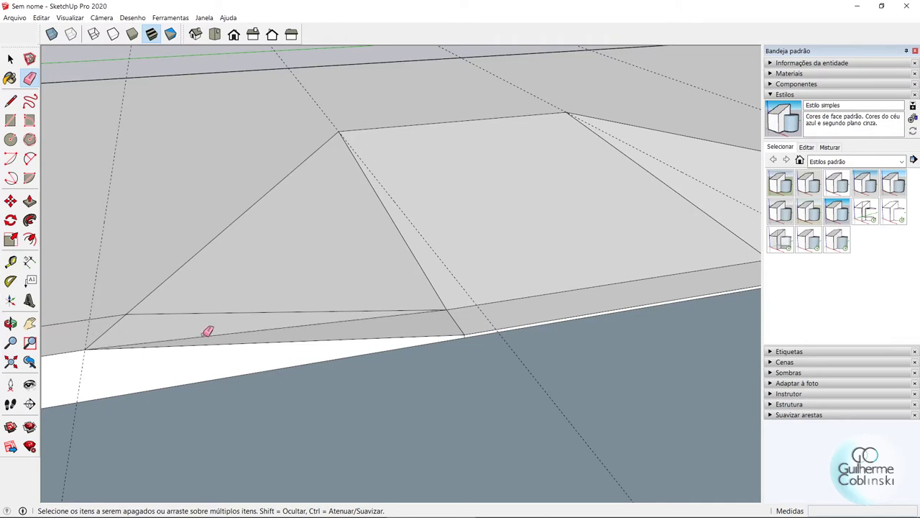
pyautogui.scroll(-2, 244, 331)
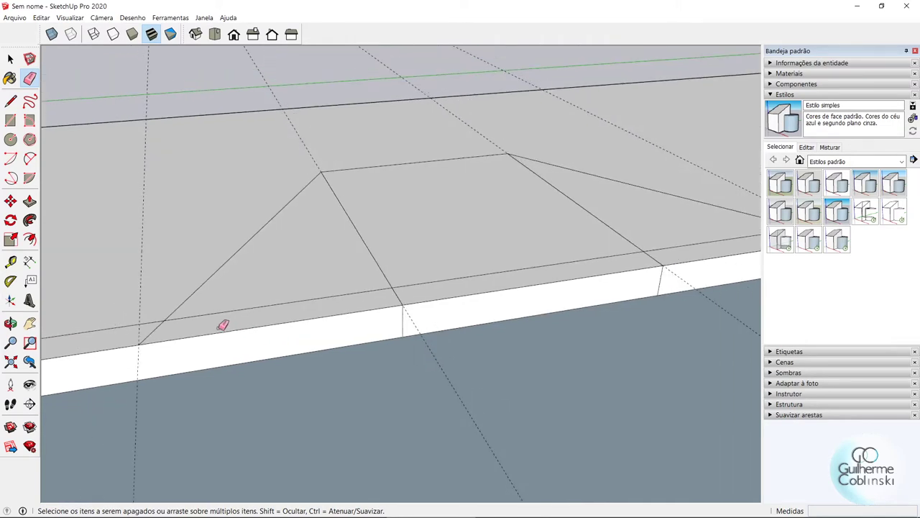
pyautogui.scroll(-2, 215, 327)
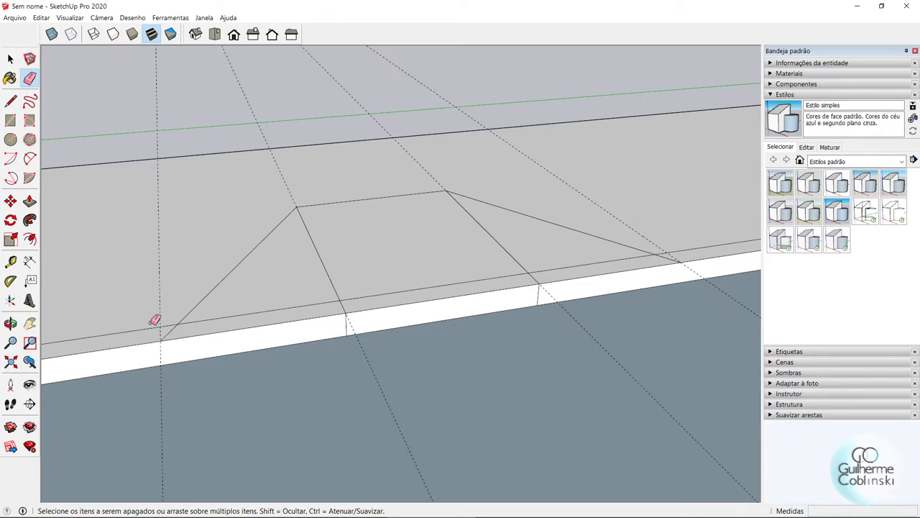
pyautogui.scroll(1, 154, 322)
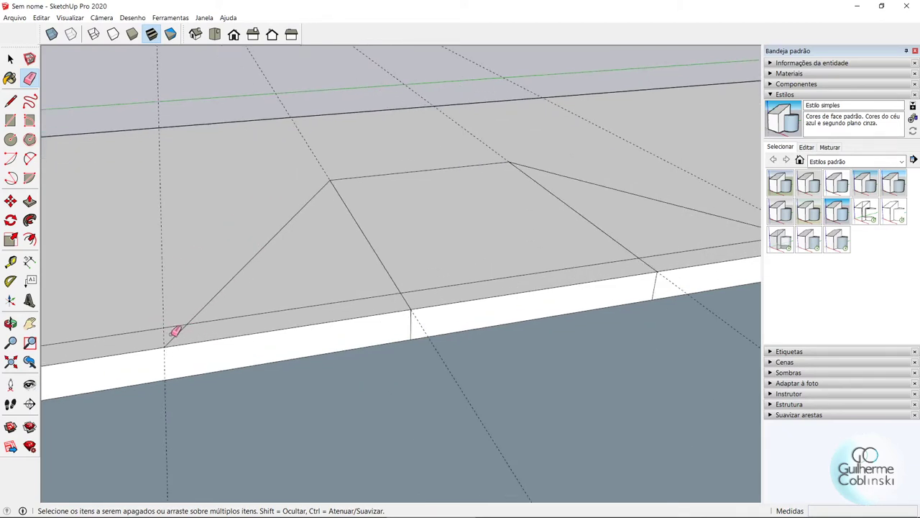
pyautogui.click(199, 314)
pyautogui.scroll(-1, 179, 323)
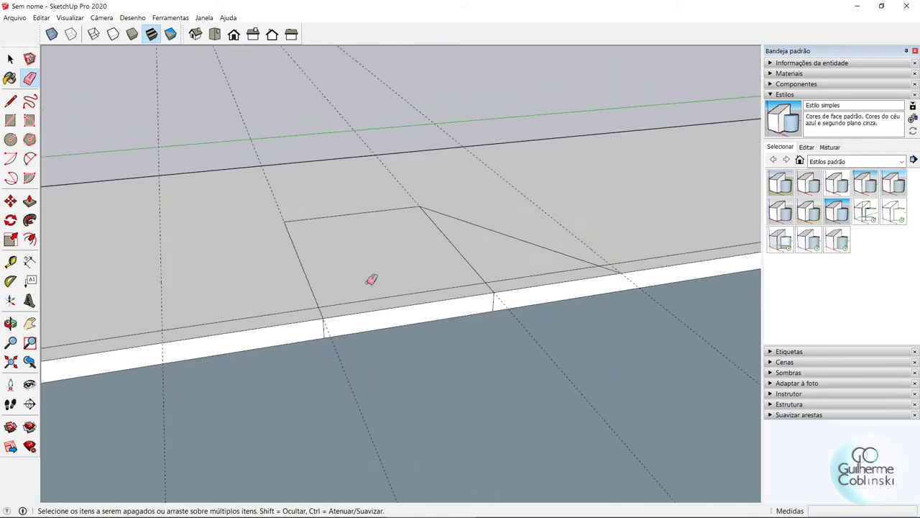
pyautogui.click(523, 248)
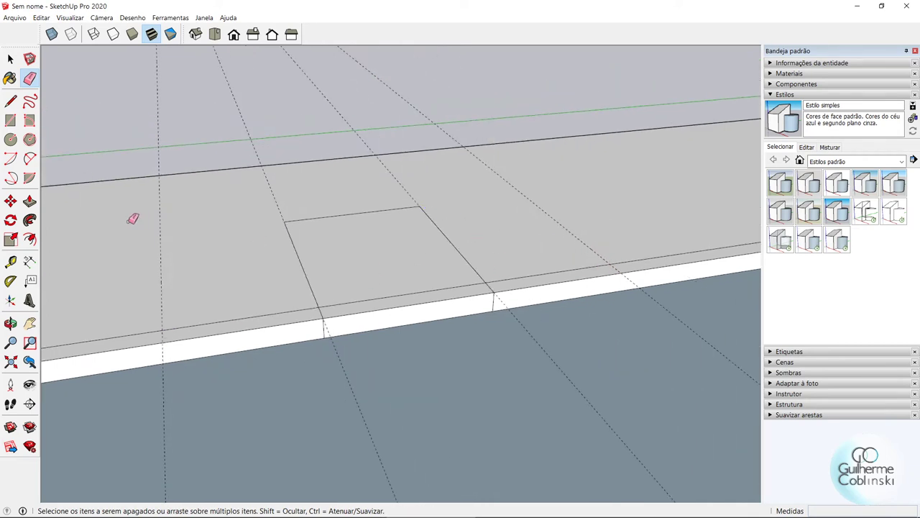
# - Draw a 0,15 m vertical curb edge and a diagonal to the rectangle's left corner
pyautogui.click(10, 101)
pyautogui.scroll(1, 166, 301)
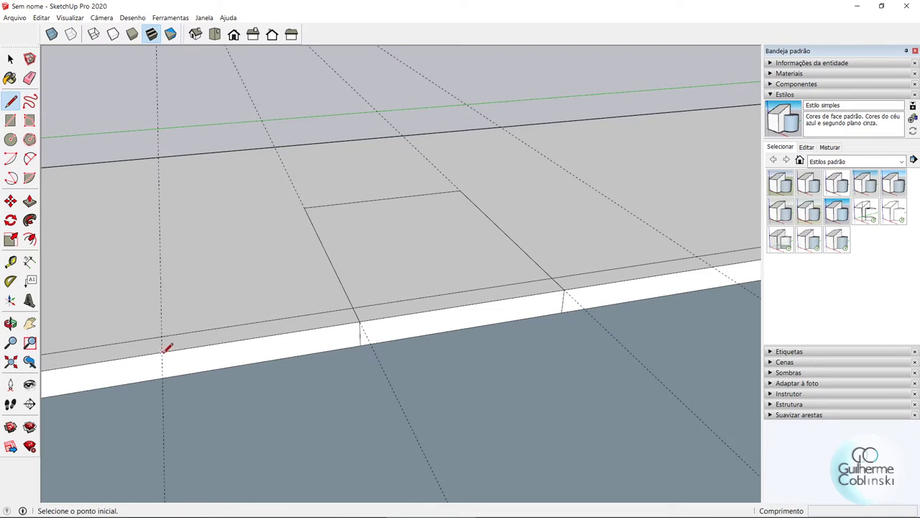
pyautogui.click(163, 351)
pyautogui.click(162, 336)
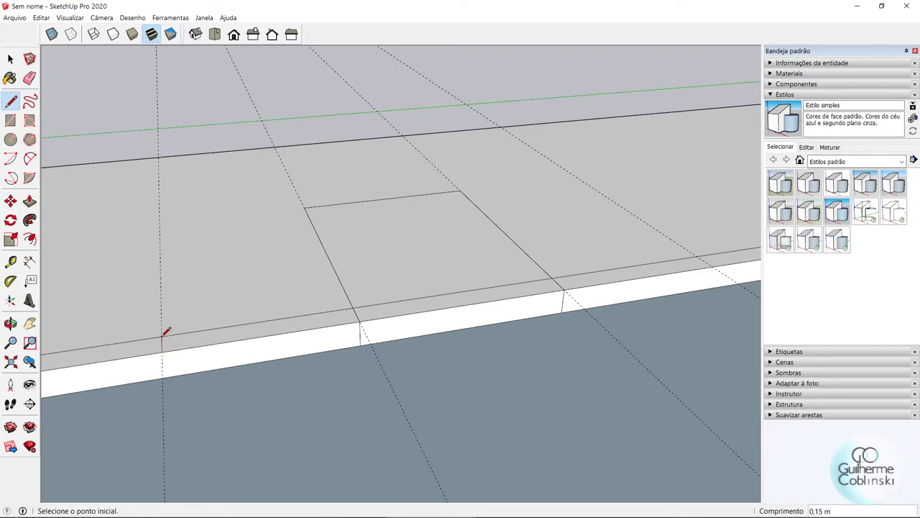
pyautogui.click(163, 336)
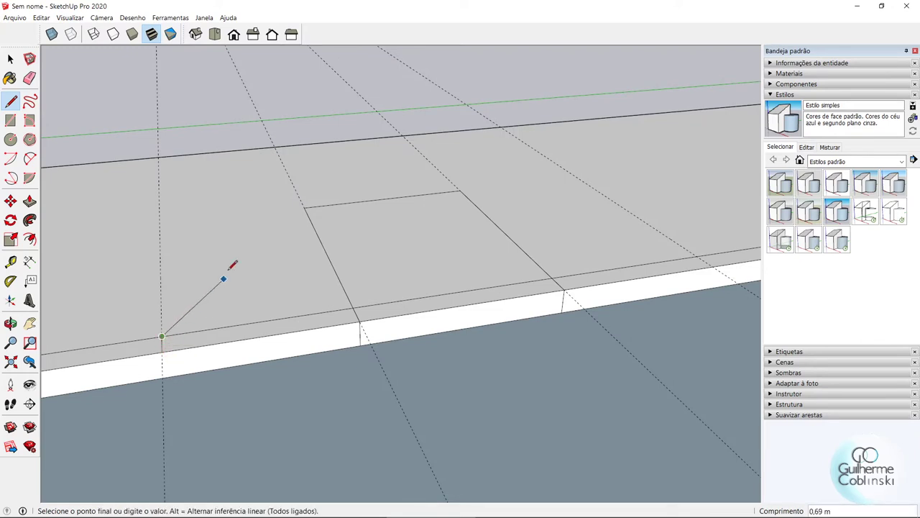
pyautogui.click(304, 208)
# - Draw the right diagonal to the curb and close the outline with a short curb edge
pyautogui.click(460, 191)
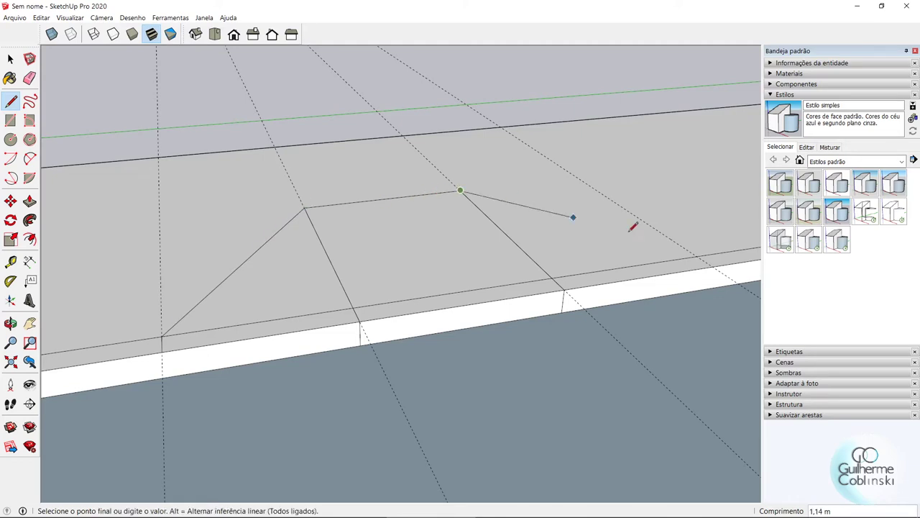
pyautogui.click(699, 256)
pyautogui.click(712, 264)
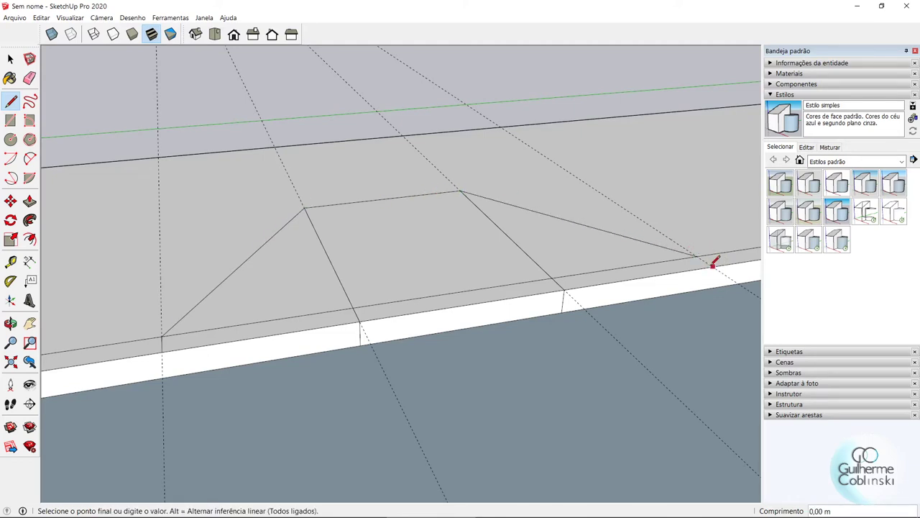
pyautogui.click(697, 256)
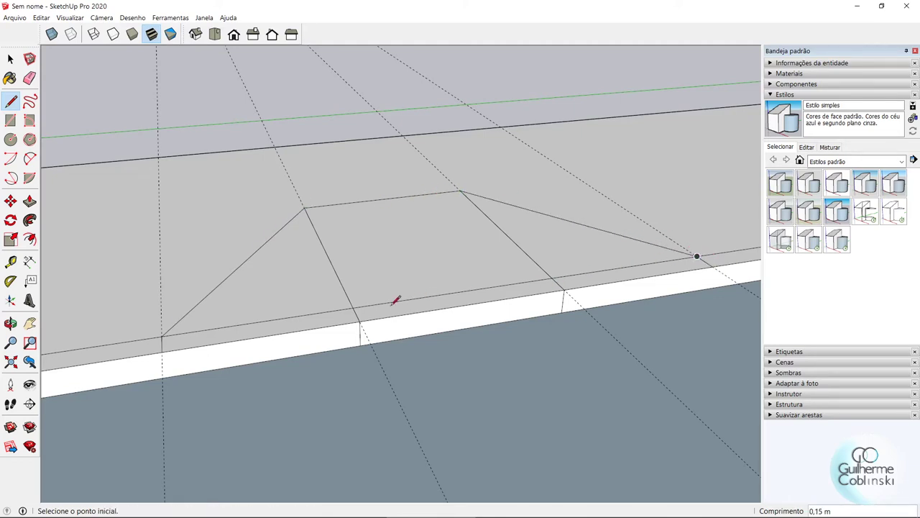
pyautogui.press('space')
pyautogui.moveTo(187, 221)
pyautogui.mouseDown(button='middle')
pyautogui.moveTo(297, 273)
pyautogui.moveTo(380, 267)
pyautogui.moveTo(368, 273)
pyautogui.mouseUp(button='middle')
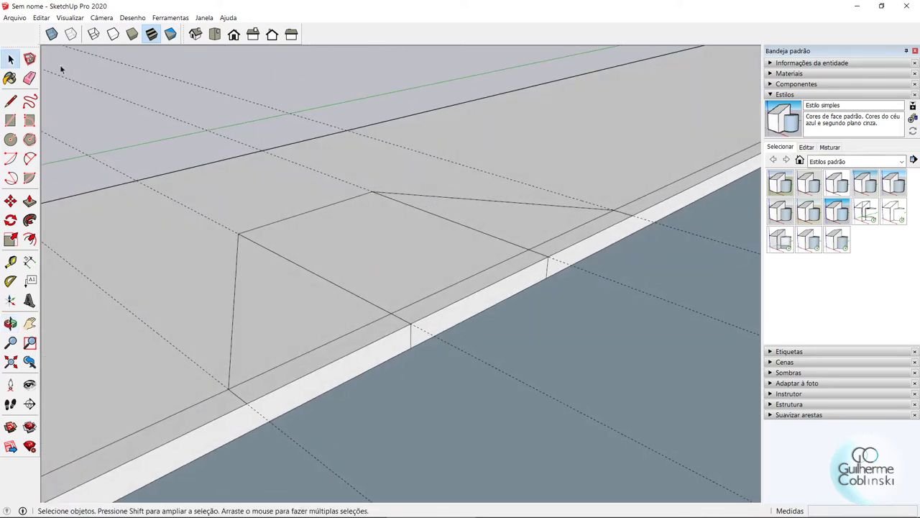
# - Delete every guide line with Editar > Excluir guias
pyautogui.click(41, 18)
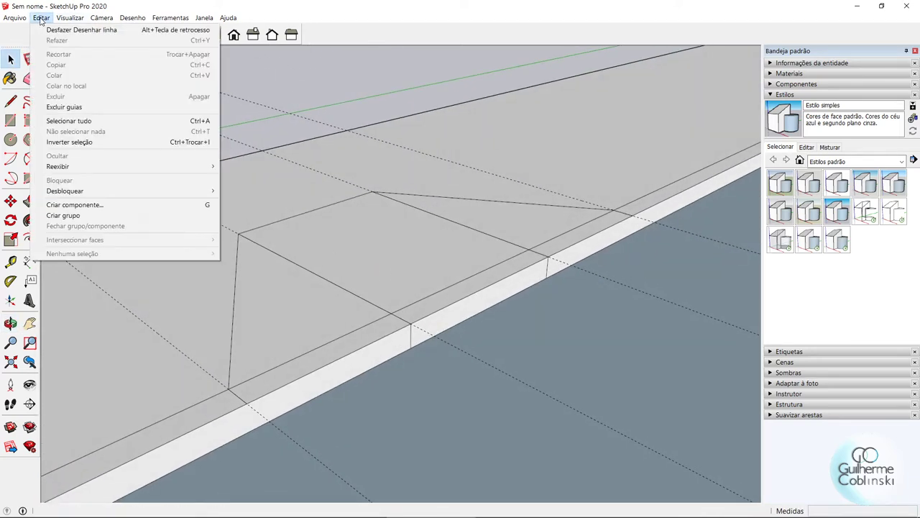
pyautogui.click(71, 110)
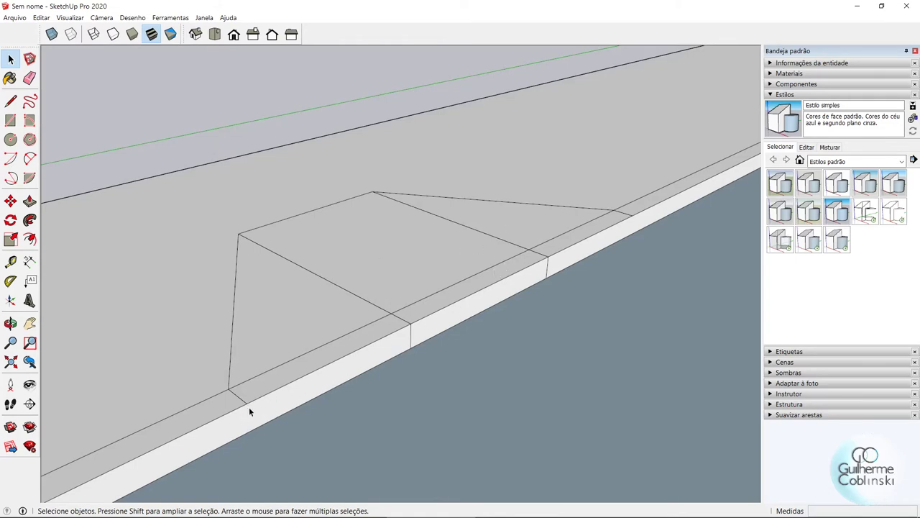
# - Move the narrow curb strip between the ramp sides 0,14 m down the blue axis
pyautogui.click(444, 307)
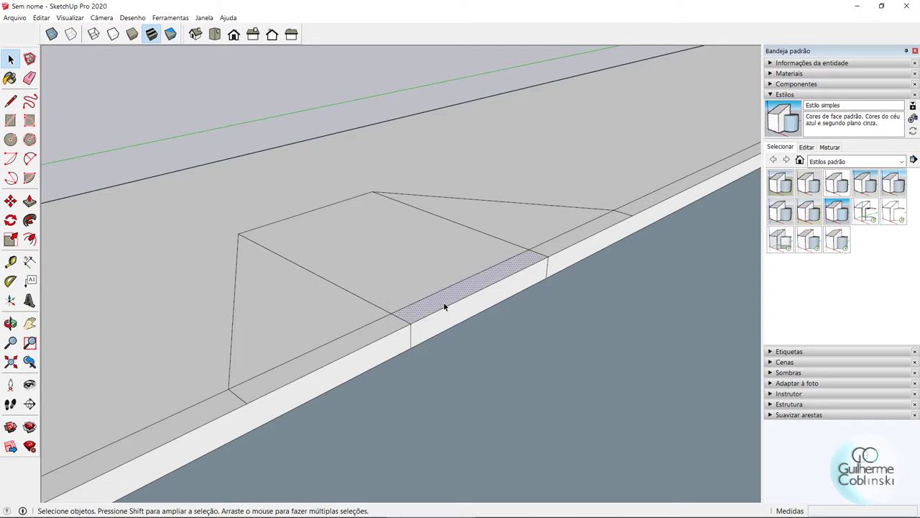
pyautogui.click(12, 204)
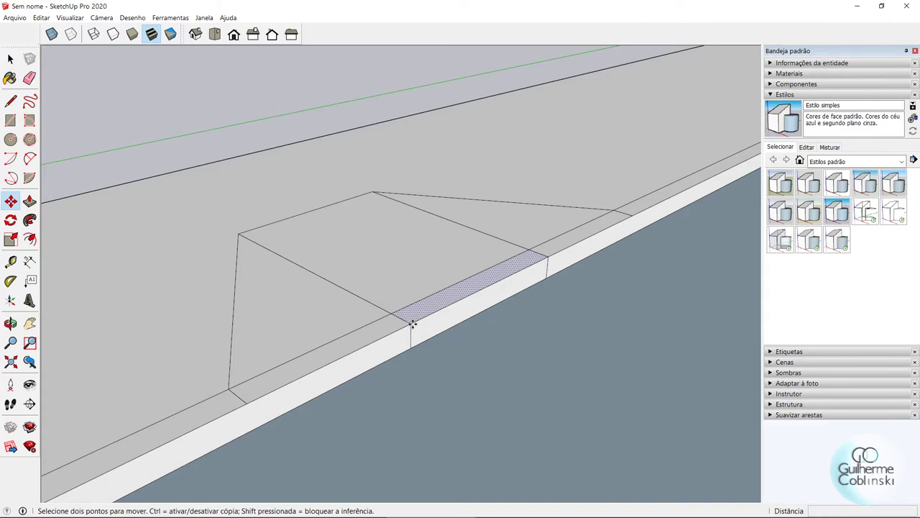
pyautogui.click(413, 324)
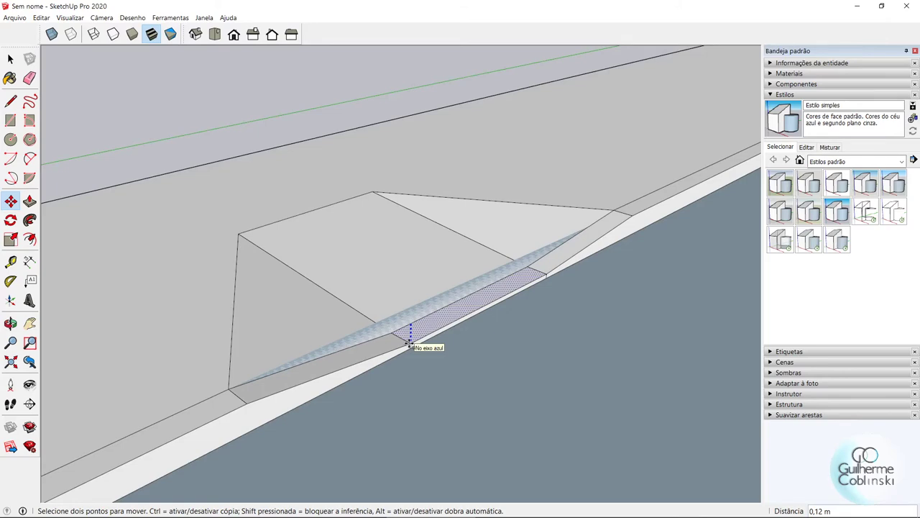
pyautogui.click(409, 345)
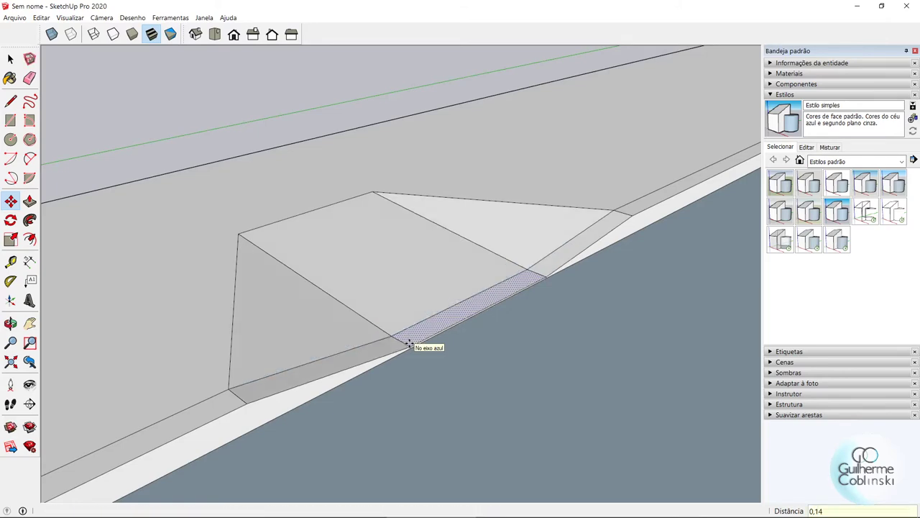
pyautogui.moveTo(417, 343)
pyautogui.mouseDown(button='middle')
pyautogui.moveTo(597, 237)
pyautogui.moveTo(438, 236)
pyautogui.moveTo(203, 309)
pyautogui.moveTo(268, 361)
pyautogui.moveTo(368, 368)
pyautogui.mouseUp(button='middle')
pyautogui.scroll(-3, 451, 339)
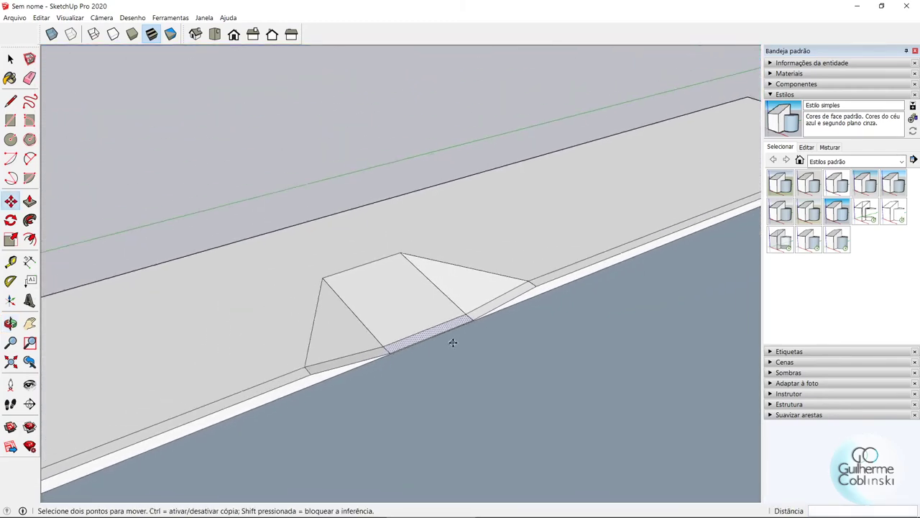
pyautogui.scroll(-3, 451, 330)
pyautogui.scroll(-1, 452, 331)
pyautogui.click(10, 59)
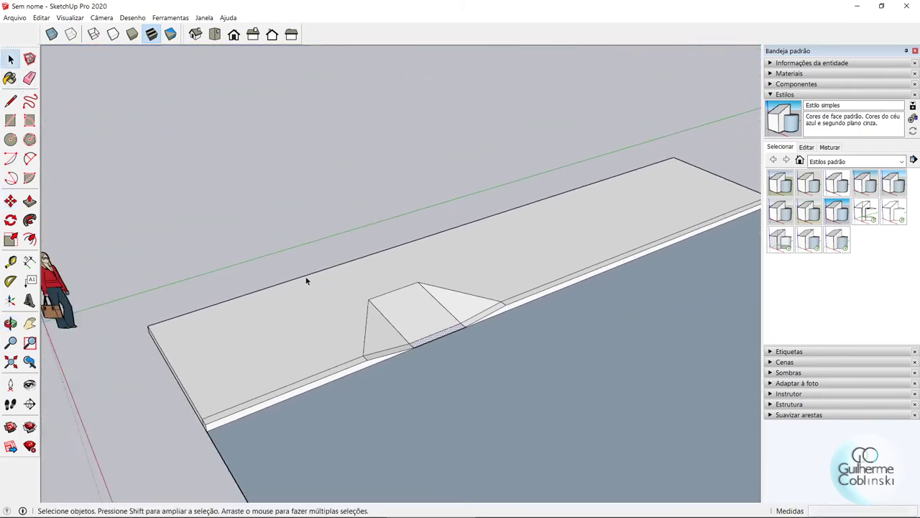
pyautogui.scroll(1, 413, 398)
pyautogui.scroll(1, 334, 381)
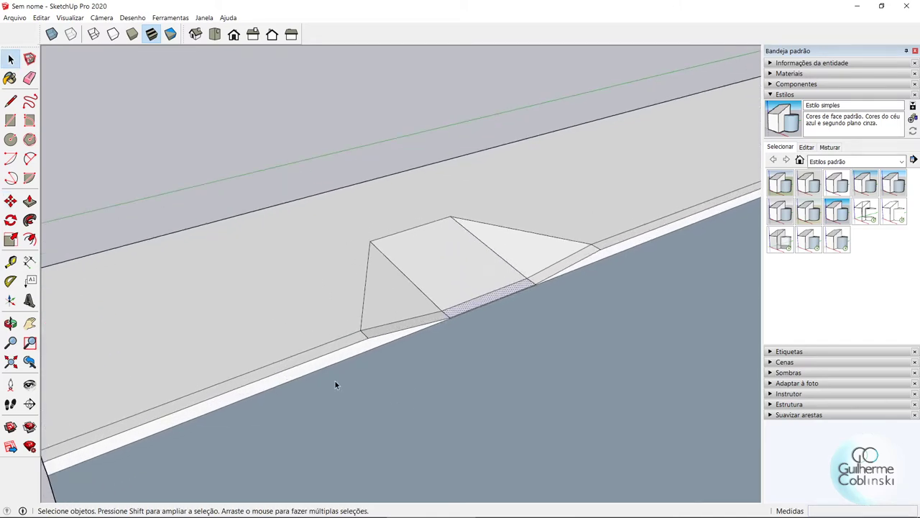
pyautogui.moveTo(334, 380)
pyautogui.mouseDown(button='middle')
pyautogui.moveTo(456, 318)
pyautogui.moveTo(585, 287)
pyautogui.moveTo(423, 366)
pyautogui.mouseUp(button='middle')
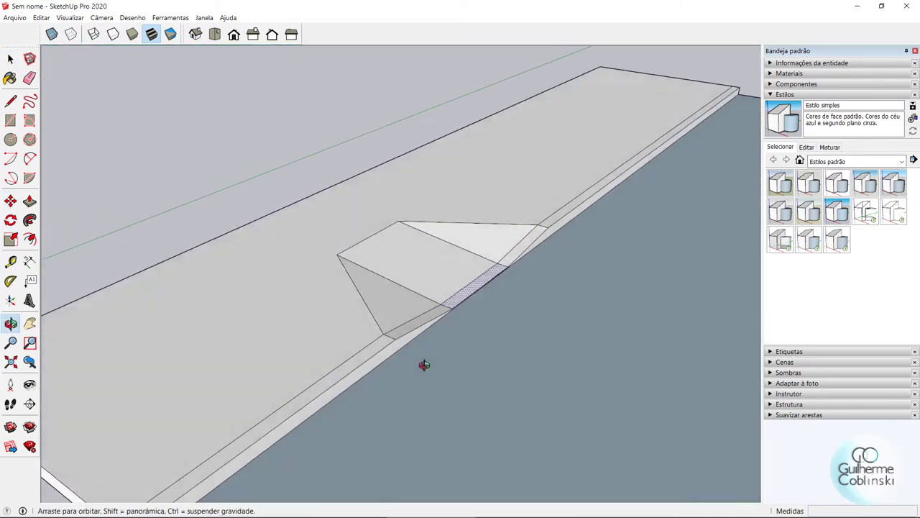
pyautogui.scroll(2, 304, 386)
pyautogui.scroll(2, 370, 343)
pyautogui.scroll(1, 387, 320)
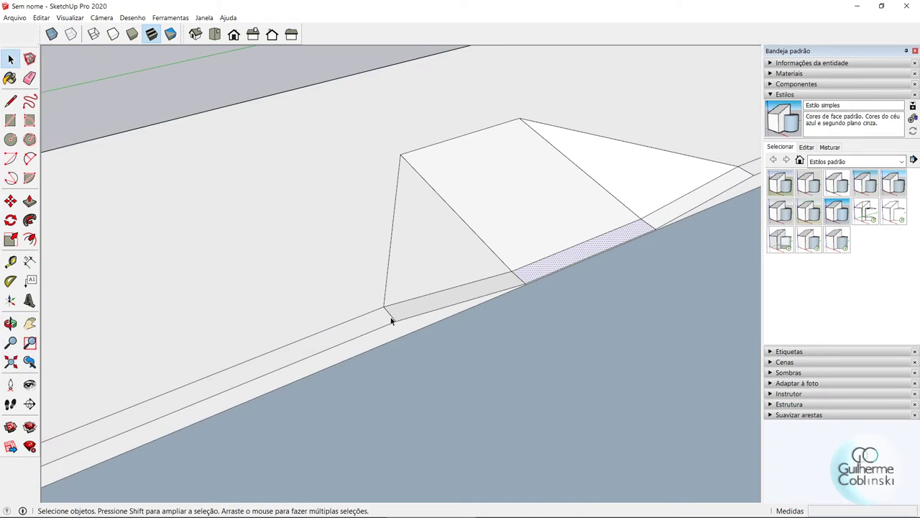
pyautogui.scroll(-1, 392, 320)
pyautogui.scroll(-1, 323, 355)
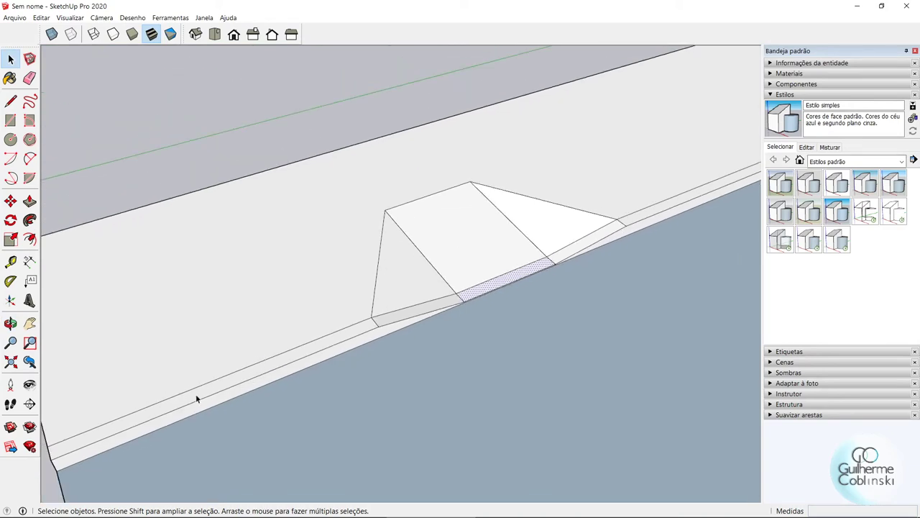
pyautogui.scroll(-1, 161, 419)
pyautogui.scroll(-1, 163, 420)
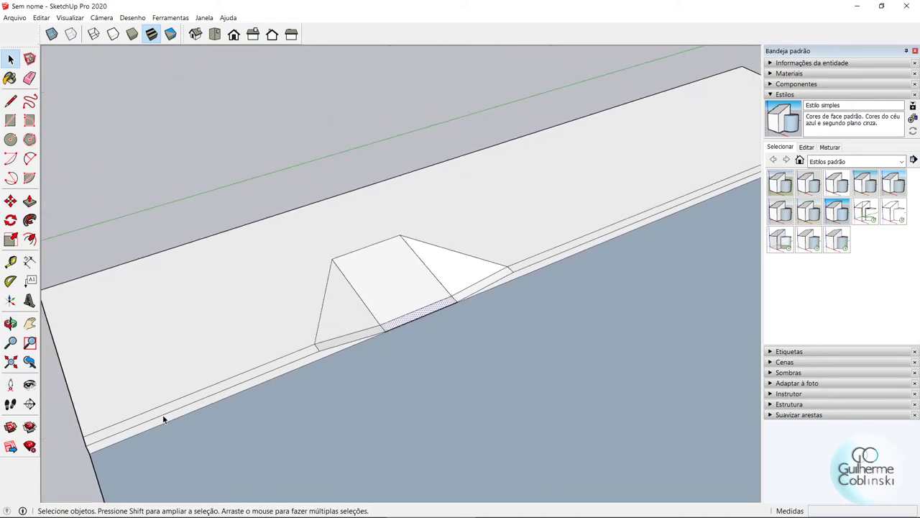
pyautogui.scroll(-1, 164, 420)
pyautogui.scroll(-1, 163, 419)
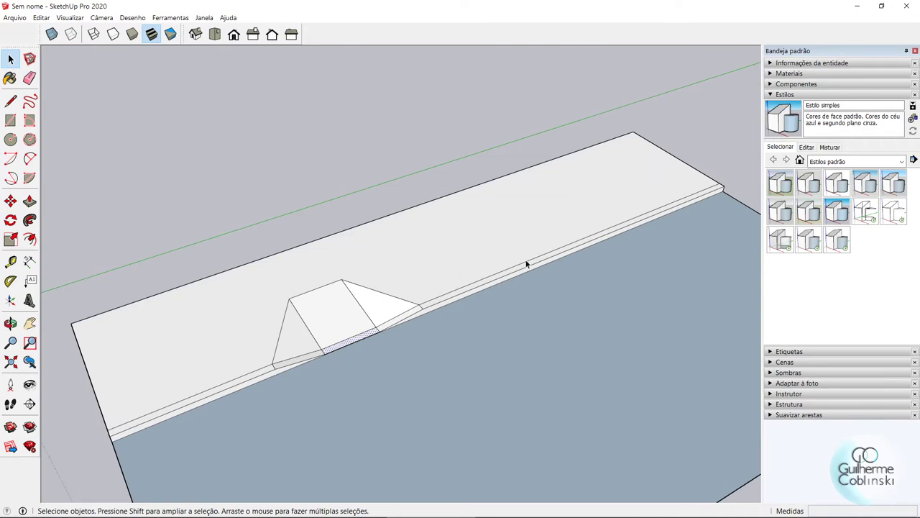
pyautogui.moveTo(526, 265)
pyautogui.mouseDown(button='middle')
pyautogui.moveTo(341, 295)
pyautogui.moveTo(477, 305)
pyautogui.mouseUp(button='middle')
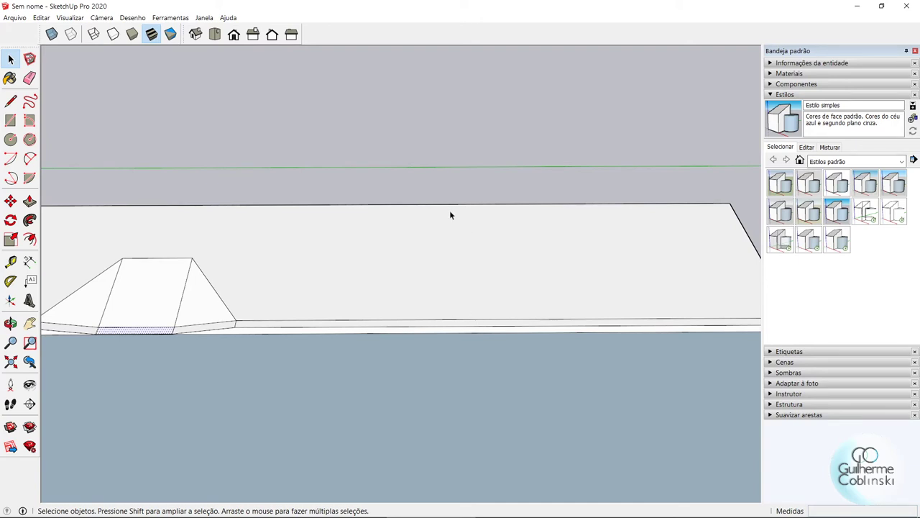
# - Place guides 2,82 m from the slab end and 4 m further, plus offset guides
pyautogui.click(10, 262)
pyautogui.scroll(-1, 82, 266)
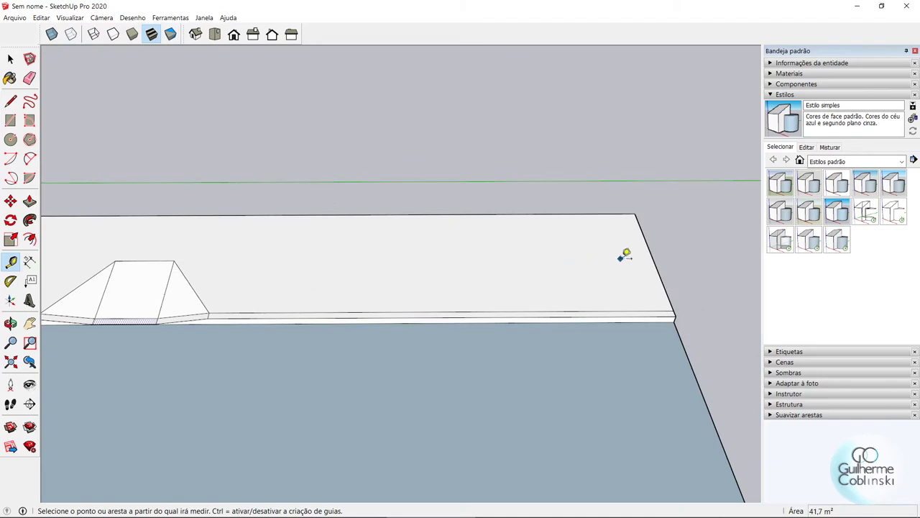
pyautogui.click(653, 258)
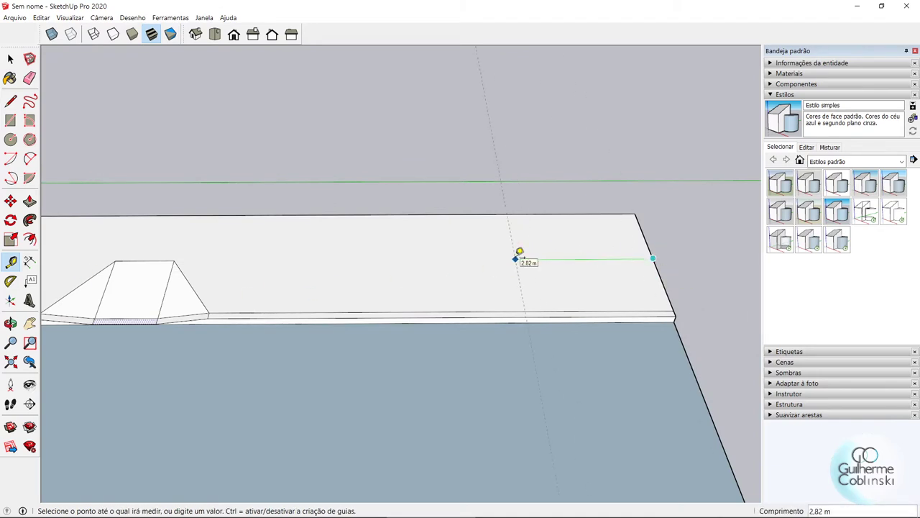
pyautogui.click(516, 258)
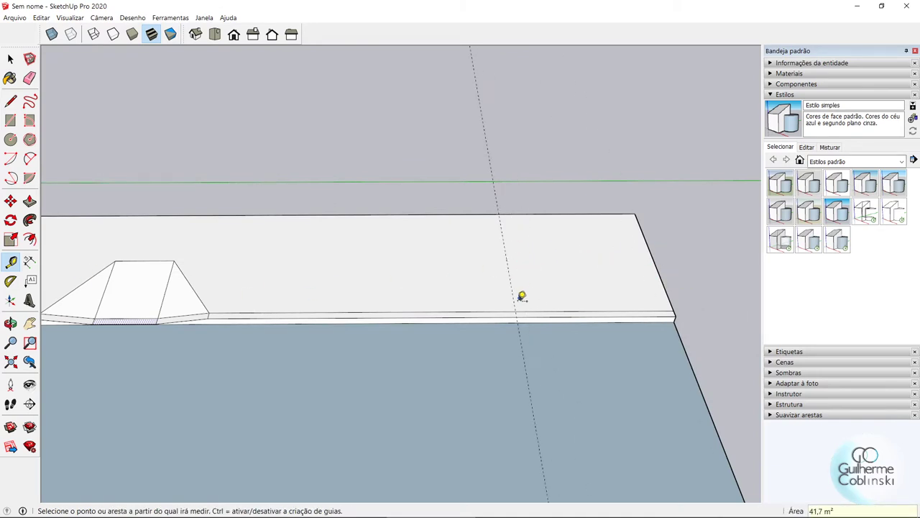
pyautogui.click(509, 273)
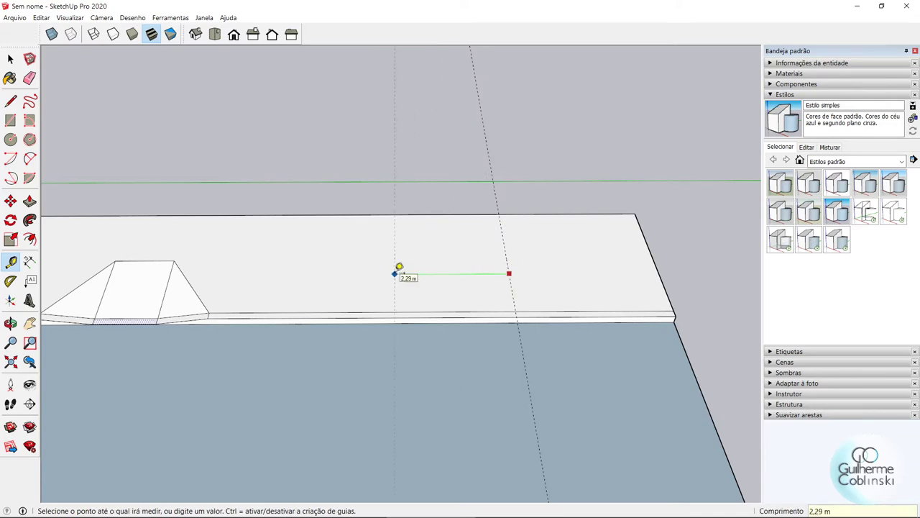
pyautogui.press('Return')
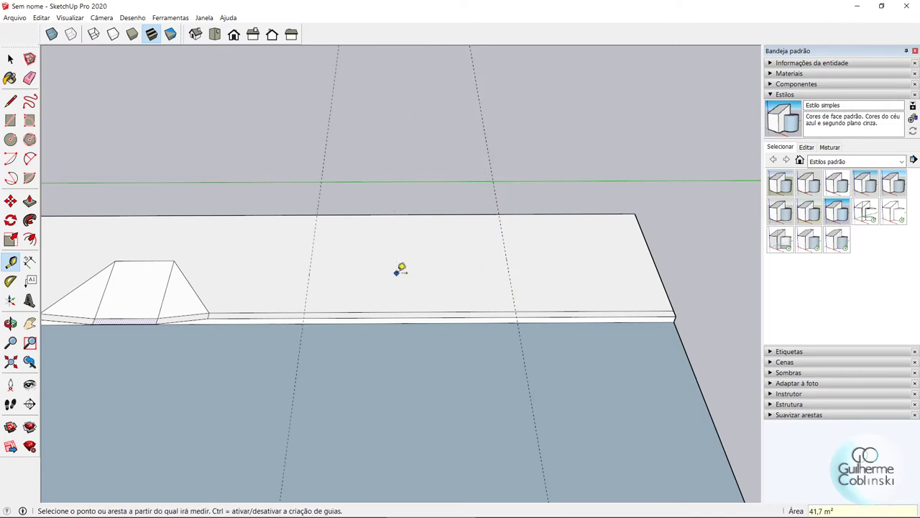
pyautogui.scroll(2, 310, 273)
pyautogui.click(305, 276)
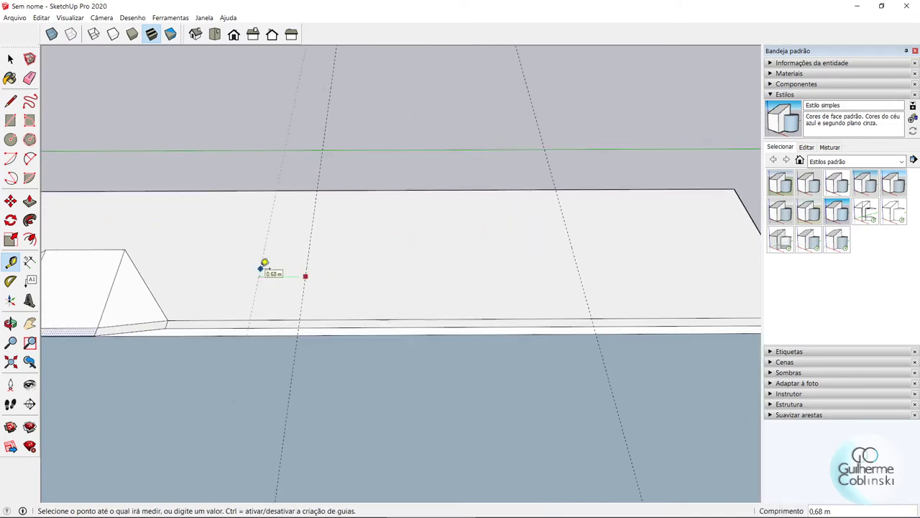
pyautogui.press('Escape')
pyautogui.scroll(-2, 508, 278)
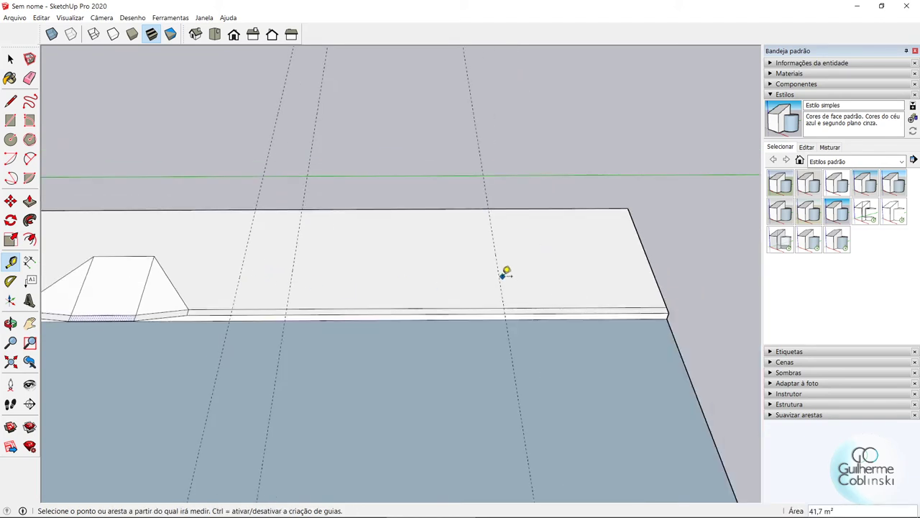
pyautogui.click(501, 276)
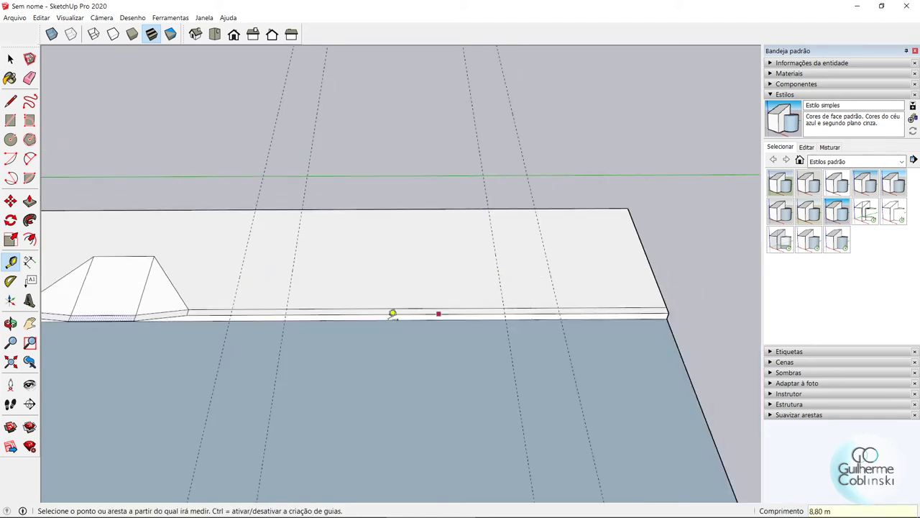
pyautogui.moveTo(393, 314); pyautogui.dragTo(265, 235, button='middle')
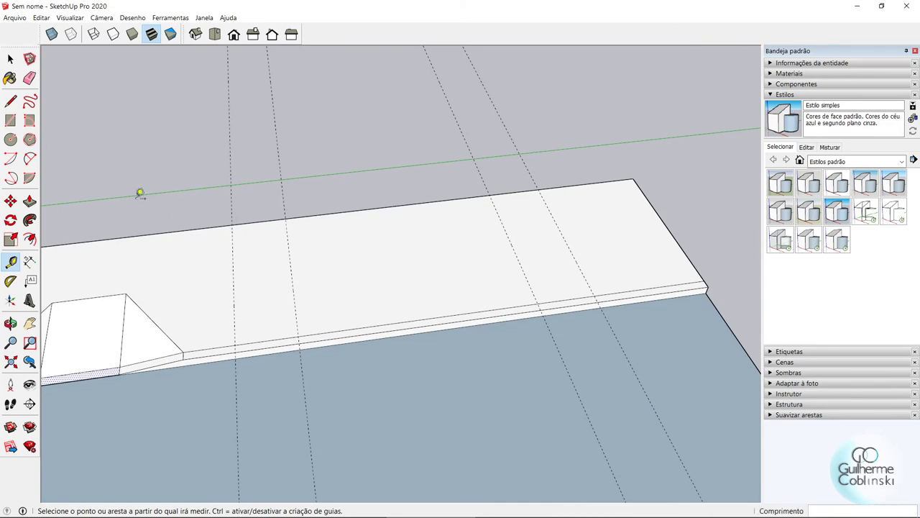
# - Draw angled edges from the sidewalk's back edge down to the curb at the guides
pyautogui.click(10, 100)
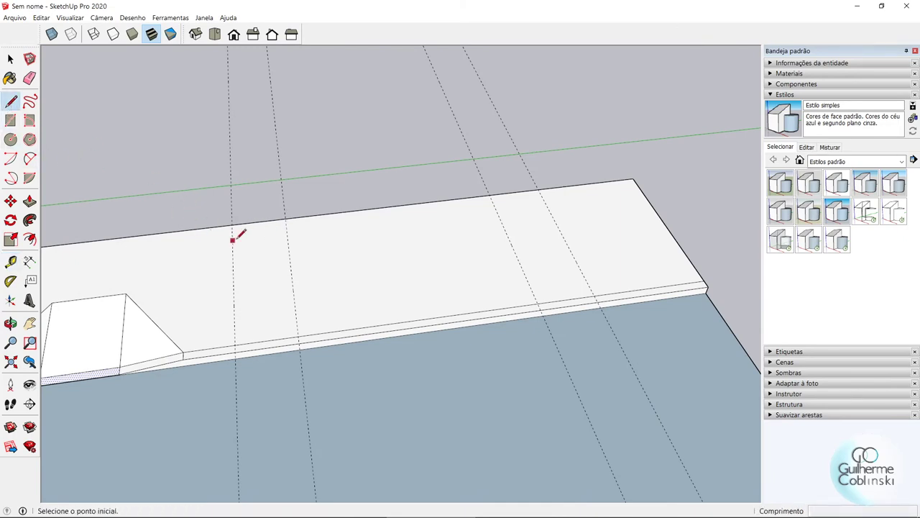
pyautogui.click(286, 214)
pyautogui.scroll(1, 266, 301)
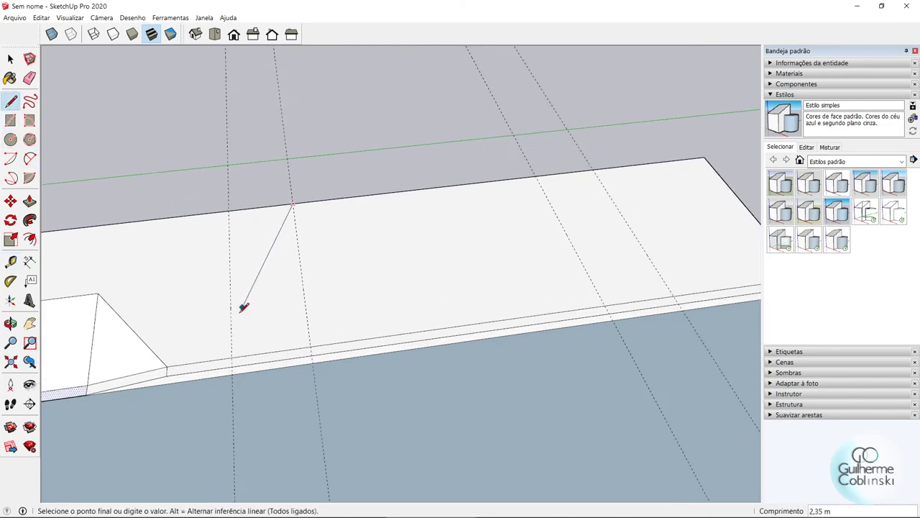
pyautogui.click(232, 355)
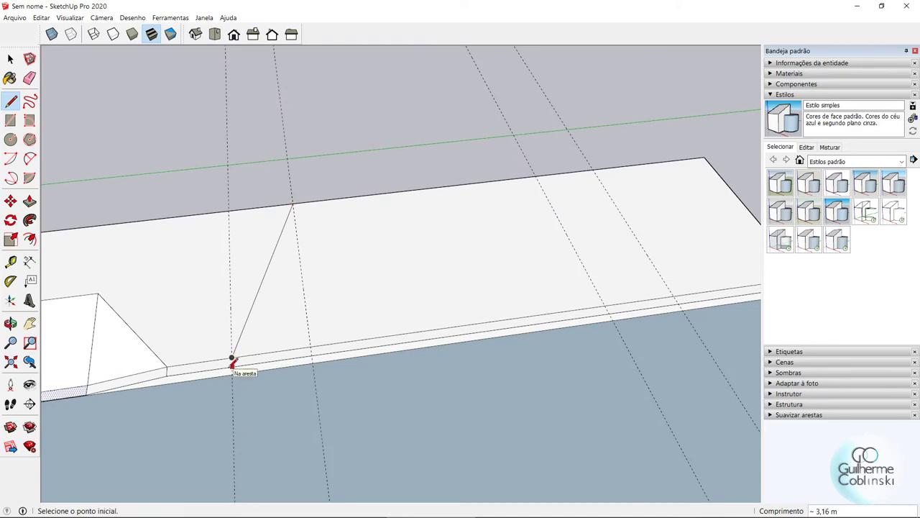
pyautogui.click(232, 359)
pyautogui.press('Escape')
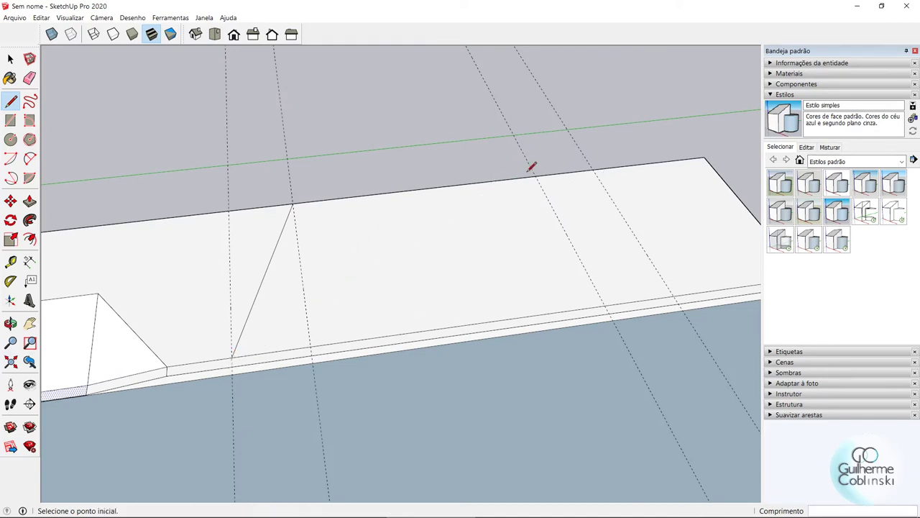
pyautogui.click(534, 176)
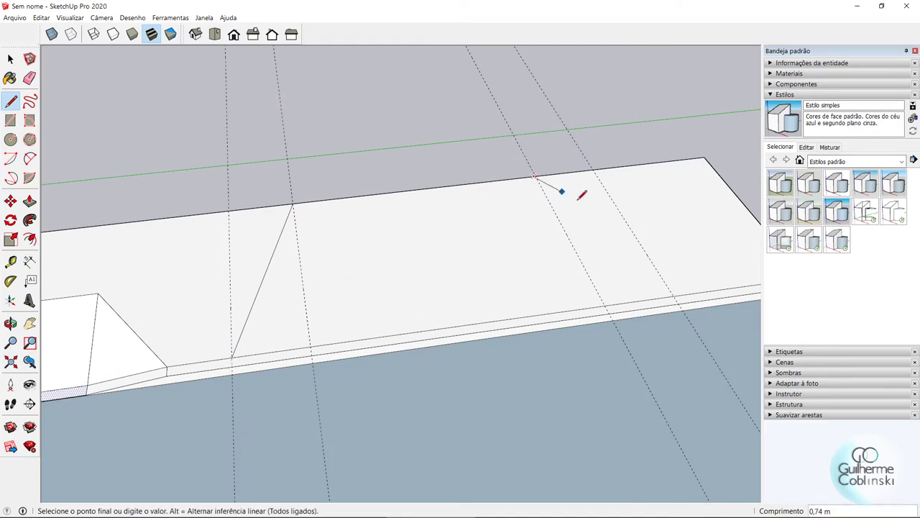
pyautogui.click(673, 295)
pyautogui.click(676, 296)
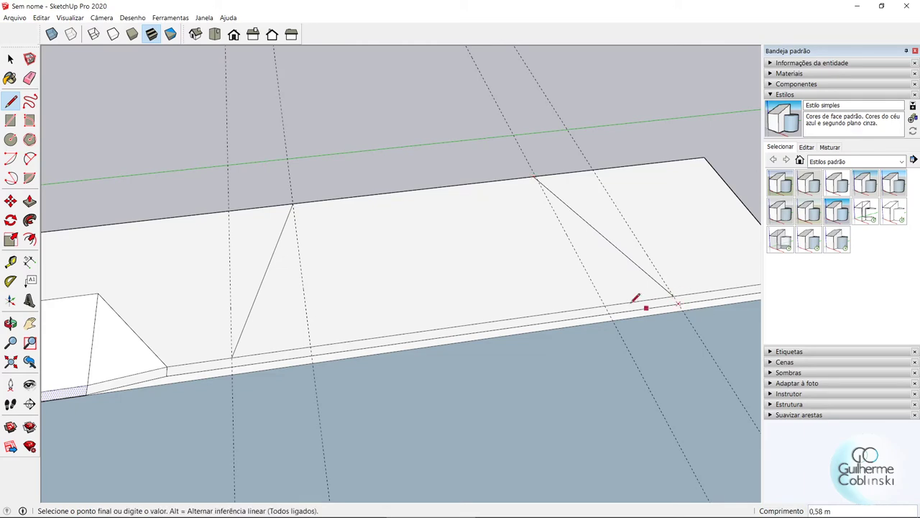
pyautogui.moveTo(460, 257); pyautogui.dragTo(561, 223, button='middle')
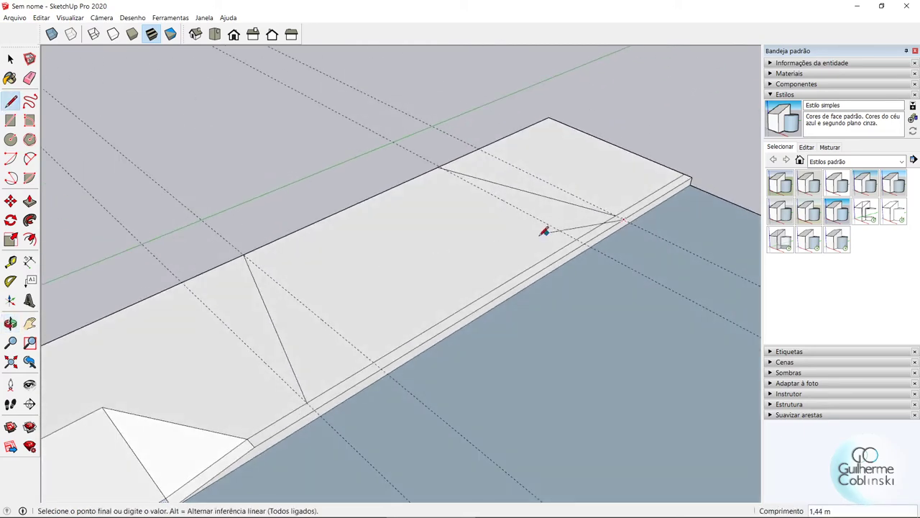
pyautogui.press('space')
pyautogui.scroll(-1, 484, 170)
pyautogui.moveTo(485, 170)
pyautogui.mouseDown(button='middle')
pyautogui.moveTo(436, 258)
pyautogui.moveTo(332, 256)
pyautogui.mouseUp(button='middle')
# - Add a short 0,15 m edge at the curb edge
pyautogui.press('l')
pyautogui.scroll(2, 363, 302)
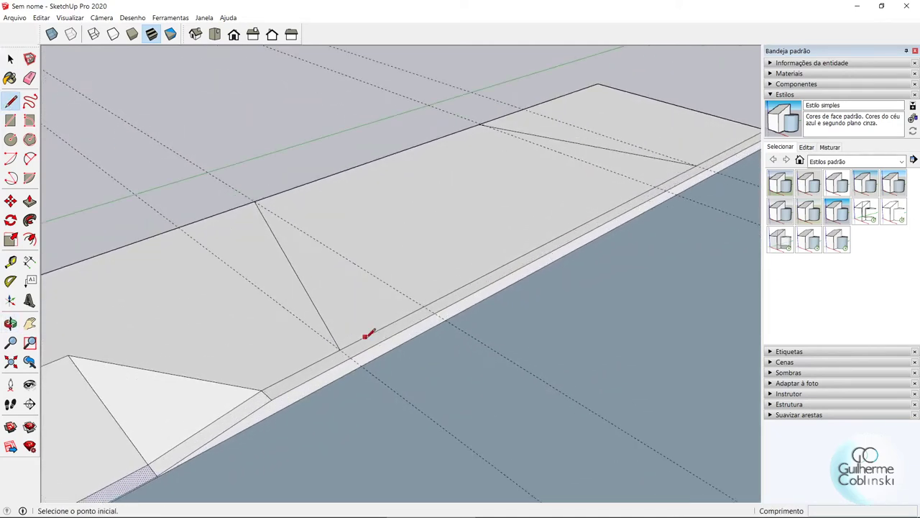
pyautogui.scroll(1, 328, 345)
pyautogui.click(333, 351)
pyautogui.click(338, 361)
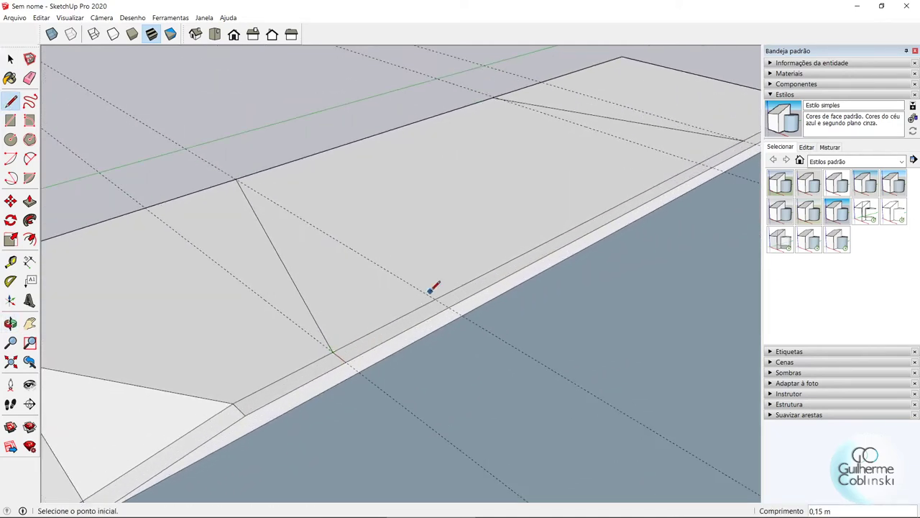
pyautogui.click(434, 294)
pyautogui.click(453, 308)
pyautogui.moveTo(448, 305)
pyautogui.mouseDown(button='middle')
pyautogui.moveTo(373, 358)
pyautogui.moveTo(321, 344)
pyautogui.mouseUp(button='middle')
pyautogui.scroll(-1, 298, 253)
pyautogui.scroll(-1, 323, 237)
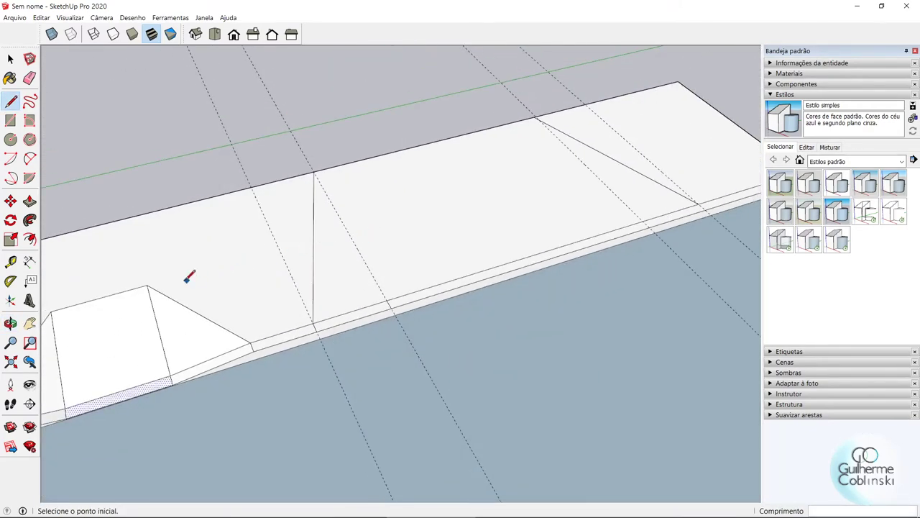
# - Draw a long edge from the first ramp's back corner parallel to the curb
pyautogui.click(148, 285)
pyautogui.scroll(-1, 149, 282)
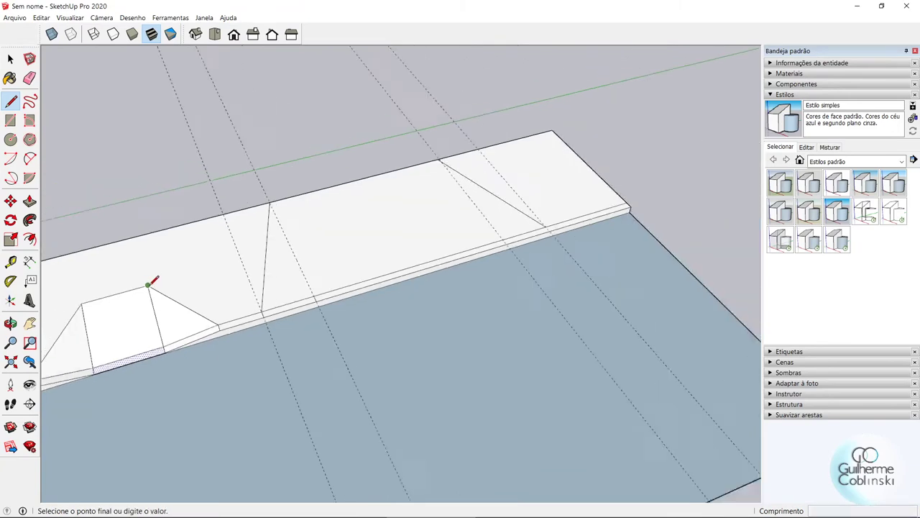
pyautogui.scroll(-1, 148, 282)
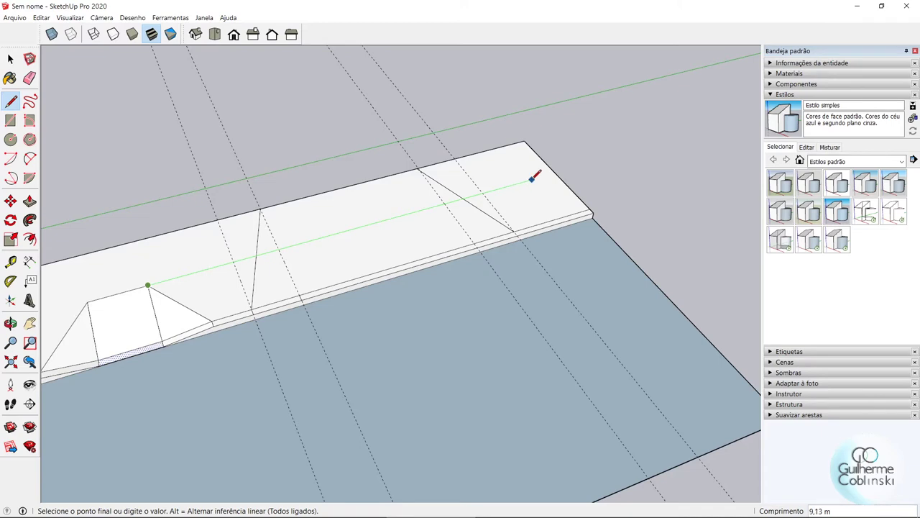
pyautogui.click(561, 168)
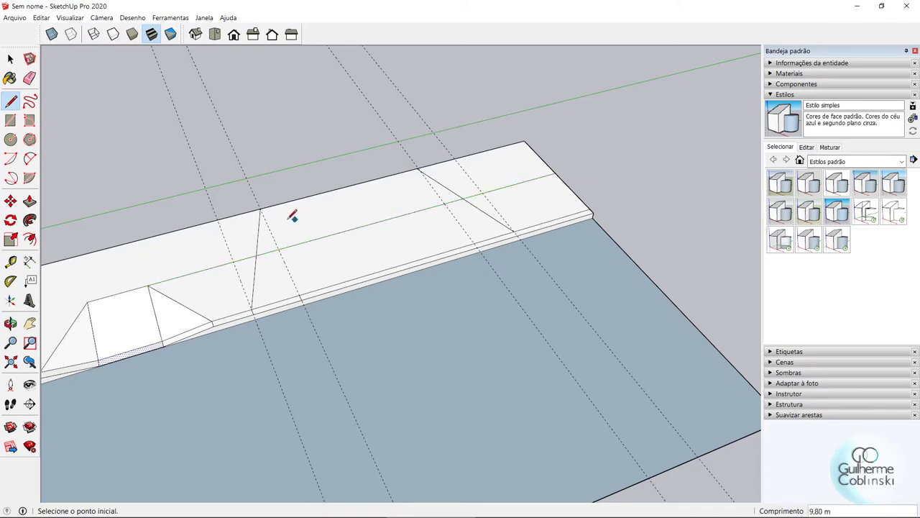
pyautogui.press('e')
pyautogui.scroll(2, 242, 240)
pyautogui.scroll(2, 257, 246)
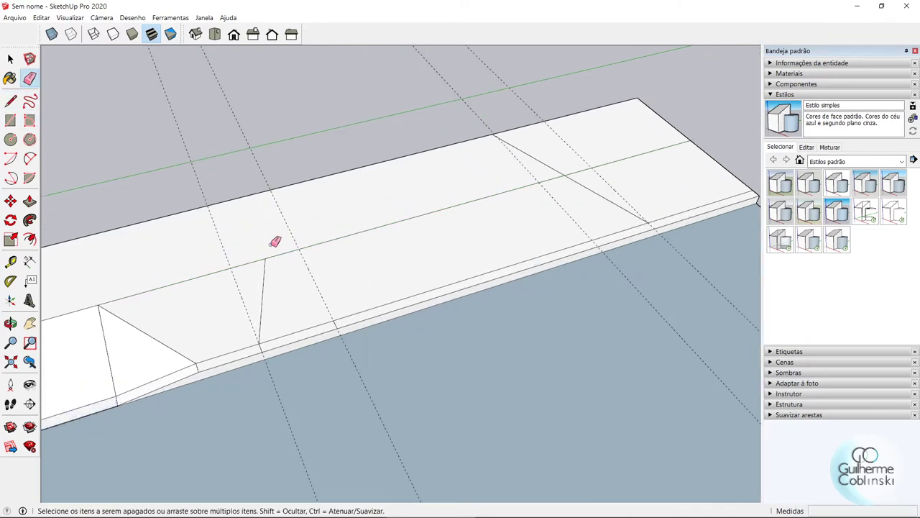
# - Erase the old diagonal edge and the extra length of the long edge
pyautogui.click(542, 167)
pyautogui.click(593, 162)
pyautogui.moveTo(475, 214)
pyautogui.mouseDown(button='middle')
pyautogui.moveTo(489, 263)
pyautogui.moveTo(410, 270)
pyautogui.moveTo(503, 259)
pyautogui.mouseUp(button='middle')
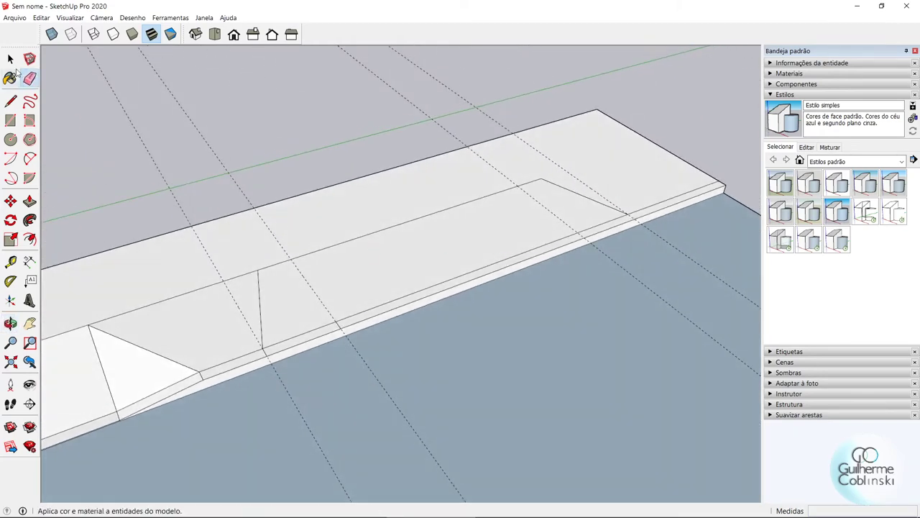
# - Draw a short edge from the curb edge to the edge intersection
pyautogui.press('l')
pyautogui.scroll(3, 649, 222)
pyautogui.scroll(2, 649, 223)
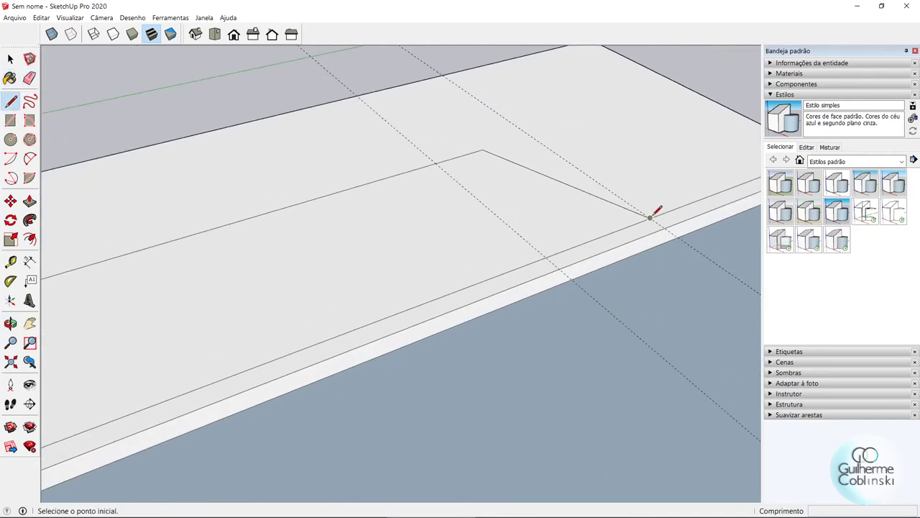
pyautogui.click(650, 217)
pyautogui.press('Escape')
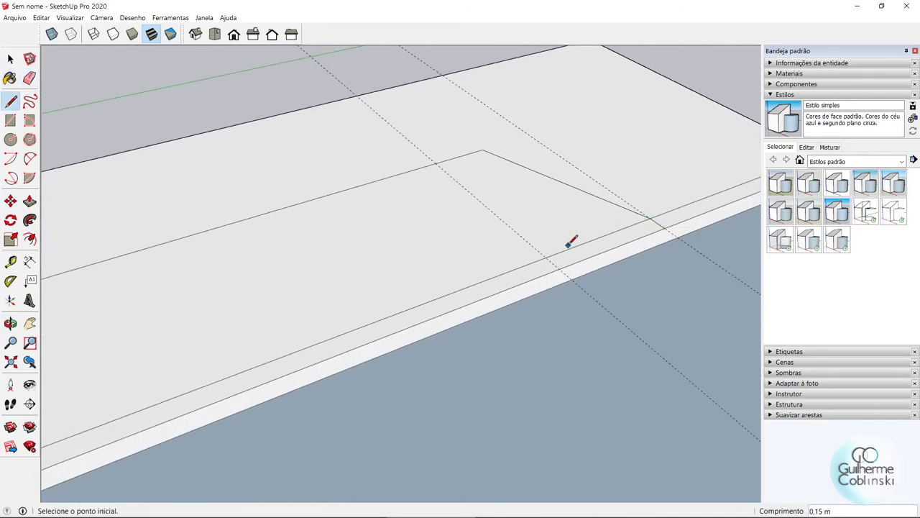
pyautogui.click(547, 257)
pyautogui.click(560, 267)
pyautogui.scroll(-3, 596, 205)
pyautogui.scroll(-2, 596, 206)
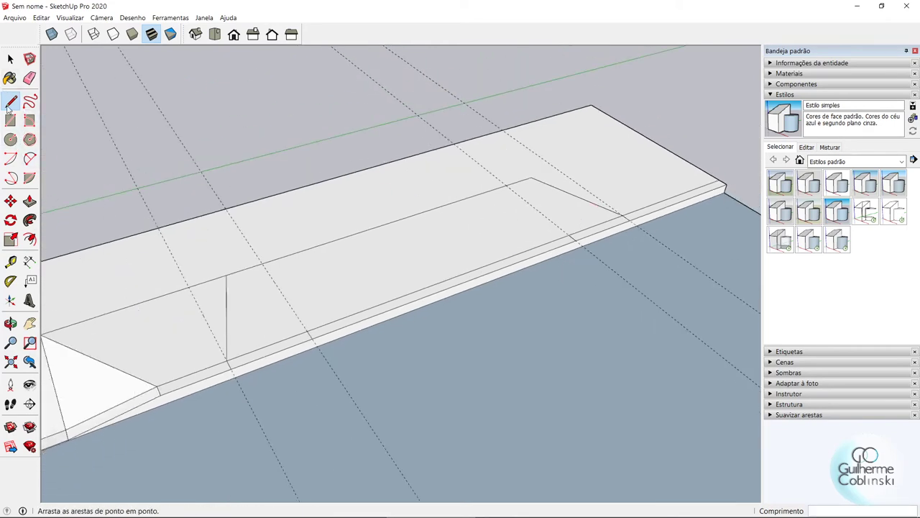
# - Draw two 1,50 m cross edges from the curb to the lengthwise back edge
pyautogui.click(306, 326)
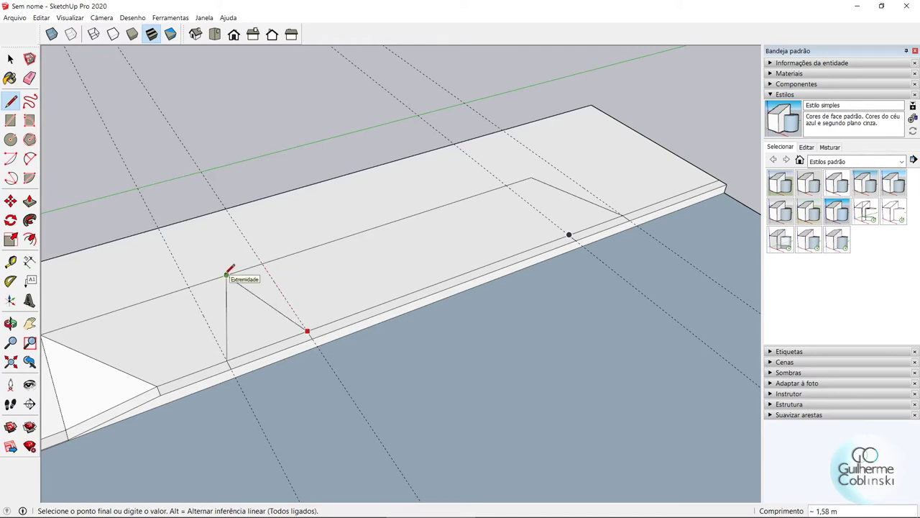
pyautogui.click(263, 264)
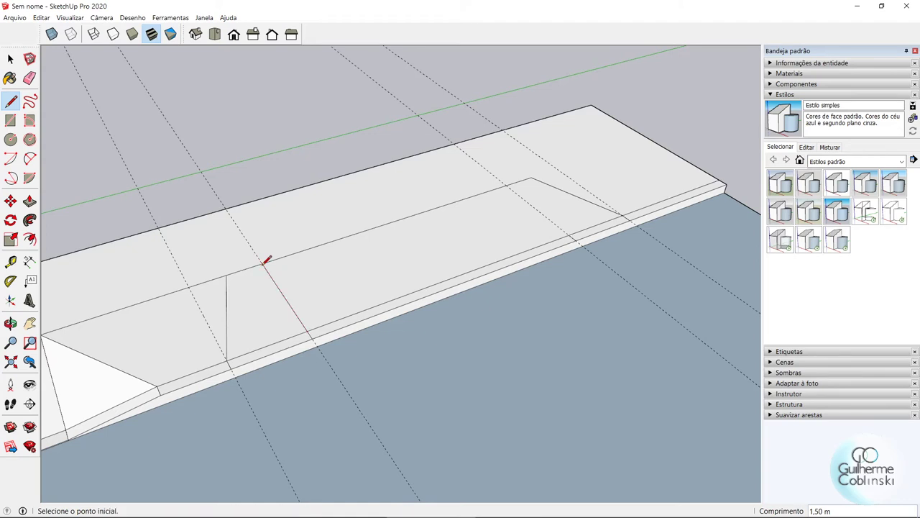
pyautogui.click(569, 234)
pyautogui.click(512, 184)
pyautogui.click(10, 58)
pyautogui.moveTo(338, 242)
pyautogui.mouseDown(button='middle')
pyautogui.moveTo(396, 246)
pyautogui.moveTo(417, 287)
pyautogui.mouseUp(button='middle')
pyautogui.click(429, 294)
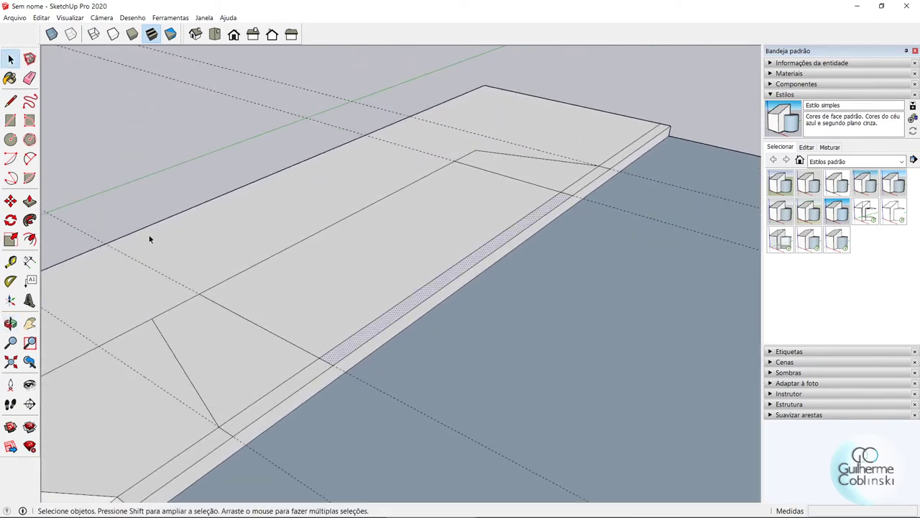
pyautogui.click(10, 201)
pyautogui.scroll(2, 284, 306)
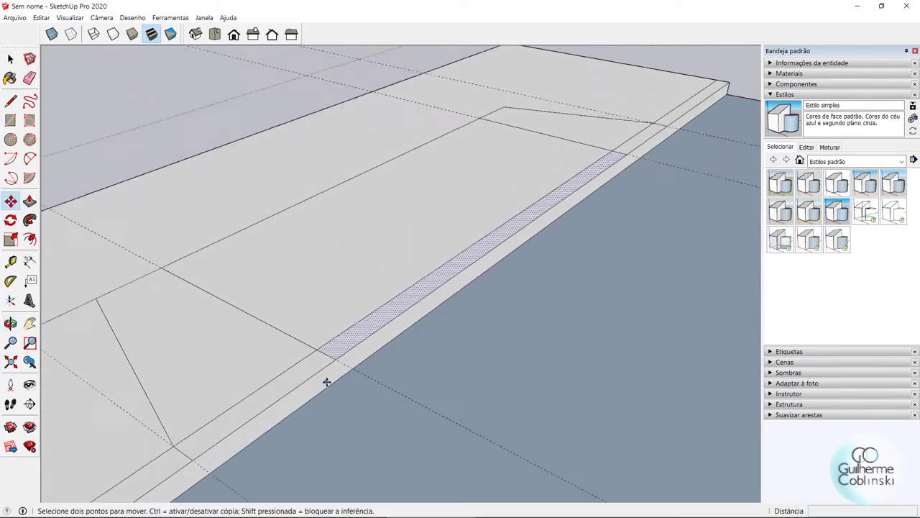
pyautogui.scroll(2, 324, 380)
pyautogui.click(338, 354)
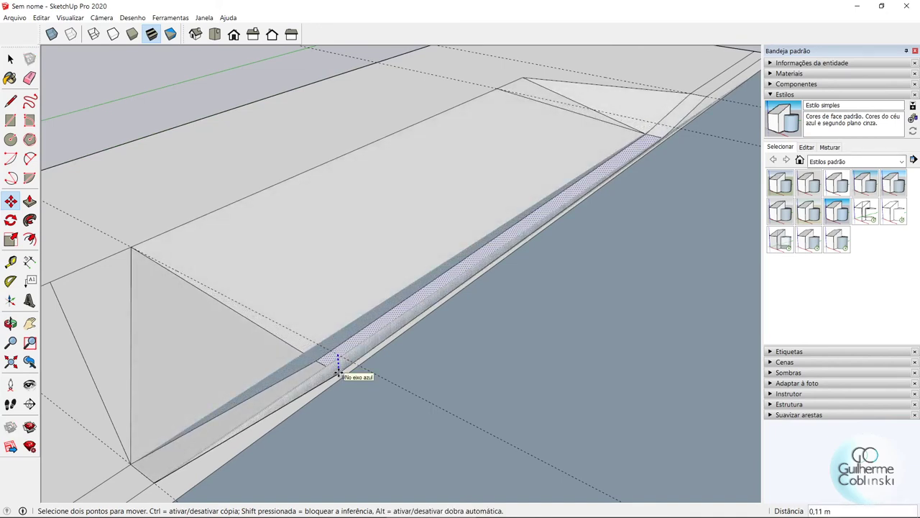
pyautogui.click(338, 373)
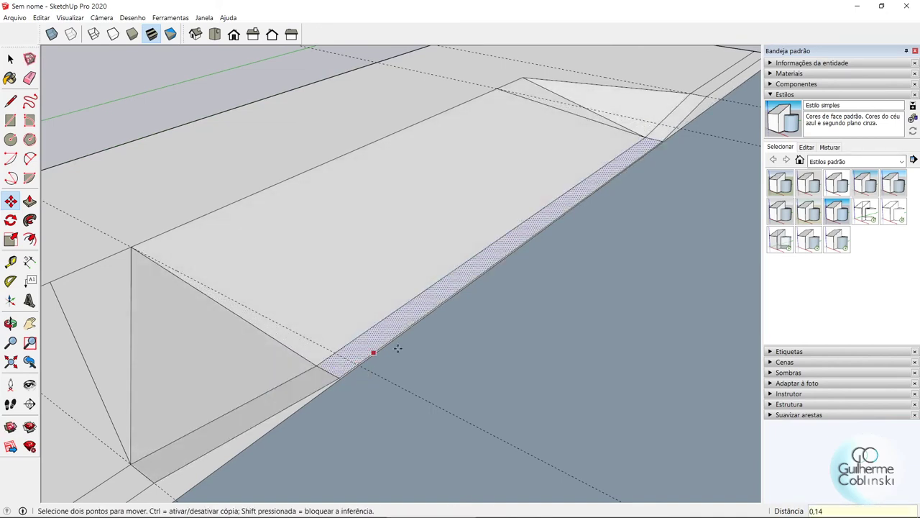
pyautogui.moveTo(374, 351)
pyautogui.mouseDown(button='middle')
pyautogui.moveTo(476, 268)
pyautogui.moveTo(201, 312)
pyautogui.moveTo(137, 269)
pyautogui.moveTo(302, 224)
pyautogui.moveTo(415, 215)
pyautogui.moveTo(388, 238)
pyautogui.moveTo(129, 259)
pyautogui.moveTo(82, 247)
pyautogui.moveTo(149, 247)
pyautogui.moveTo(280, 273)
pyautogui.moveTo(307, 299)
pyautogui.moveTo(238, 333)
pyautogui.moveTo(131, 315)
pyautogui.moveTo(334, 334)
pyautogui.mouseUp(button='middle')
pyautogui.click(334, 334)
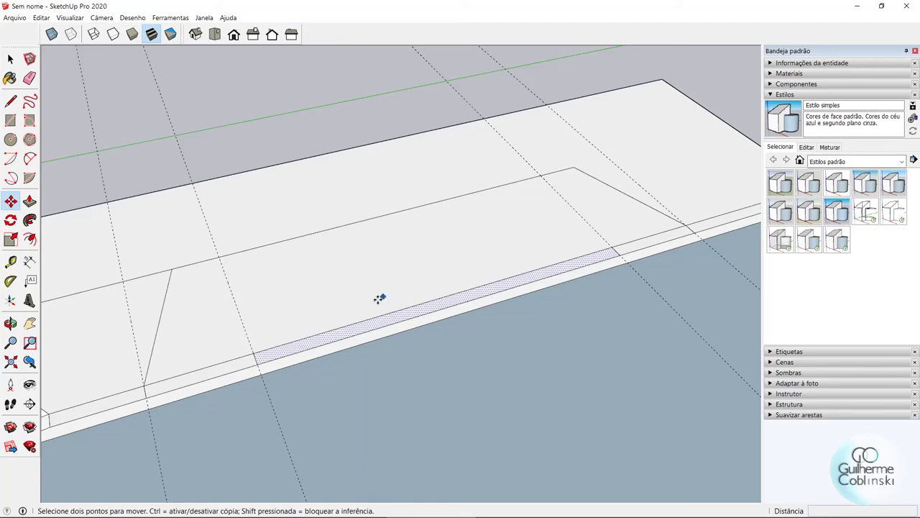
pyautogui.click(288, 307)
# - Draw edges from both curb-strip ends to the ramp's back corners, forming triangular flanks
pyautogui.press('l')
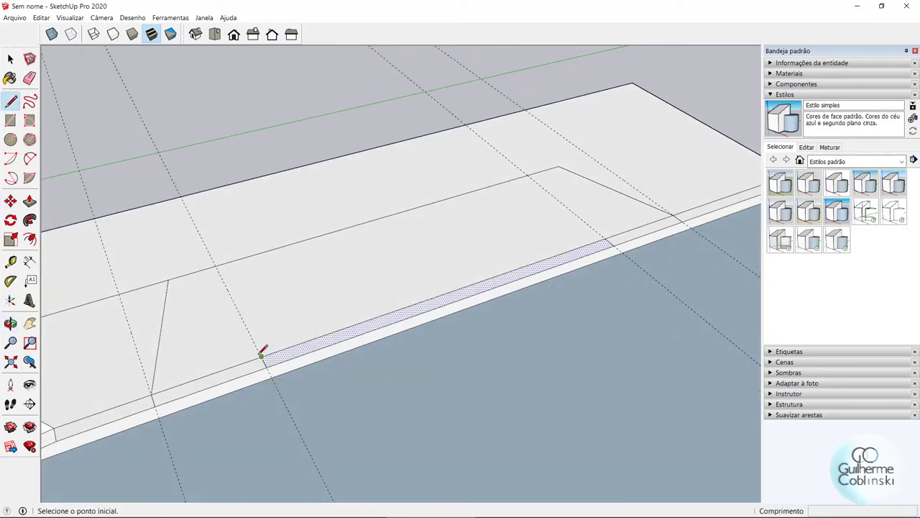
pyautogui.click(260, 353)
pyautogui.click(168, 279)
pyautogui.scroll(-2, 179, 273)
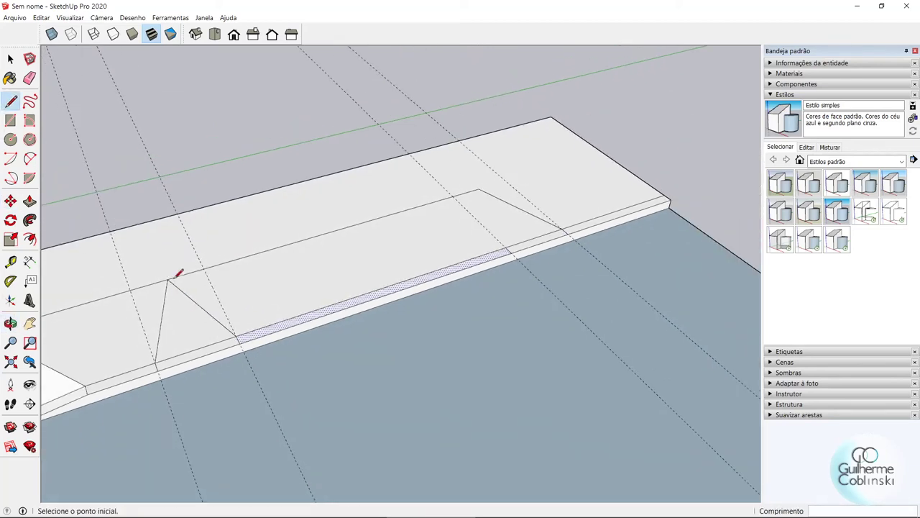
pyautogui.scroll(2, 509, 252)
pyautogui.click(510, 240)
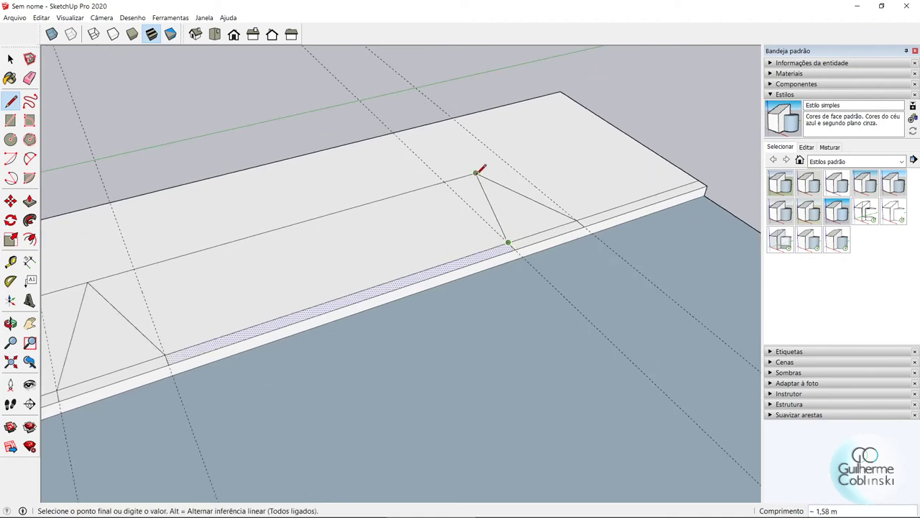
pyautogui.click(474, 174)
pyautogui.moveTo(476, 173)
pyautogui.mouseDown(button='middle')
pyautogui.moveTo(410, 267)
pyautogui.moveTo(257, 218)
pyautogui.moveTo(308, 207)
pyautogui.moveTo(503, 207)
pyautogui.moveTo(493, 241)
pyautogui.mouseUp(button='middle')
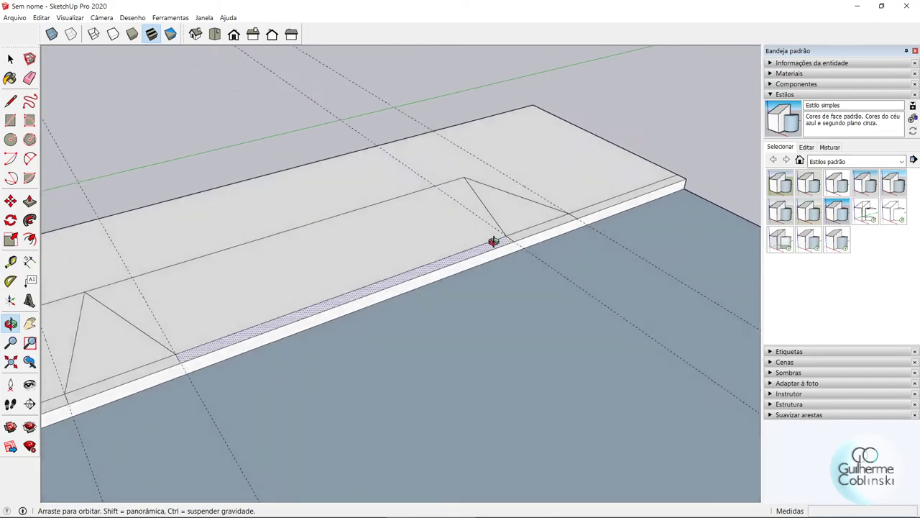
# - Move the second ramp's curb strip 0,14 m down the blue axis
pyautogui.press('l')
pyautogui.press('space')
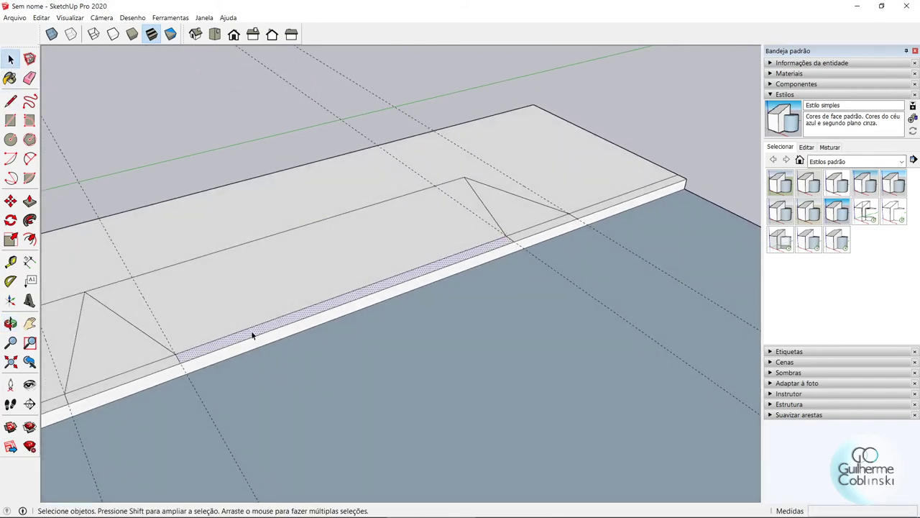
pyautogui.moveTo(251, 332)
pyautogui.mouseDown(button='middle')
pyautogui.moveTo(280, 297)
pyautogui.moveTo(175, 304)
pyautogui.moveTo(197, 333)
pyautogui.moveTo(251, 340)
pyautogui.mouseUp(button='middle')
pyautogui.press('m')
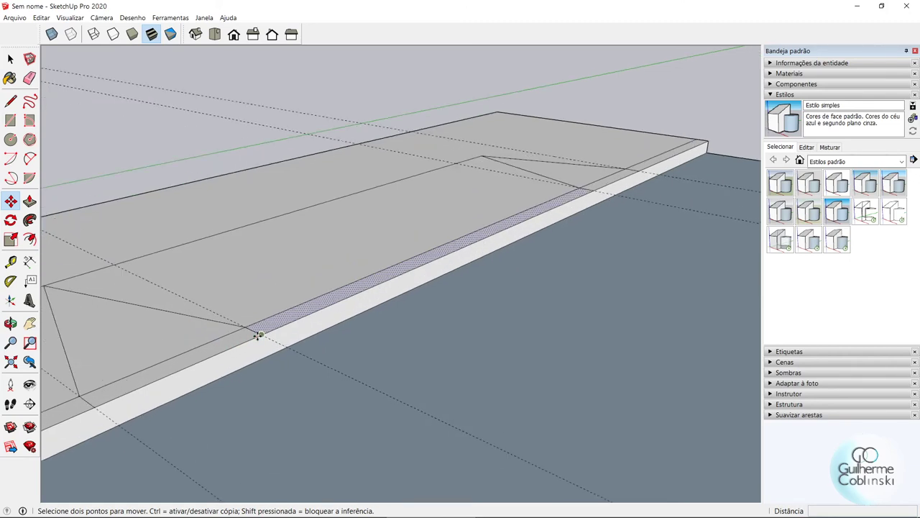
pyautogui.click(258, 335)
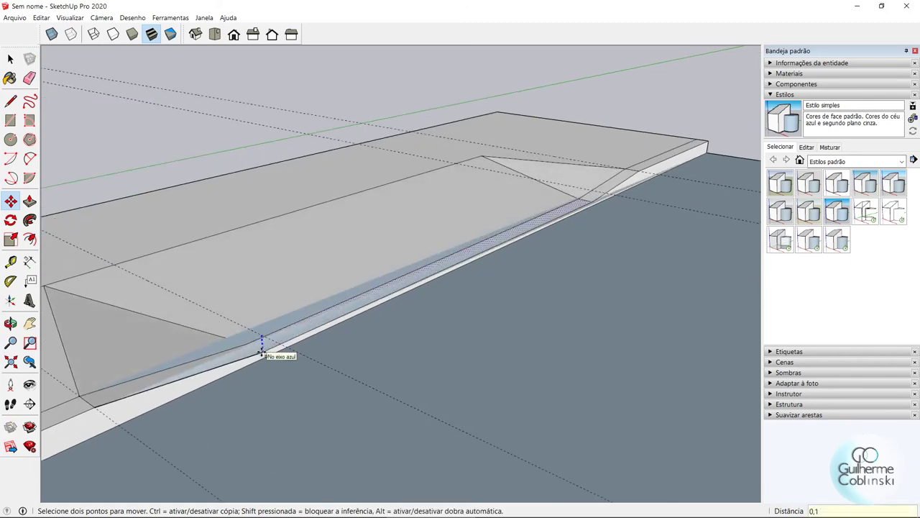
pyautogui.write('4')
pyautogui.press('Return')
pyautogui.scroll(-2, 288, 329)
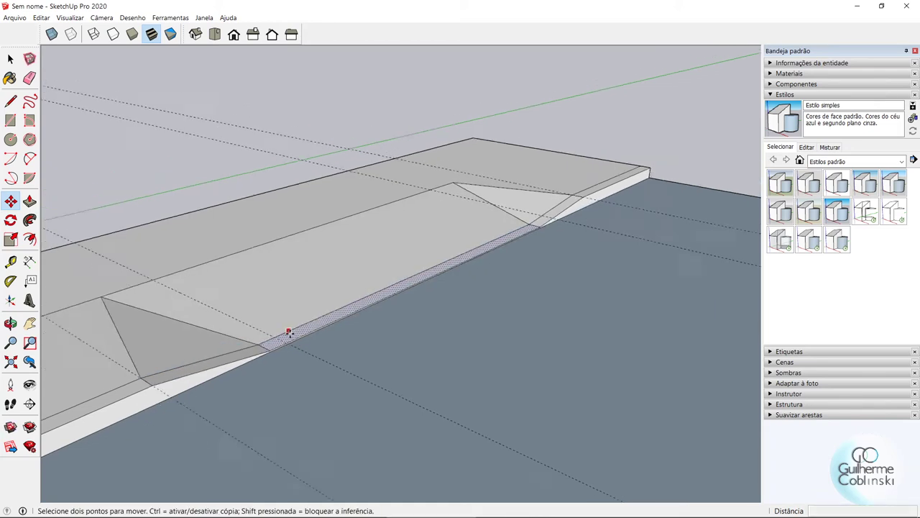
pyautogui.scroll(-1, 287, 330)
pyautogui.click(41, 20)
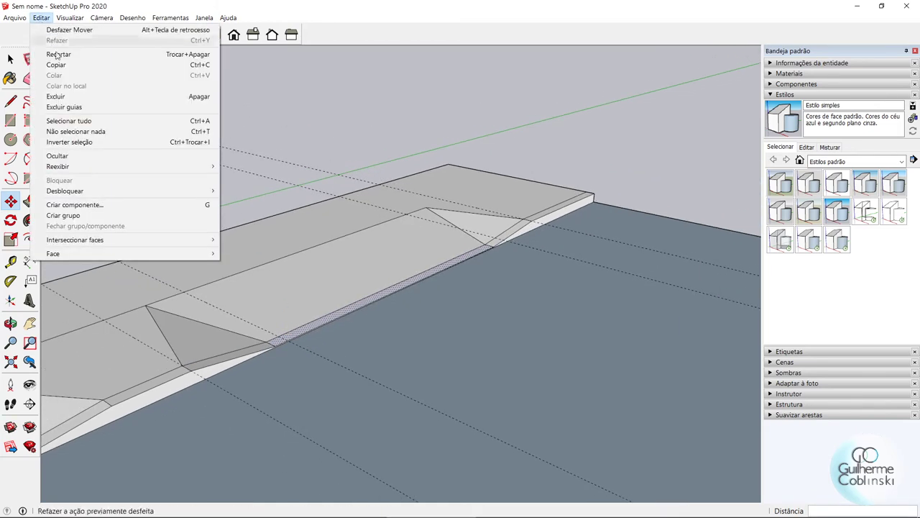
# - Delete all remaining guide lines from the model
pyautogui.click(77, 107)
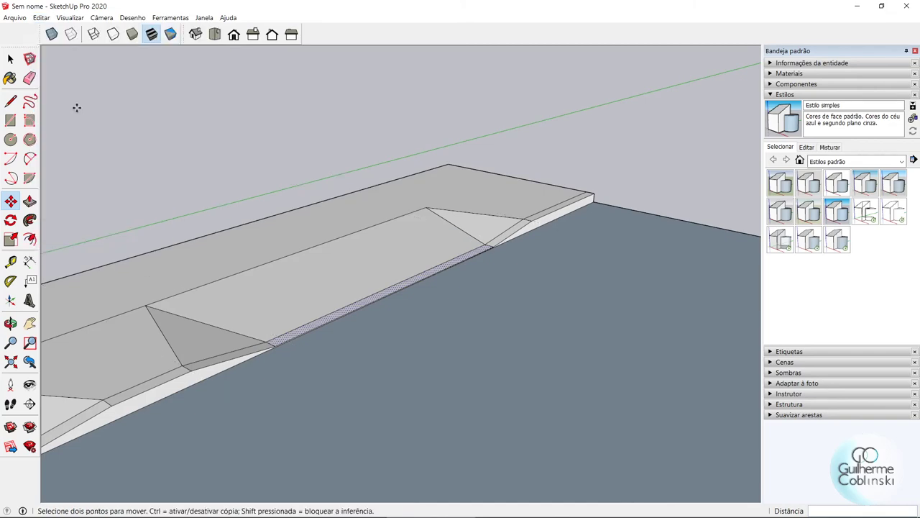
pyautogui.moveTo(265, 269); pyautogui.dragTo(495, 424, button='middle')
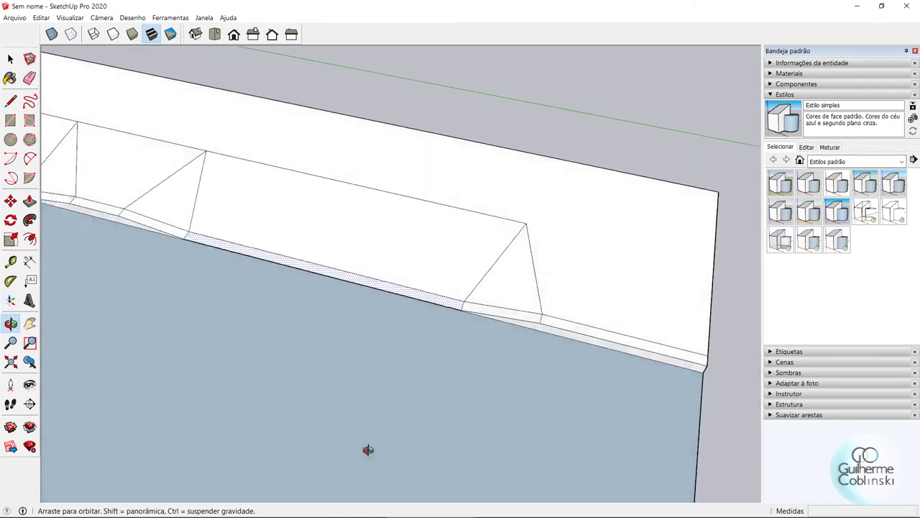
pyautogui.press('m')
pyautogui.scroll(-2, 496, 424)
pyautogui.scroll(-1, 558, 335)
pyautogui.scroll(2, 146, 256)
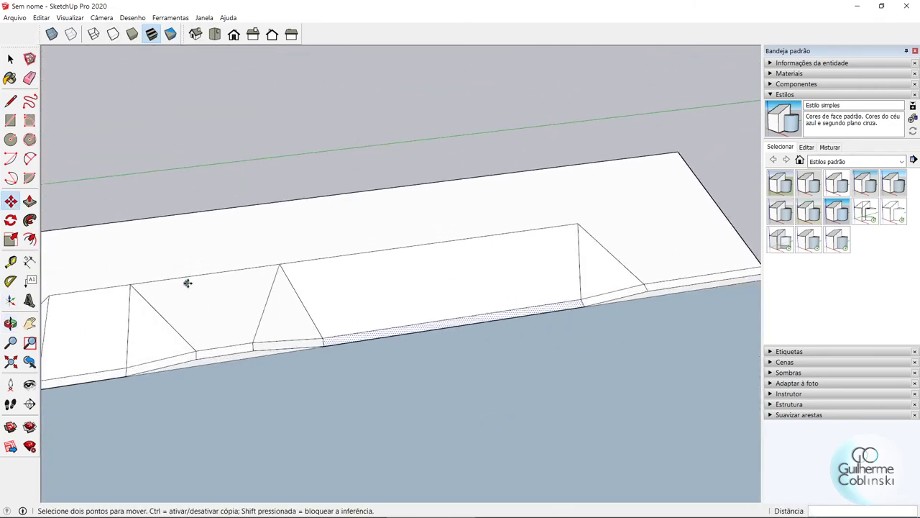
# - Erase a leftover edge beside the ramp and review the finished sidewalk
pyautogui.click(30, 78)
pyautogui.click(222, 273)
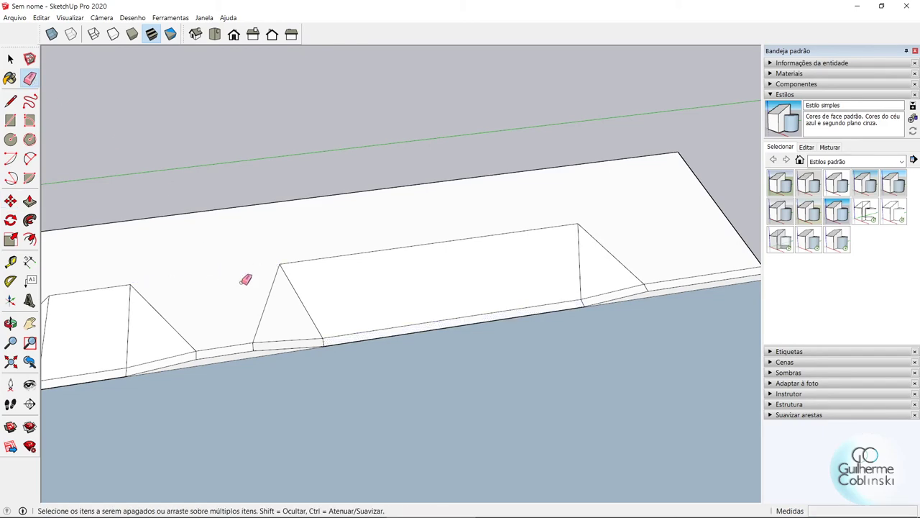
pyautogui.scroll(-2, 316, 280)
pyautogui.moveTo(168, 324)
pyautogui.mouseDown(button='middle')
pyautogui.moveTo(407, 158)
pyautogui.moveTo(501, 111)
pyautogui.moveTo(493, 164)
pyautogui.moveTo(199, 374)
pyautogui.moveTo(207, 321)
pyautogui.mouseUp(button='middle')
pyautogui.moveTo(359, 314)
pyautogui.mouseDown(button='middle')
pyautogui.moveTo(347, 311)
pyautogui.moveTo(316, 191)
pyautogui.moveTo(317, 108)
pyautogui.moveTo(431, 193)
pyautogui.mouseUp(button='middle')
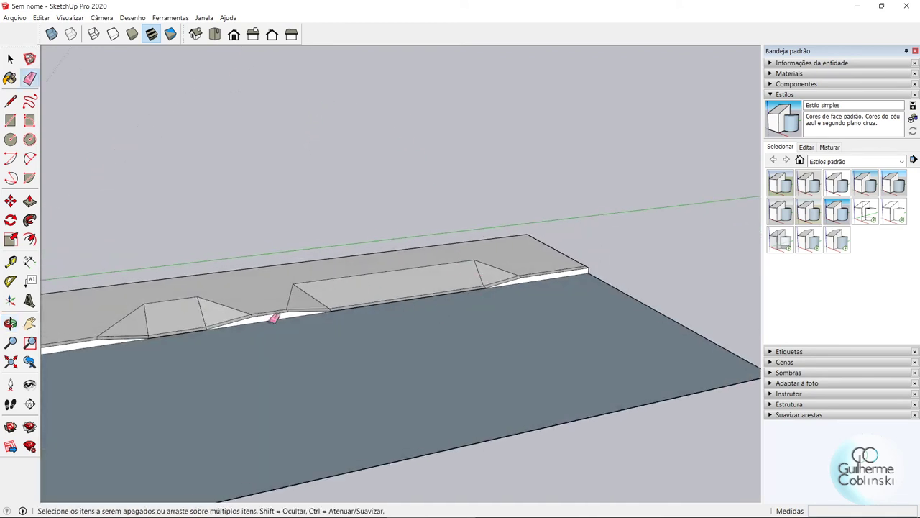
pyautogui.moveTo(279, 335)
pyautogui.mouseDown(button='middle')
pyautogui.moveTo(448, 269)
pyautogui.moveTo(464, 286)
pyautogui.moveTo(467, 313)
pyautogui.moveTo(460, 236)
pyautogui.mouseUp(button='middle')
pyautogui.scroll(-3, 460, 237)
# - Soften the fold edges on the lower and upper ramp slopes
pyautogui.press('space')
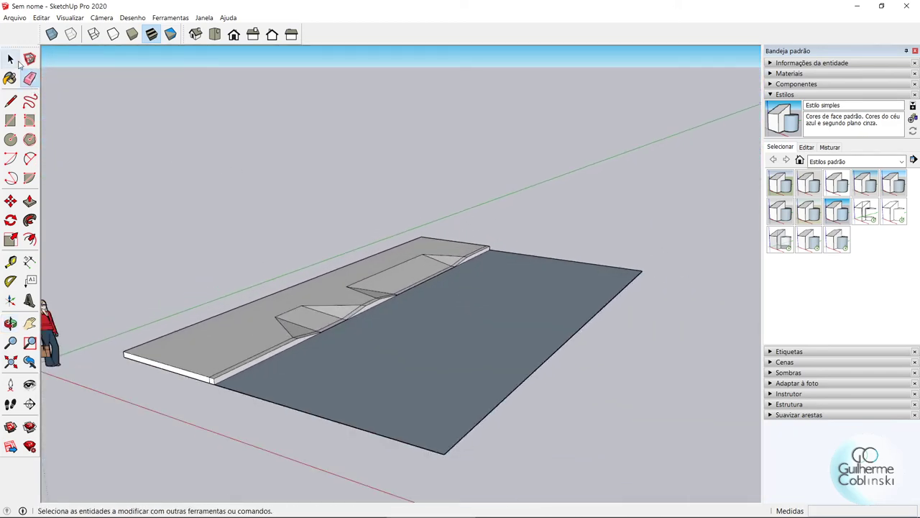
pyautogui.moveTo(311, 272)
pyautogui.mouseDown(button='middle')
pyautogui.moveTo(384, 376)
pyautogui.moveTo(281, 435)
pyautogui.mouseUp(button='middle')
pyautogui.scroll(2, 282, 435)
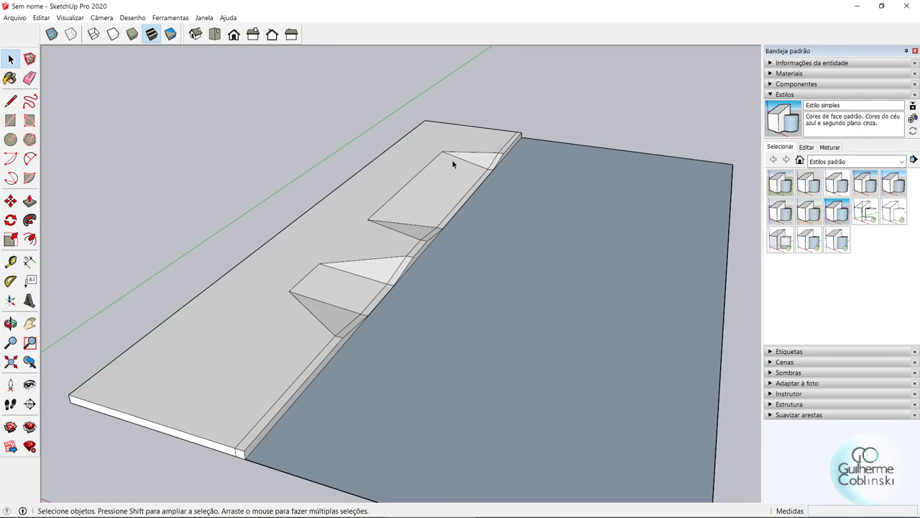
pyautogui.scroll(2, 313, 322)
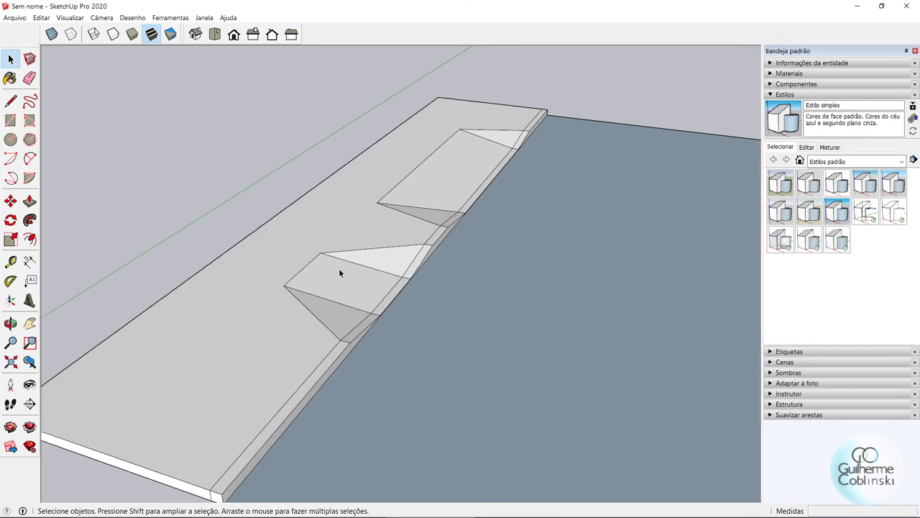
pyautogui.click(30, 78)
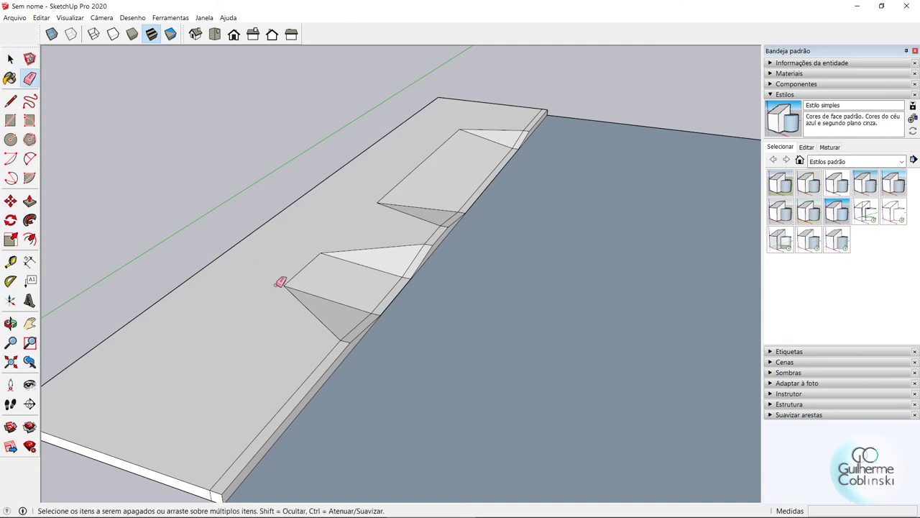
pyautogui.keyDown('ctrl'); pyautogui.moveTo(299, 305); pyautogui.dragTo(316, 297); pyautogui.keyUp('ctrl')
pyautogui.moveTo(323, 258)
pyautogui.keyDown('ctrl'); pyautogui.mouseDown()
pyautogui.moveTo(434, 199)
pyautogui.moveTo(381, 175)
pyautogui.moveTo(478, 120)
pyautogui.mouseUp(); pyautogui.keyUp('ctrl')
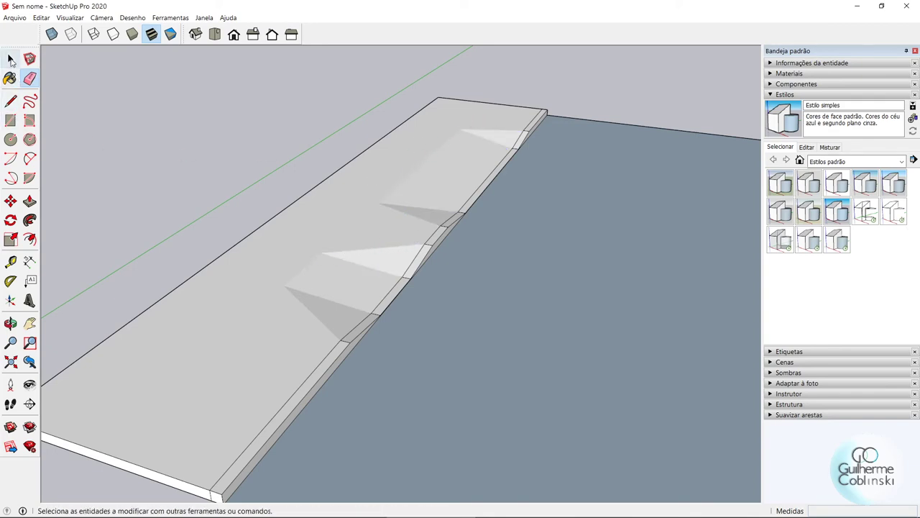
# - Select the sidewalk's top face and the lower ramp's triangular face
pyautogui.click(10, 58)
pyautogui.click(249, 265)
pyautogui.click(332, 293)
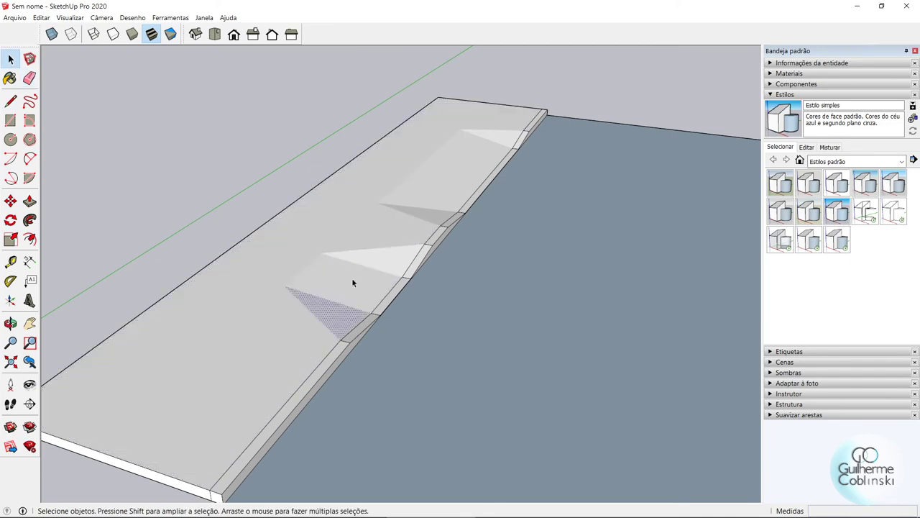
pyautogui.click(467, 151)
pyautogui.click(494, 135)
pyautogui.click(508, 123)
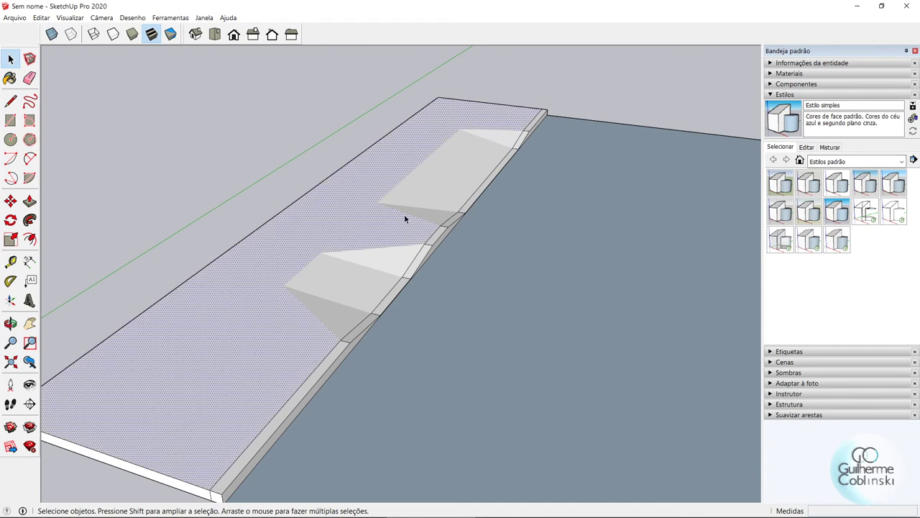
pyautogui.moveTo(404, 219); pyautogui.dragTo(508, 206, button='middle')
# - Select the Concreto polido novo material from the Asfalto e concreto collection
pyautogui.click(767, 74)
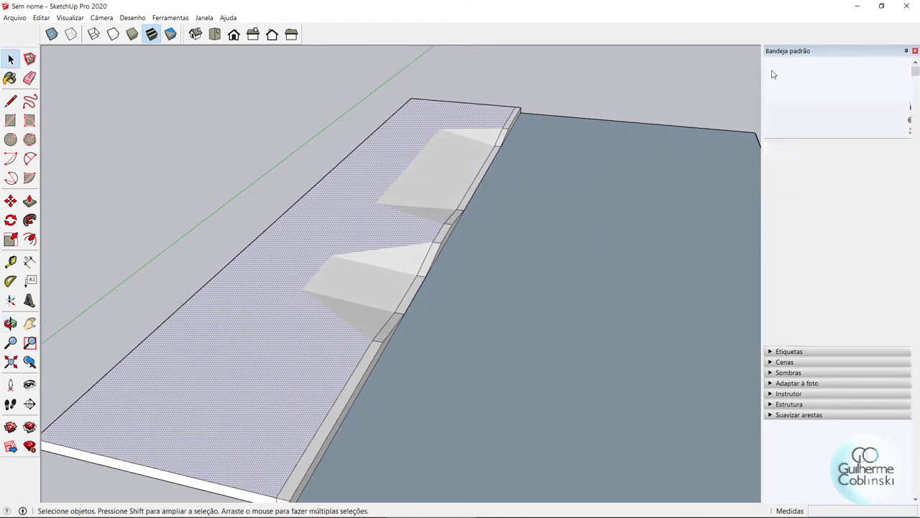
pyautogui.click(818, 141)
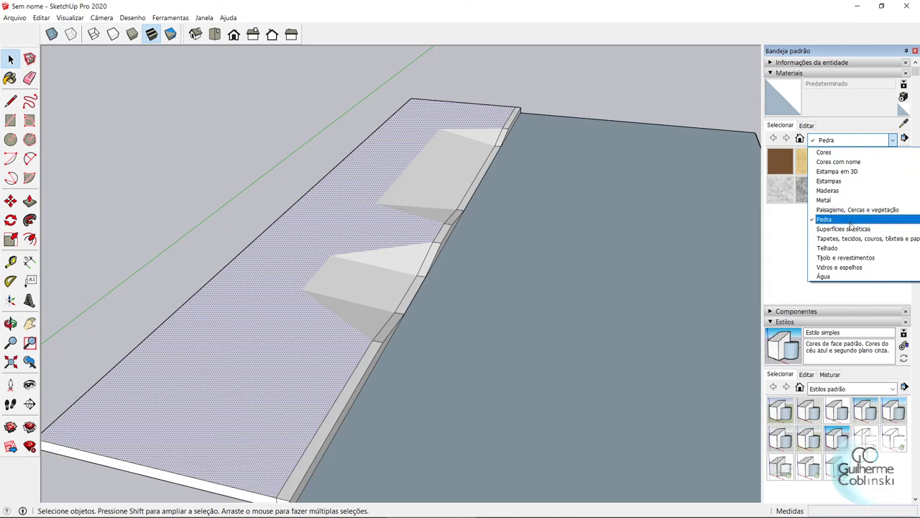
pyautogui.scroll(2, 849, 215)
pyautogui.scroll(1, 850, 209)
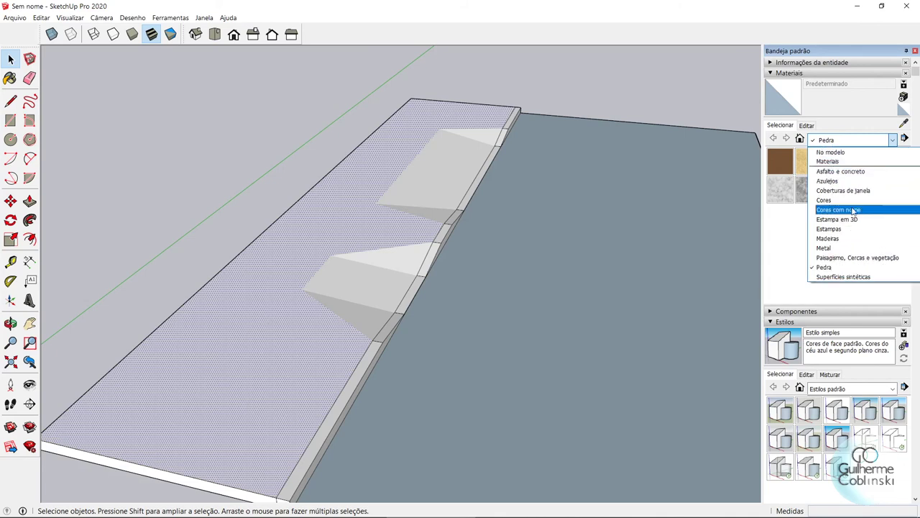
pyautogui.click(848, 171)
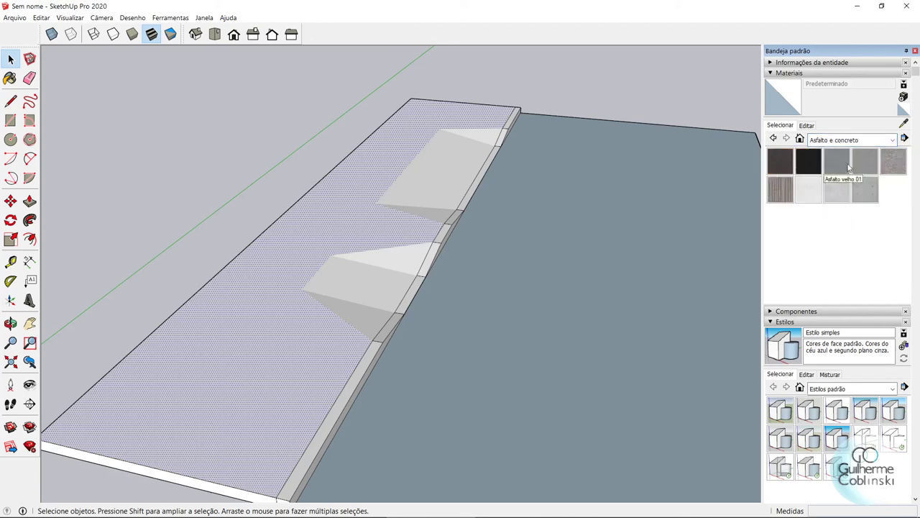
pyautogui.click(837, 190)
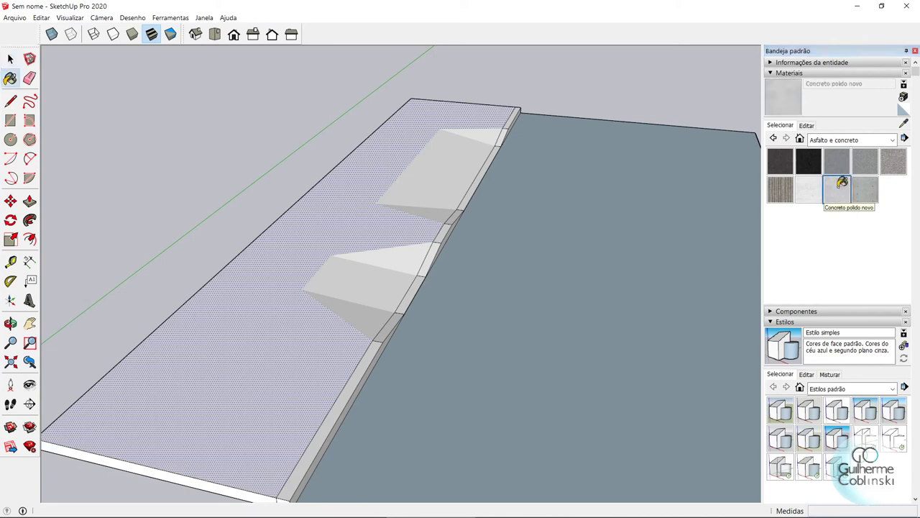
# - Paint the sidewalk top and all faces of both ramps with Concreto polido novo
pyautogui.click(274, 276)
pyautogui.click(357, 271)
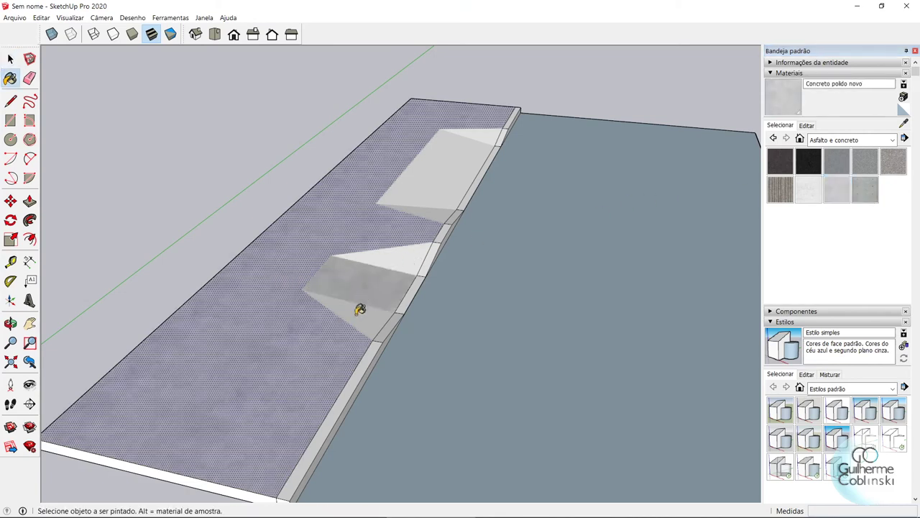
pyautogui.click(360, 309)
pyautogui.click(407, 263)
pyautogui.click(435, 212)
pyautogui.click(457, 163)
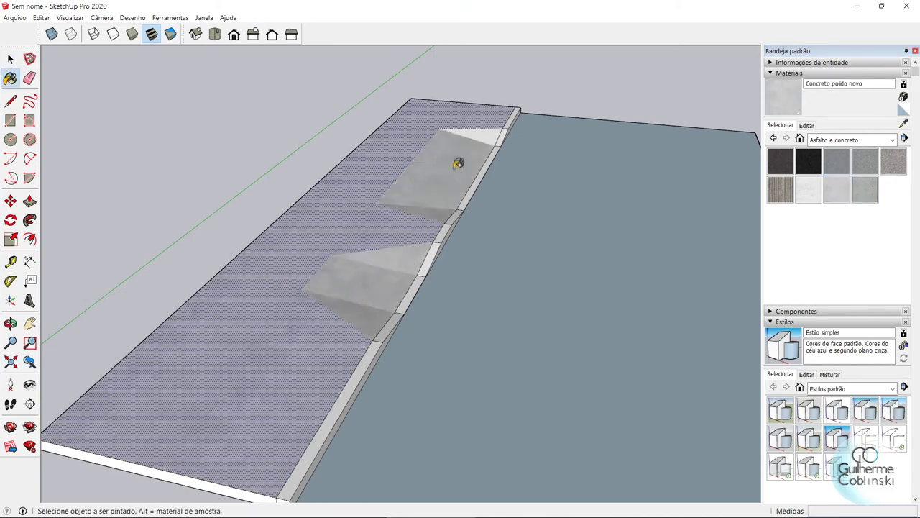
pyautogui.click(483, 134)
pyautogui.moveTo(484, 179); pyautogui.dragTo(366, 258, button='middle')
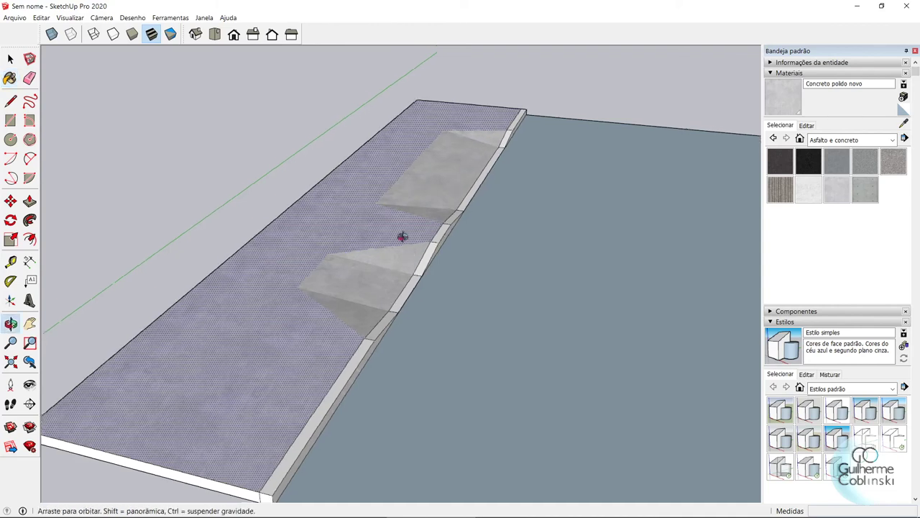
# - Paint the curb face, upper curb segment and sloped curb strip with Concreto polido antigo
pyautogui.click(812, 191)
pyautogui.scroll(1, 353, 280)
pyautogui.scroll(1, 287, 273)
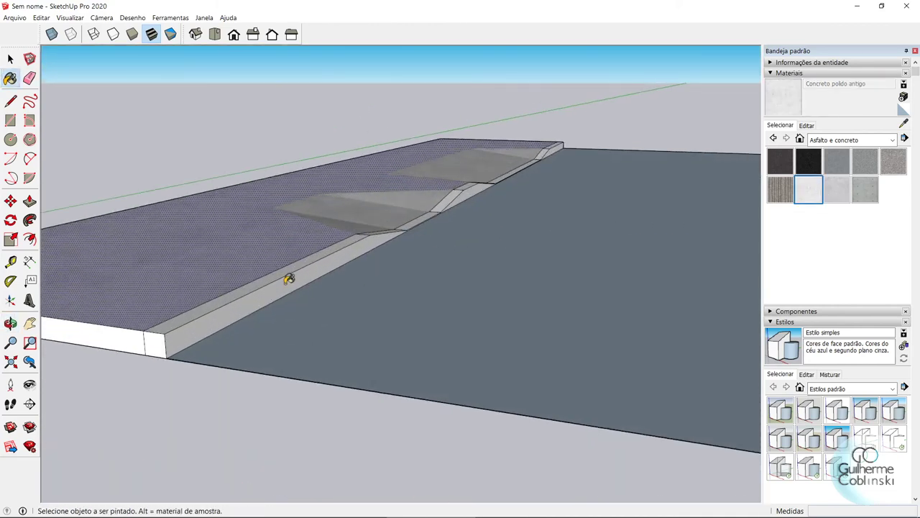
pyautogui.click(288, 270)
pyautogui.scroll(3, 295, 267)
pyautogui.scroll(2, 316, 373)
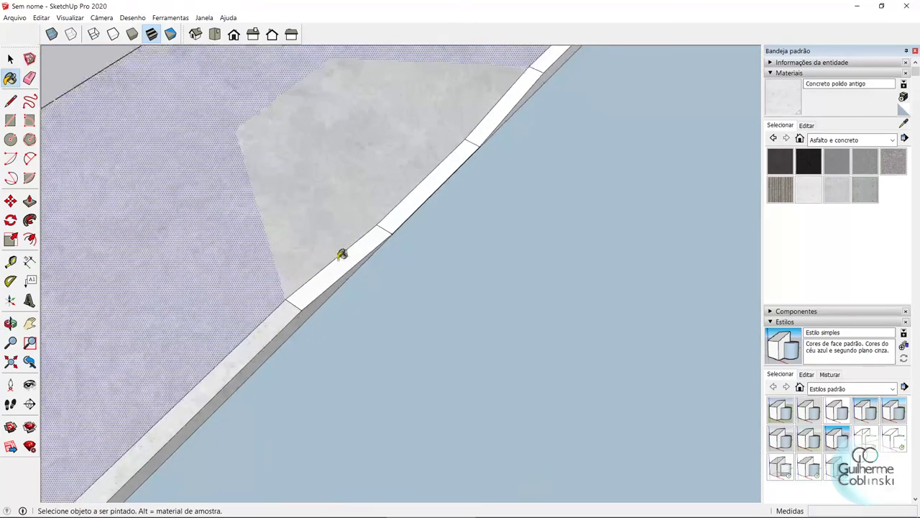
pyautogui.click(496, 128)
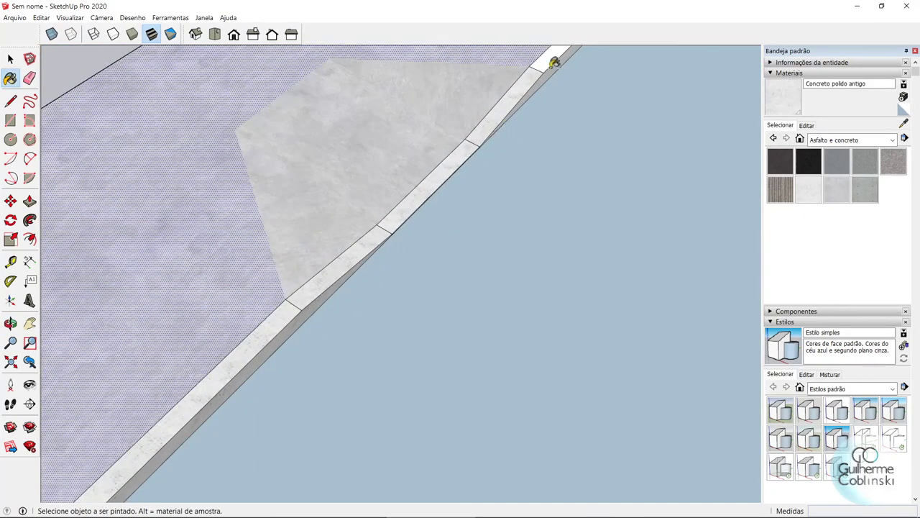
pyautogui.scroll(-2, 329, 277)
pyautogui.scroll(-1, 329, 277)
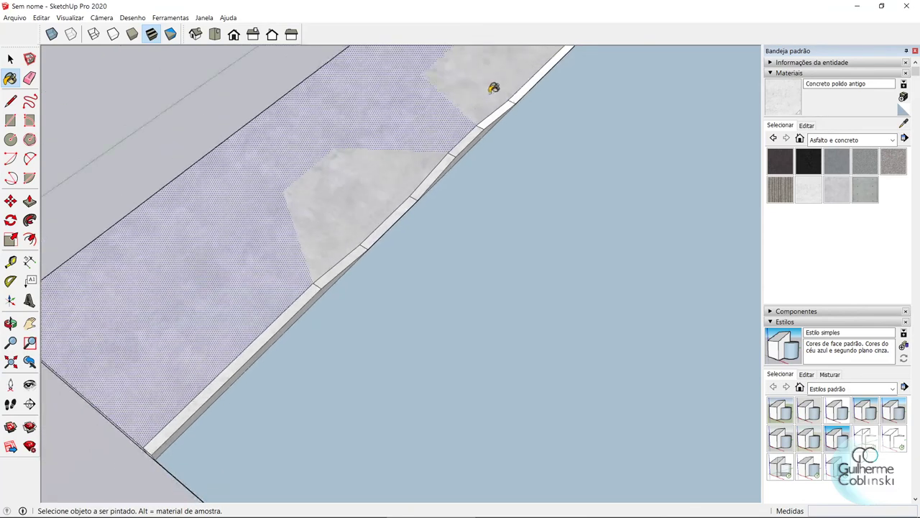
pyautogui.scroll(2, 493, 88)
pyautogui.moveTo(511, 94)
pyautogui.mouseDown(button='middle')
pyautogui.moveTo(403, 43)
pyautogui.moveTo(595, 118)
pyautogui.mouseUp(button='middle')
pyautogui.scroll(2, 560, 158)
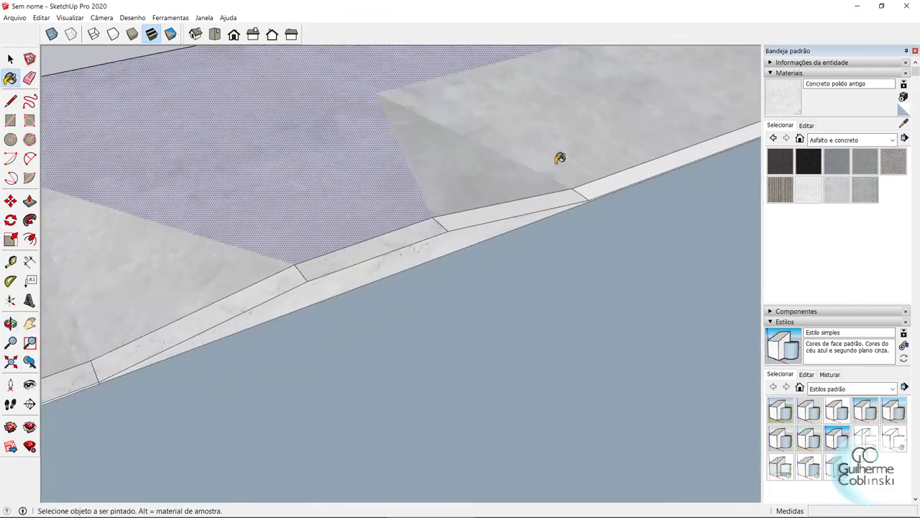
pyautogui.click(566, 193)
# - Paint the road slab with the dark Asfalto novo material
pyautogui.scroll(-2, 300, 289)
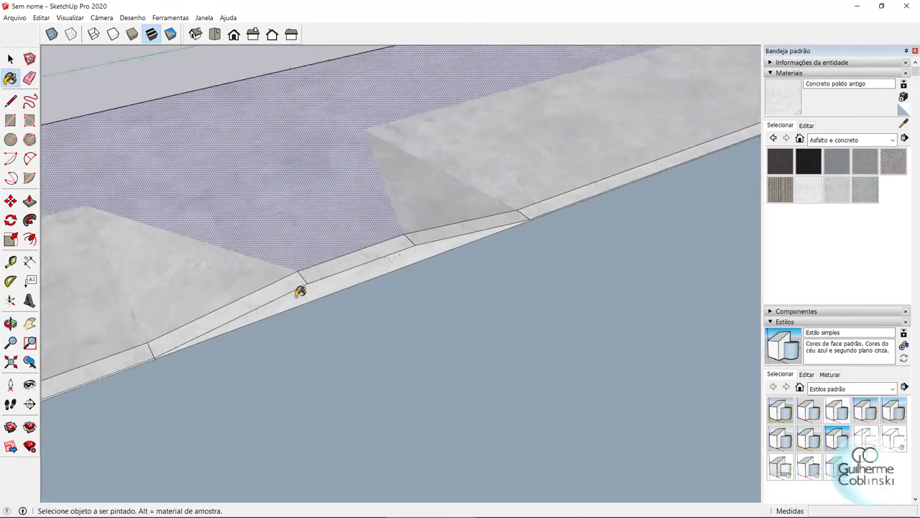
pyautogui.scroll(-2, 300, 290)
pyautogui.scroll(2, 713, 135)
pyautogui.scroll(2, 705, 141)
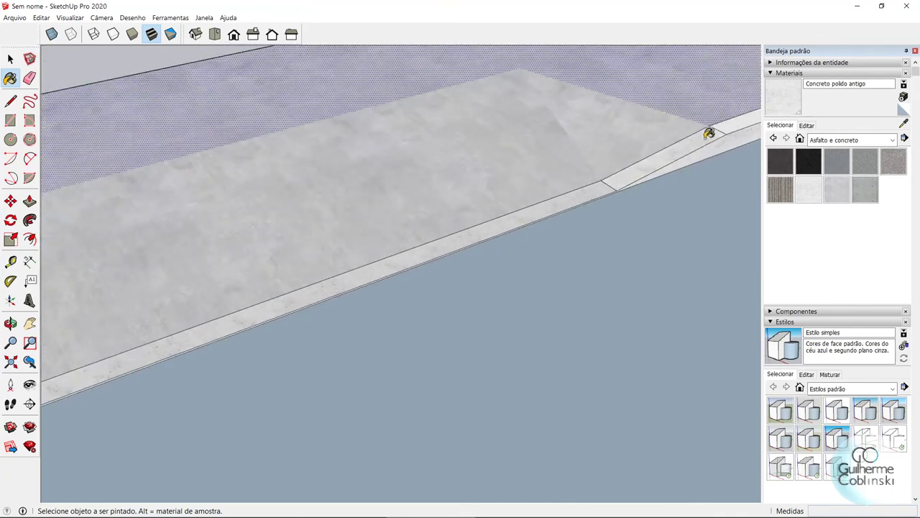
pyautogui.scroll(-2, 543, 205)
pyautogui.scroll(-4, 685, 144)
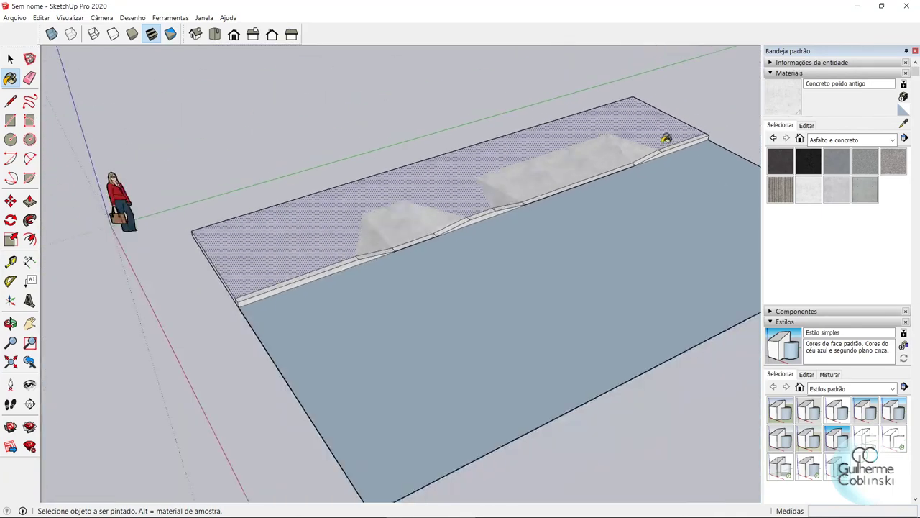
pyautogui.click(779, 163)
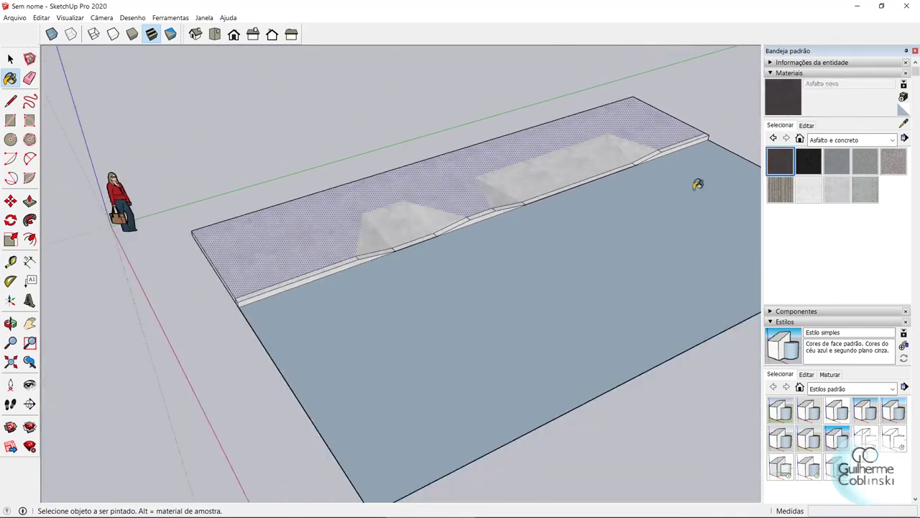
pyautogui.click(591, 232)
pyautogui.press('space')
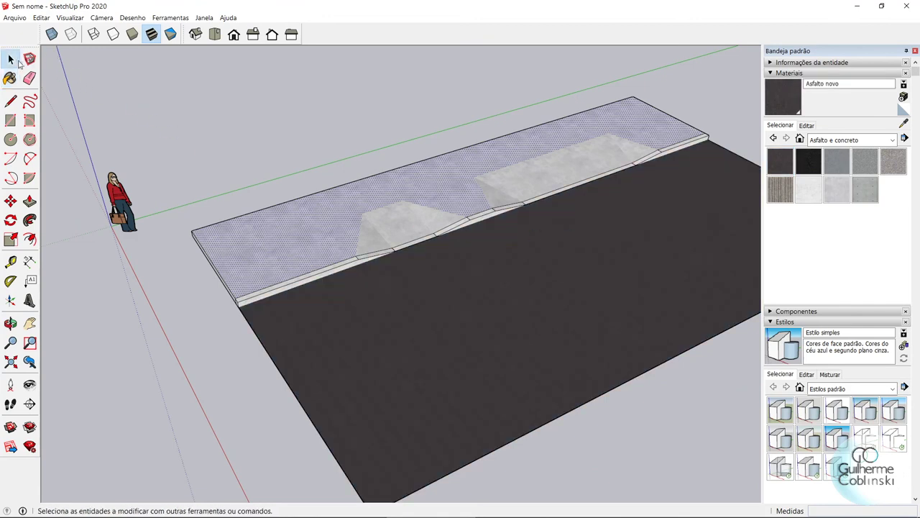
pyautogui.click(205, 174)
pyautogui.moveTo(205, 175)
pyautogui.mouseDown(button='middle')
pyautogui.moveTo(403, 263)
pyautogui.moveTo(374, 260)
pyautogui.moveTo(398, 228)
pyautogui.mouseUp(button='middle')
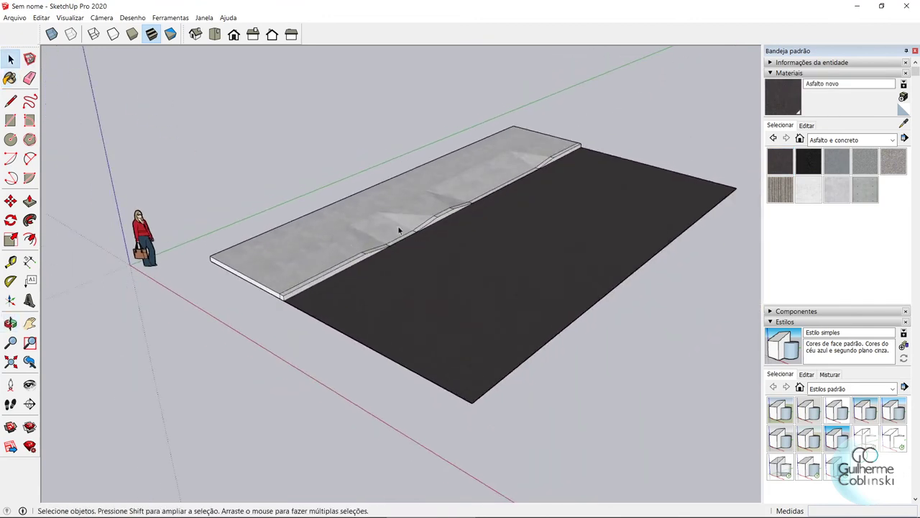
pyautogui.scroll(3, 402, 225)
pyautogui.scroll(2, 454, 226)
pyautogui.scroll(2, 606, 138)
pyautogui.moveTo(606, 141)
pyautogui.mouseDown(button='middle')
pyautogui.moveTo(554, 148)
pyautogui.moveTo(571, 113)
pyautogui.moveTo(588, 114)
pyautogui.mouseUp(button='middle')
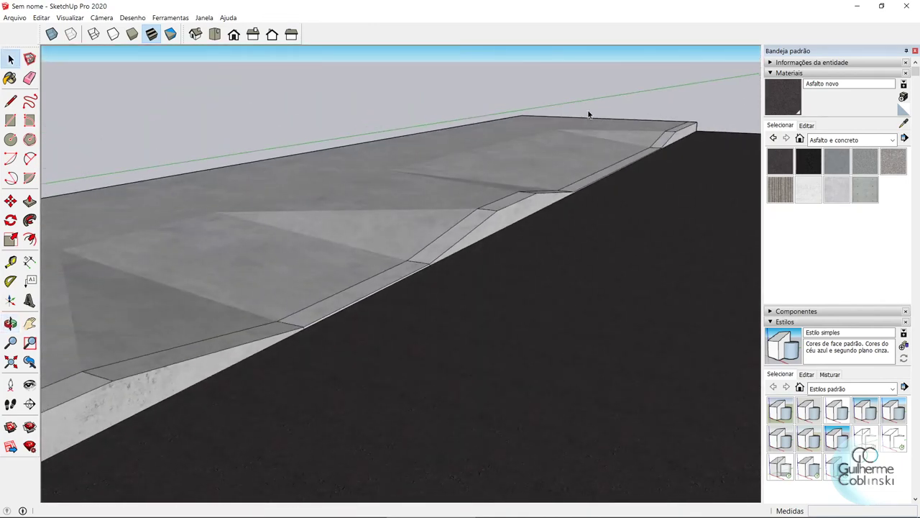